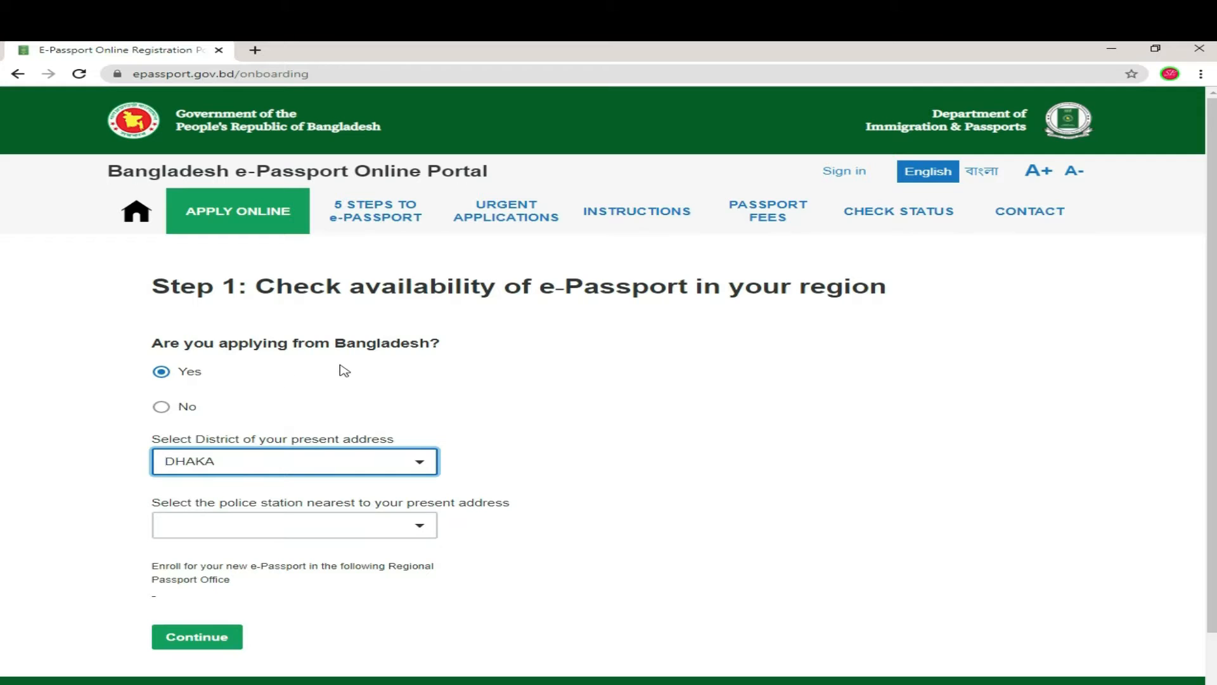
Step: Choose MOTIJHEEL as the police station, with AGARGAON as regional office, and continue
click(421, 526)
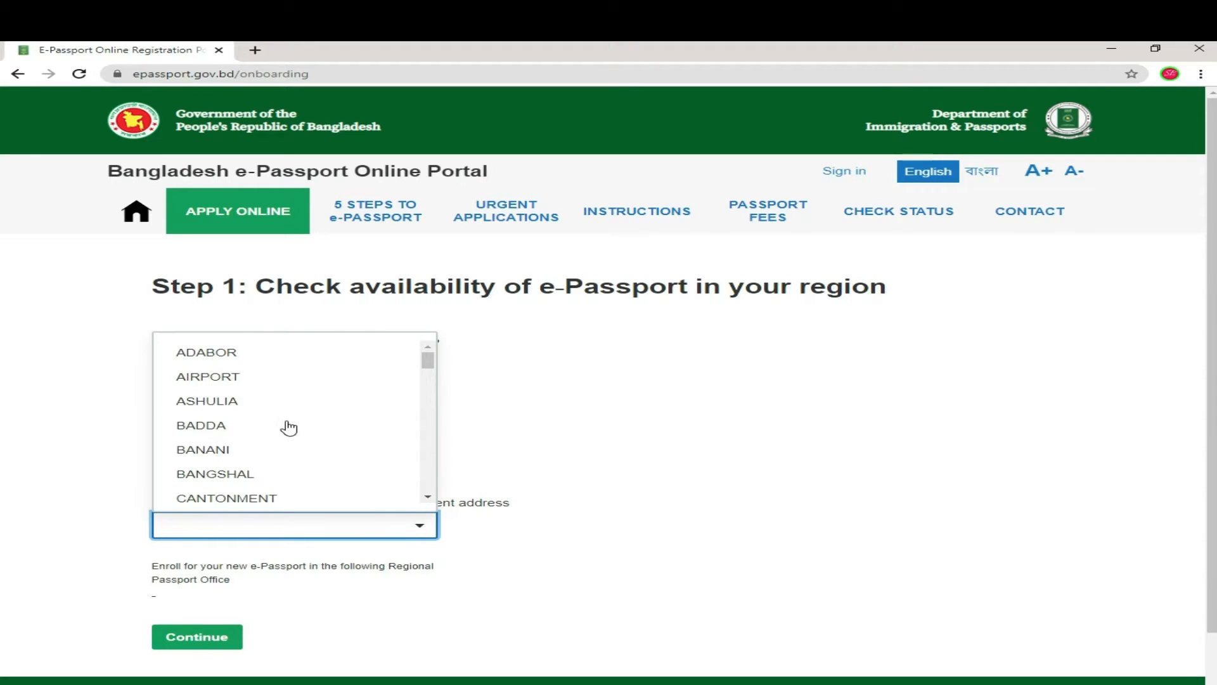
scroll(293, 443, down, 3)
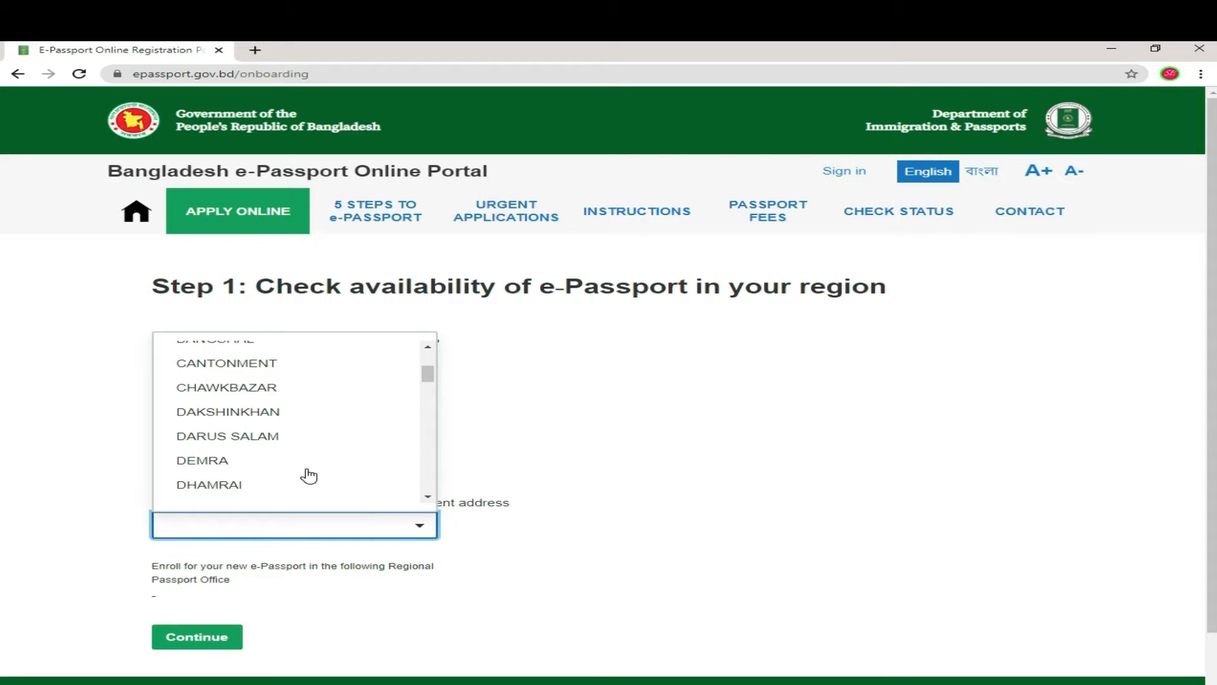
scroll(309, 472, up, 3)
scroll(311, 476, down, 3)
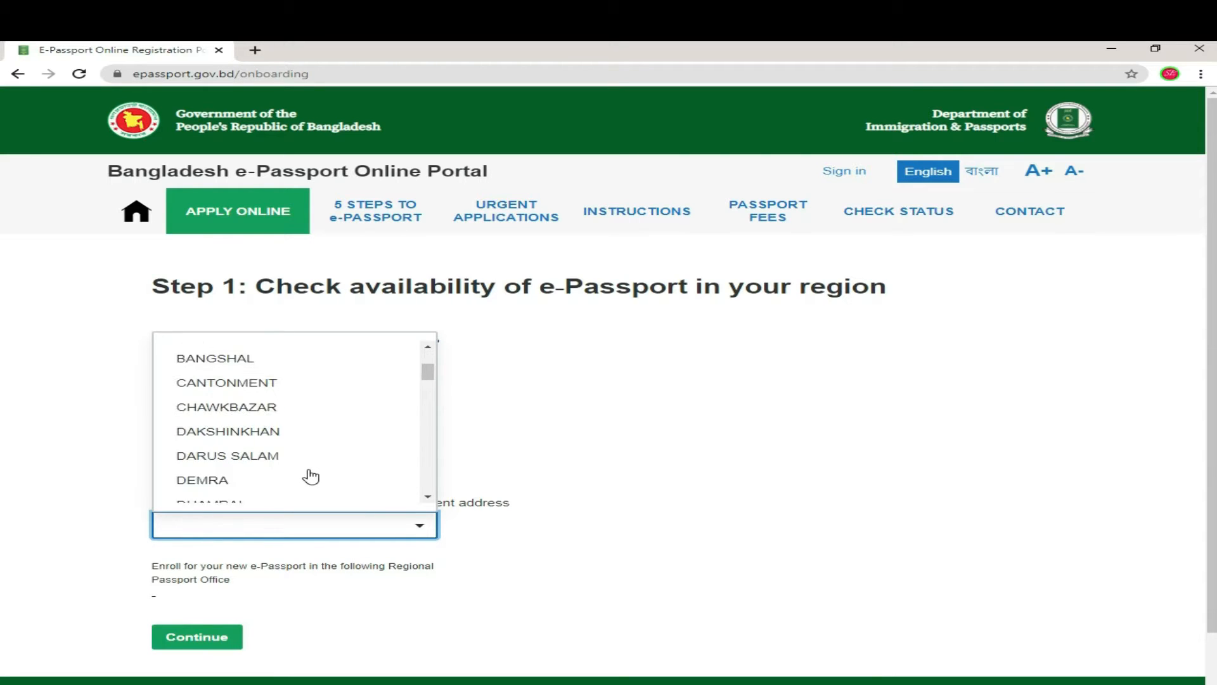
scroll(311, 476, down, 6)
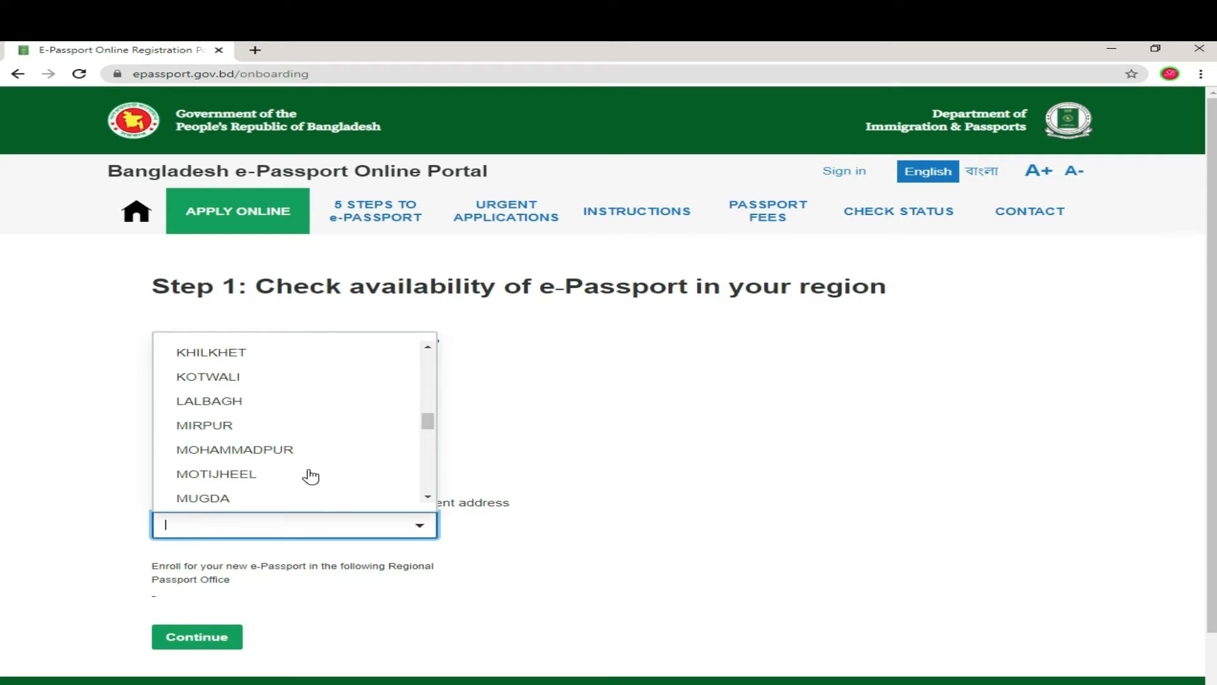
click(251, 476)
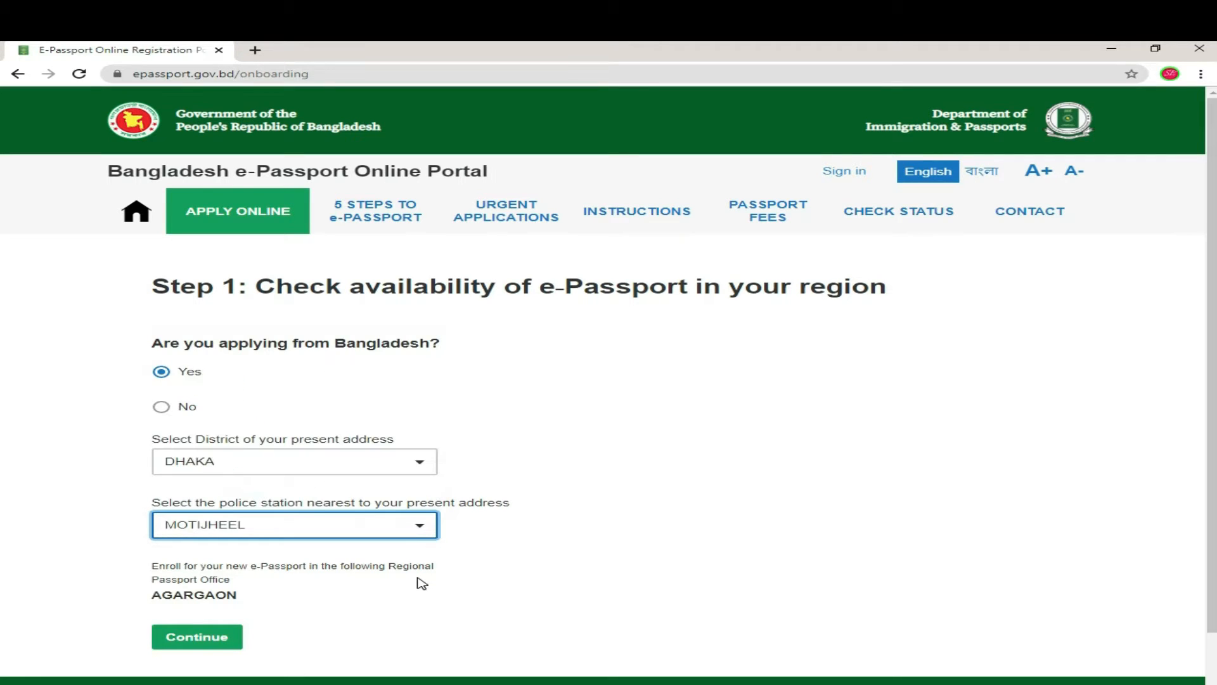
scroll(418, 580, down, 1)
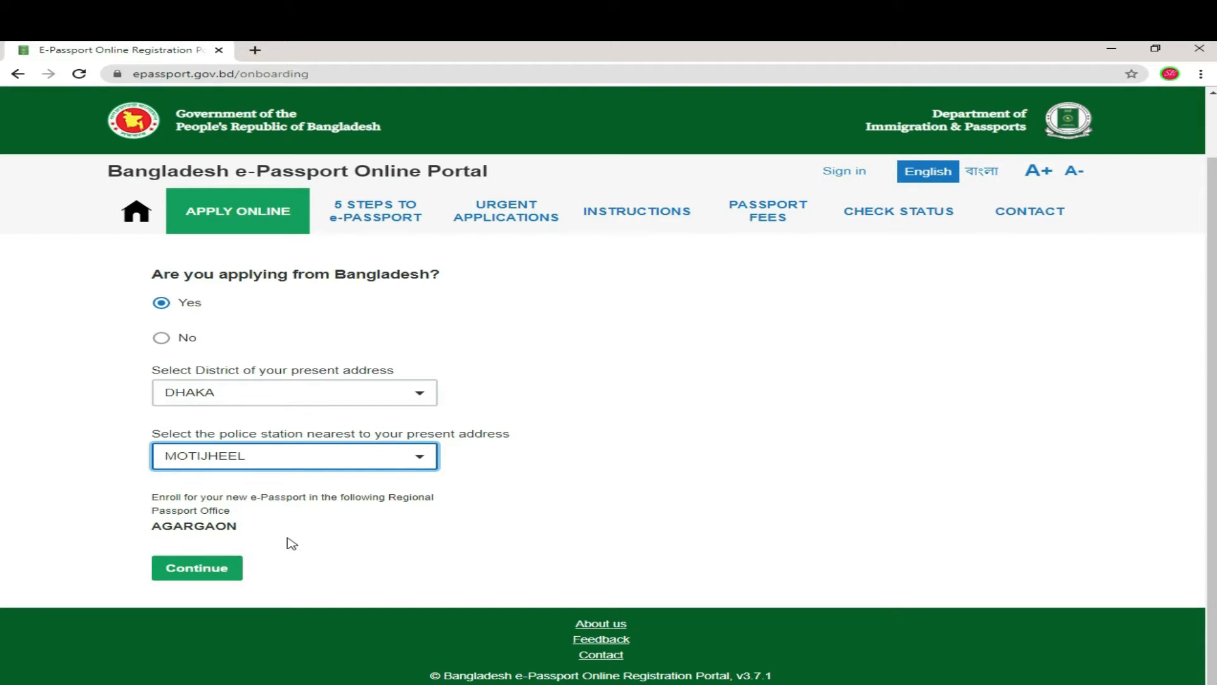
click(214, 572)
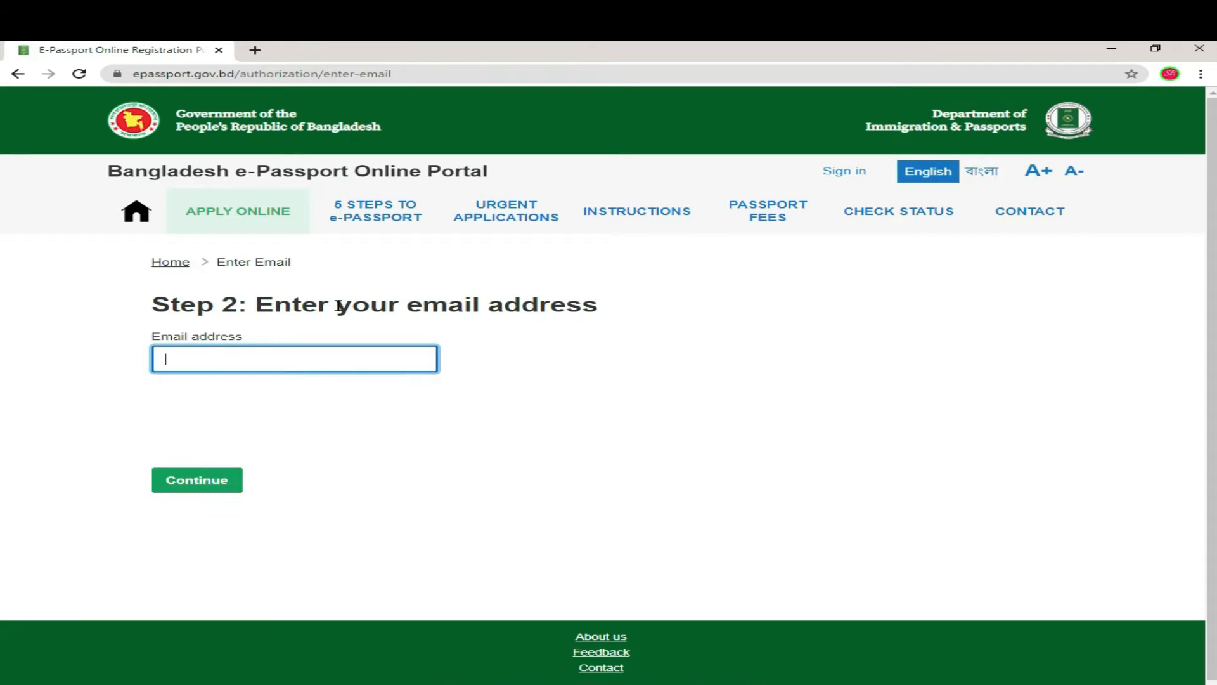
Step: Paste the applicant's email address, pass the reCAPTCHA check, and continue to Step 3
right_click(320, 359)
click(335, 464)
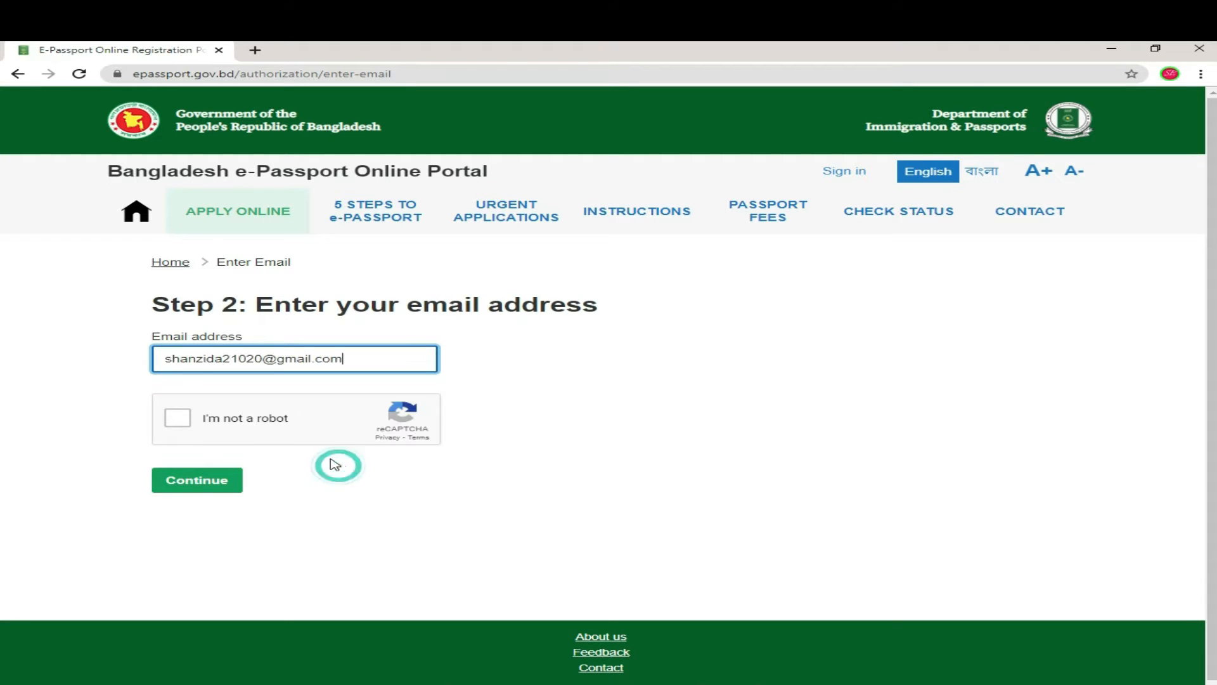
click(164, 359)
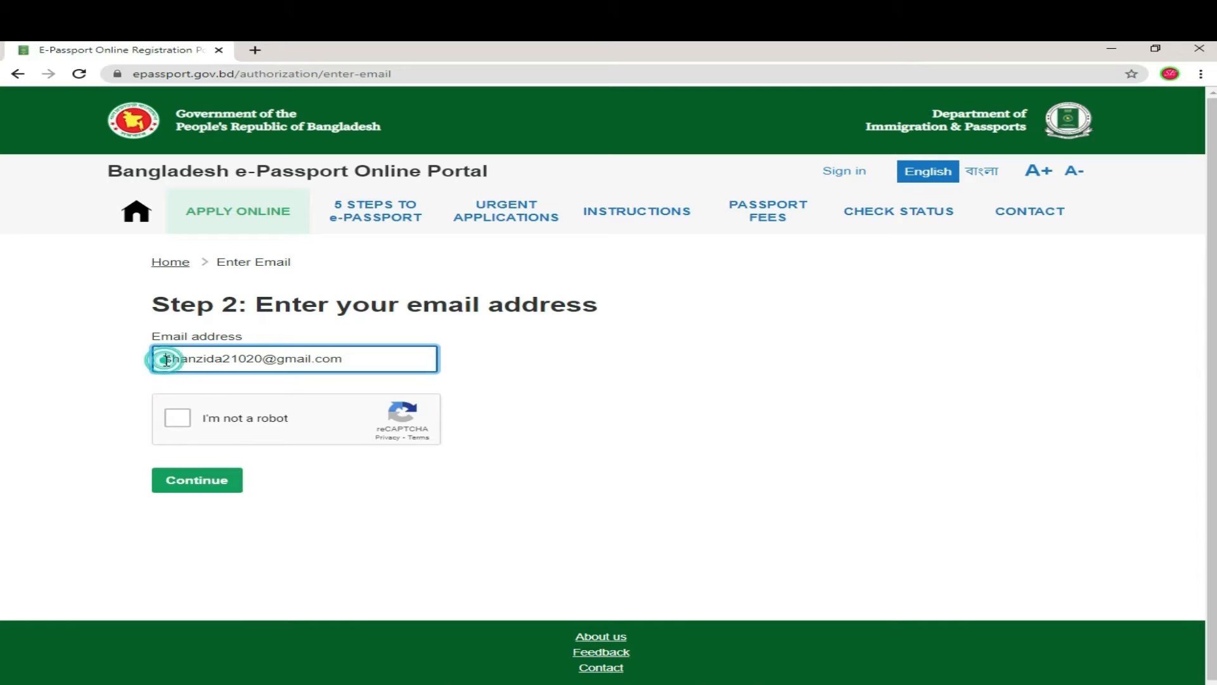
click(182, 423)
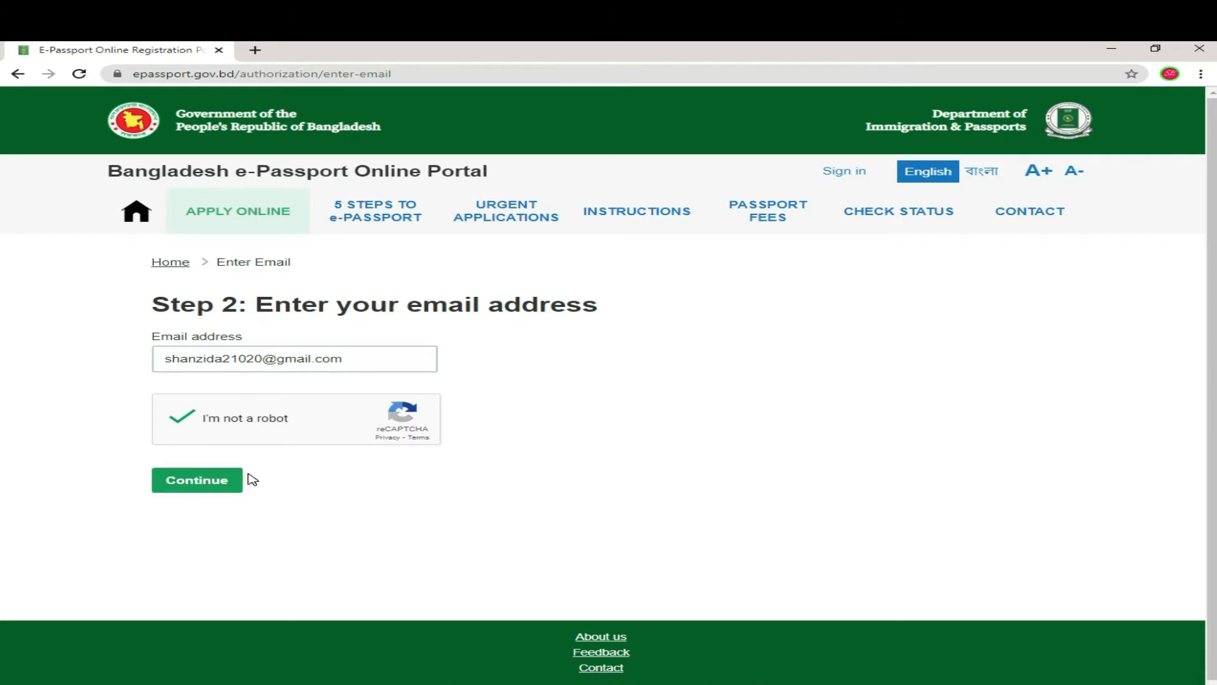
click(202, 483)
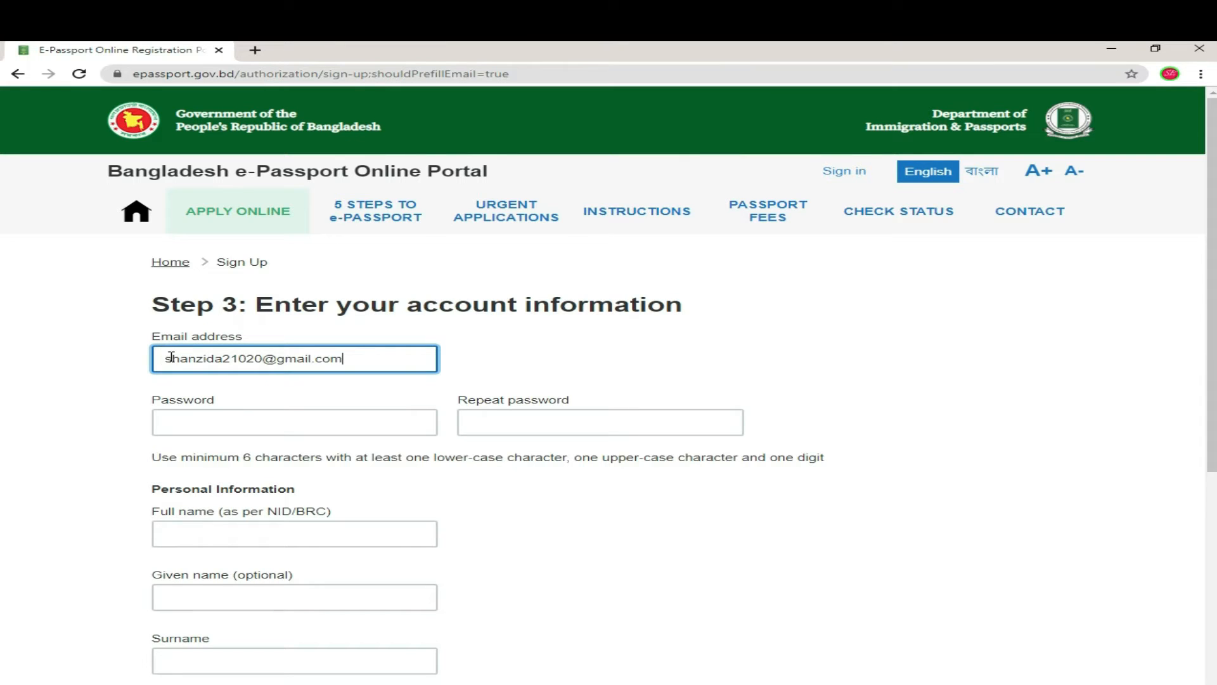
Step: Enter the account password, then type the same password into Repeat password
click(266, 426)
click(262, 422)
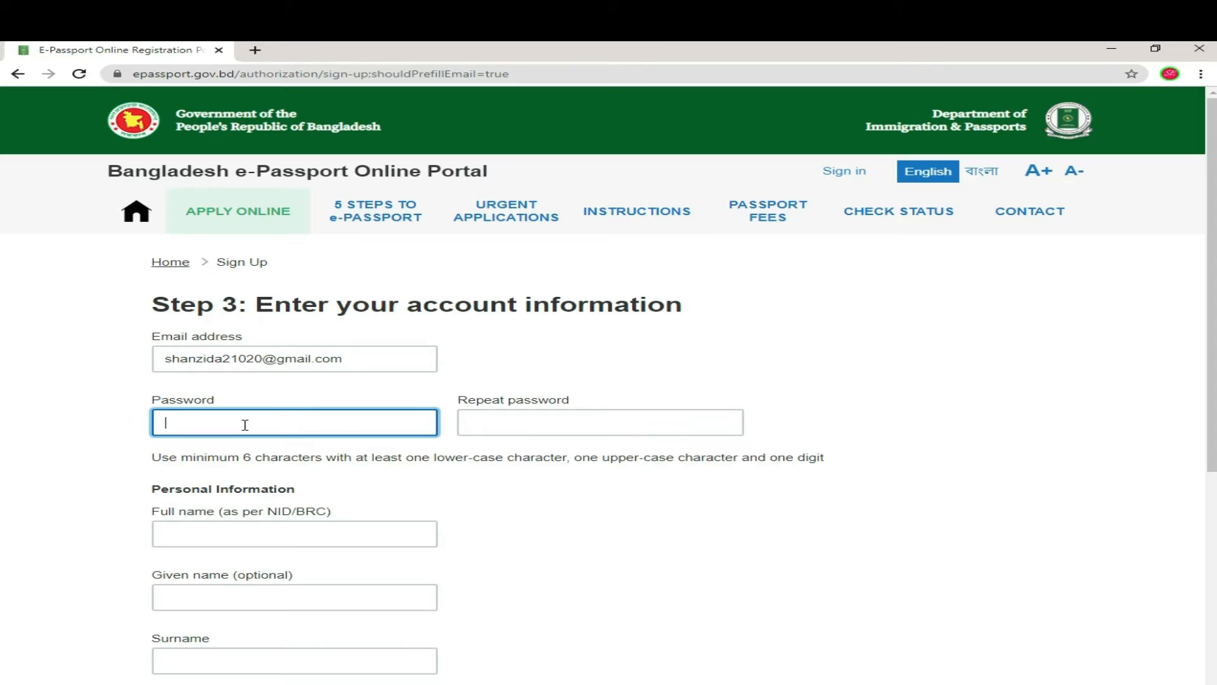
text(•)
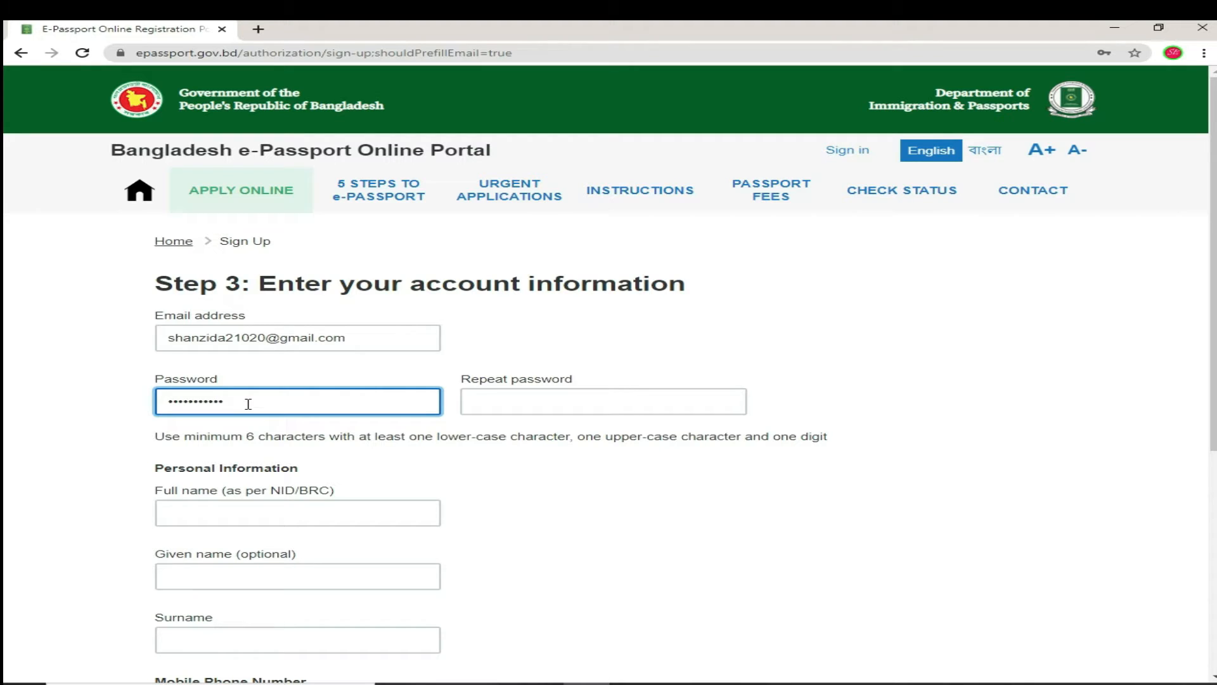
double_click(272, 403)
right_click(515, 401)
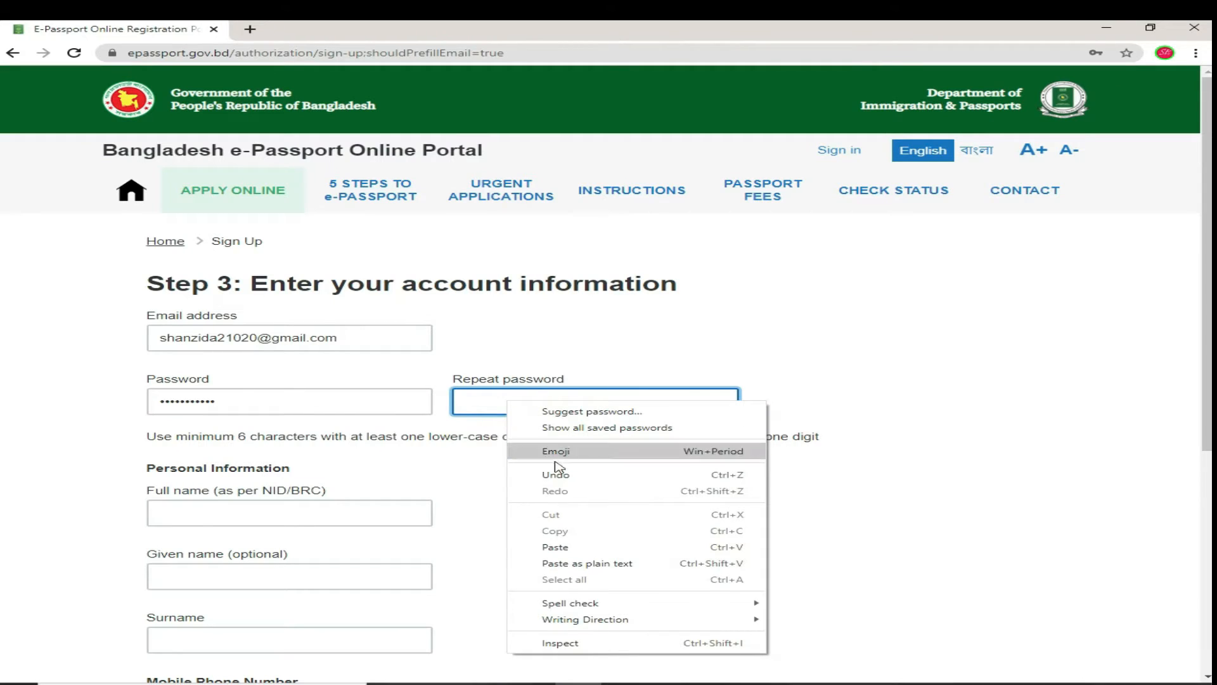
click(573, 546)
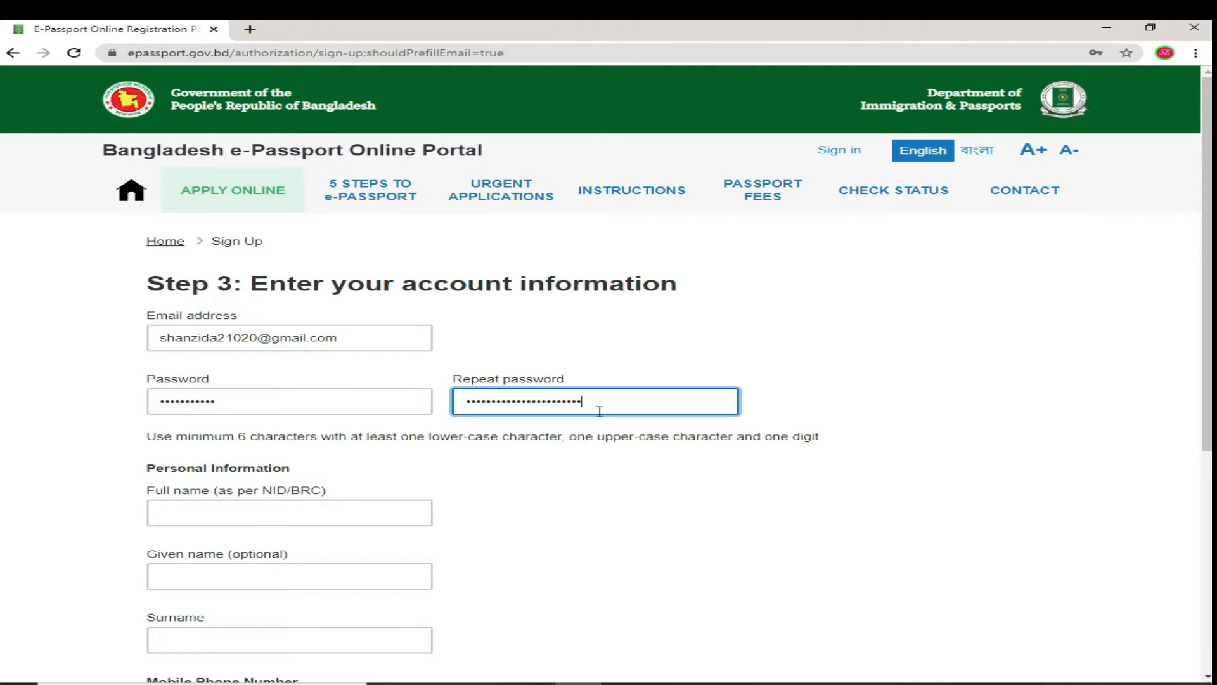
double_click(544, 406)
key(BackSpace)
text(••••••••••••)
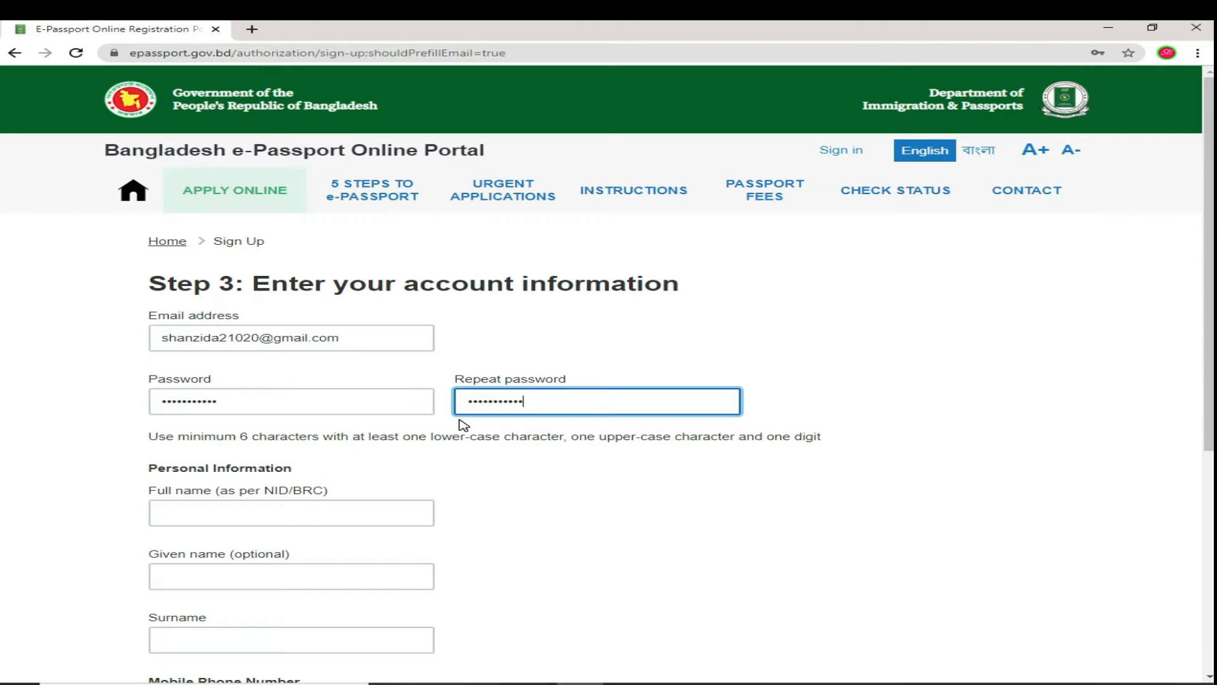
scroll(484, 549, down, 1)
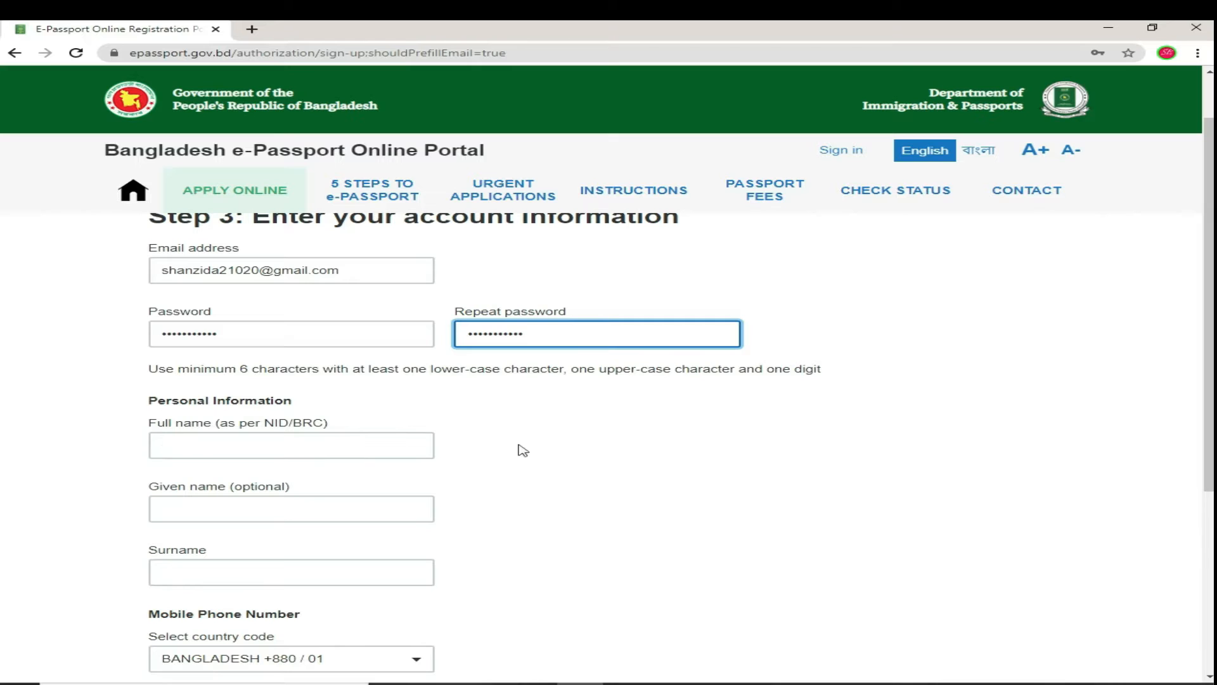
Step: Fill in the applicant's full name, given name and surname
click(352, 445)
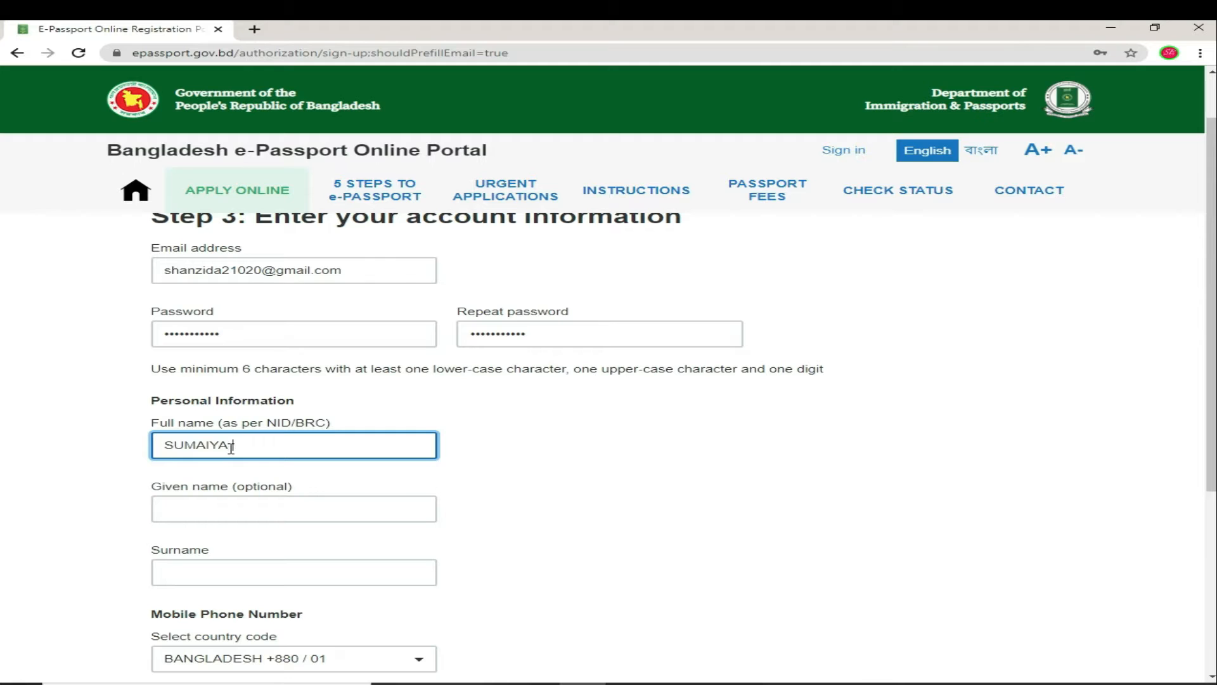
click(230, 501)
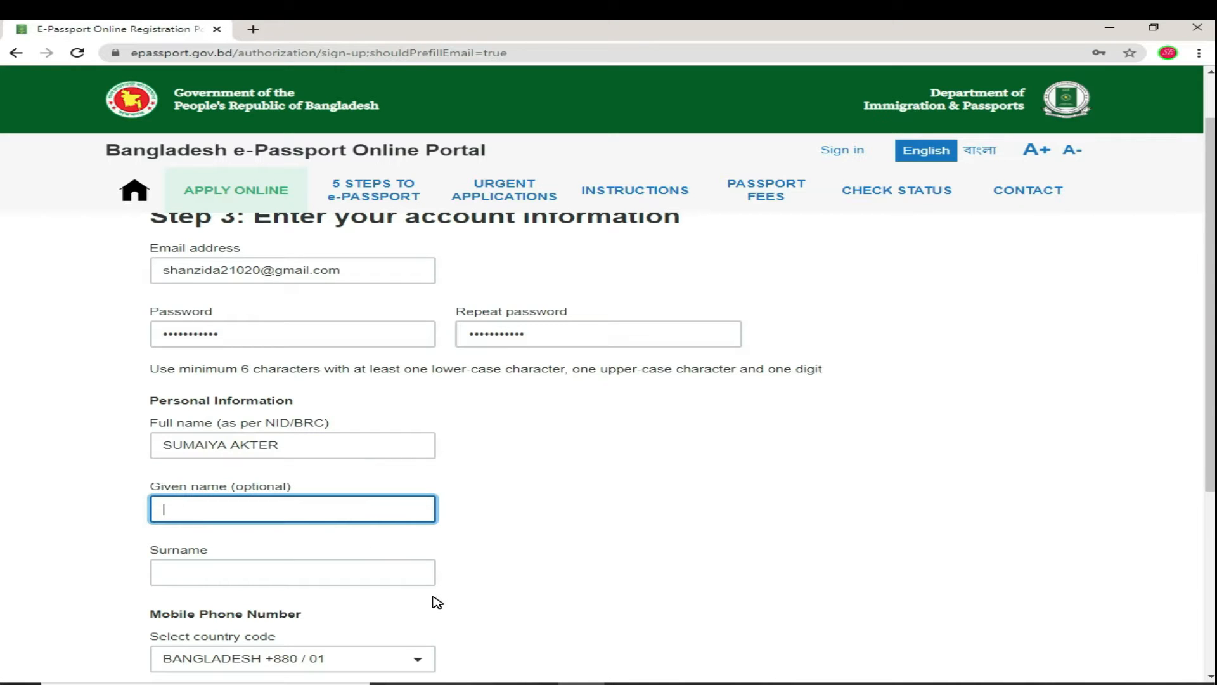
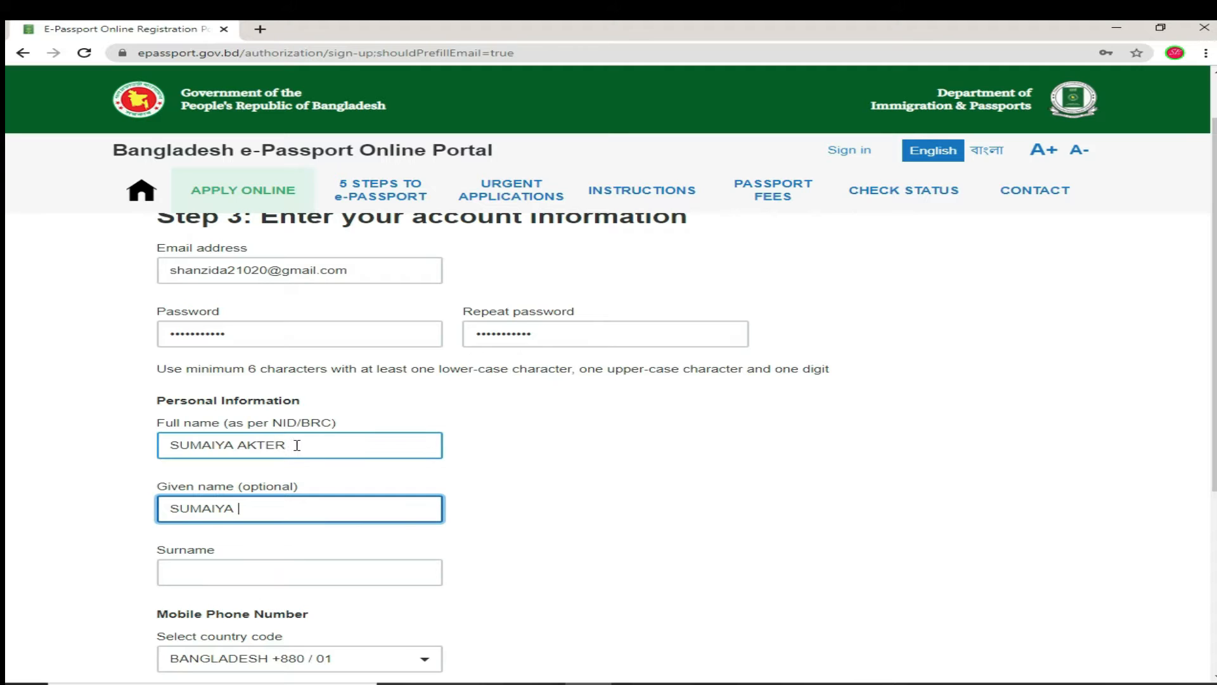
click(265, 567)
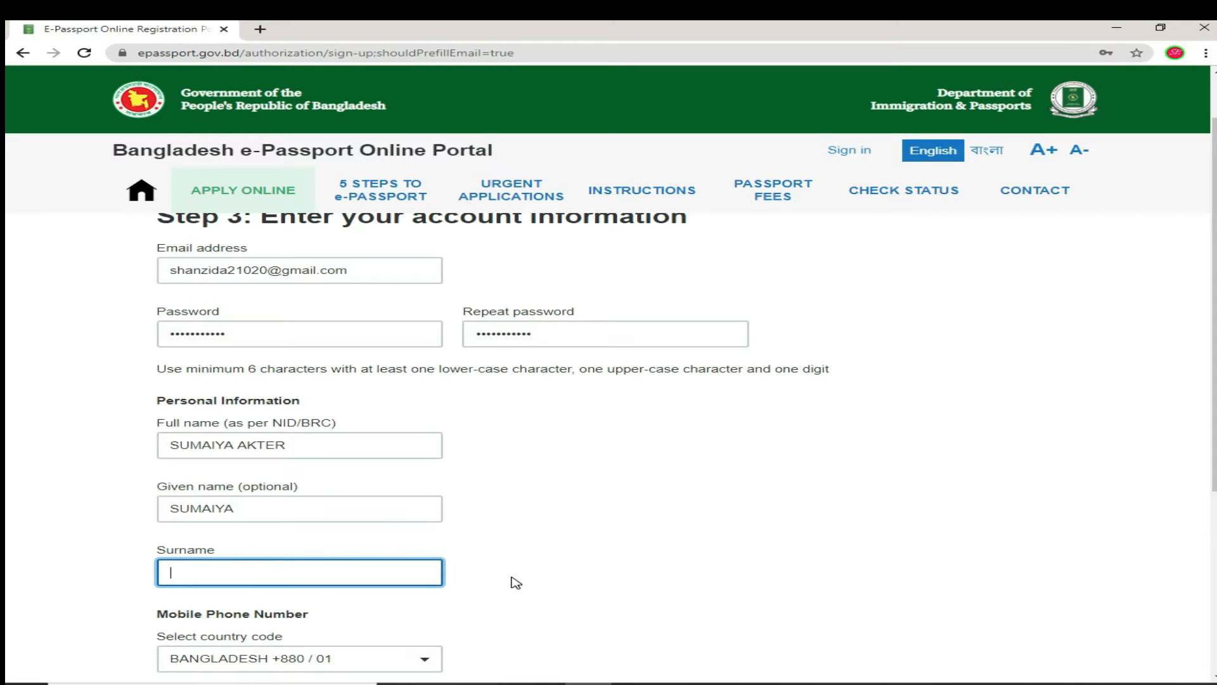
Step: Enter the mobile number, pass the reCAPTCHA check, and create the account
scroll(511, 589, down, 3)
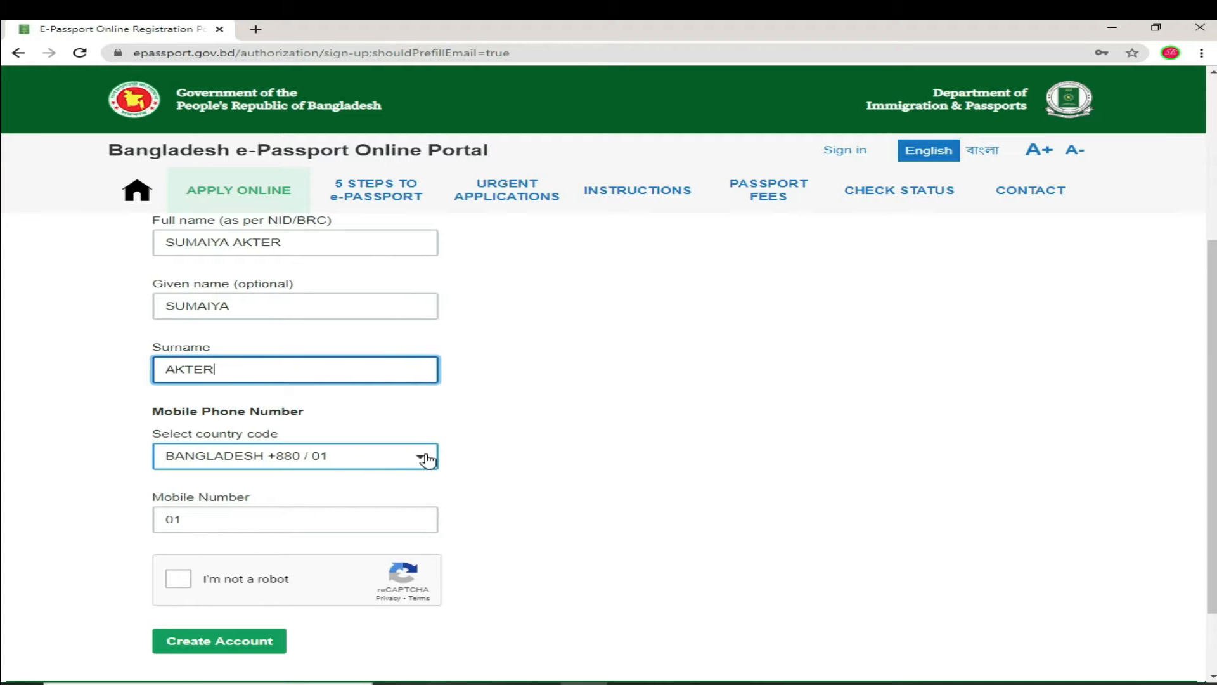
scroll(343, 443, down, 2)
click(269, 426)
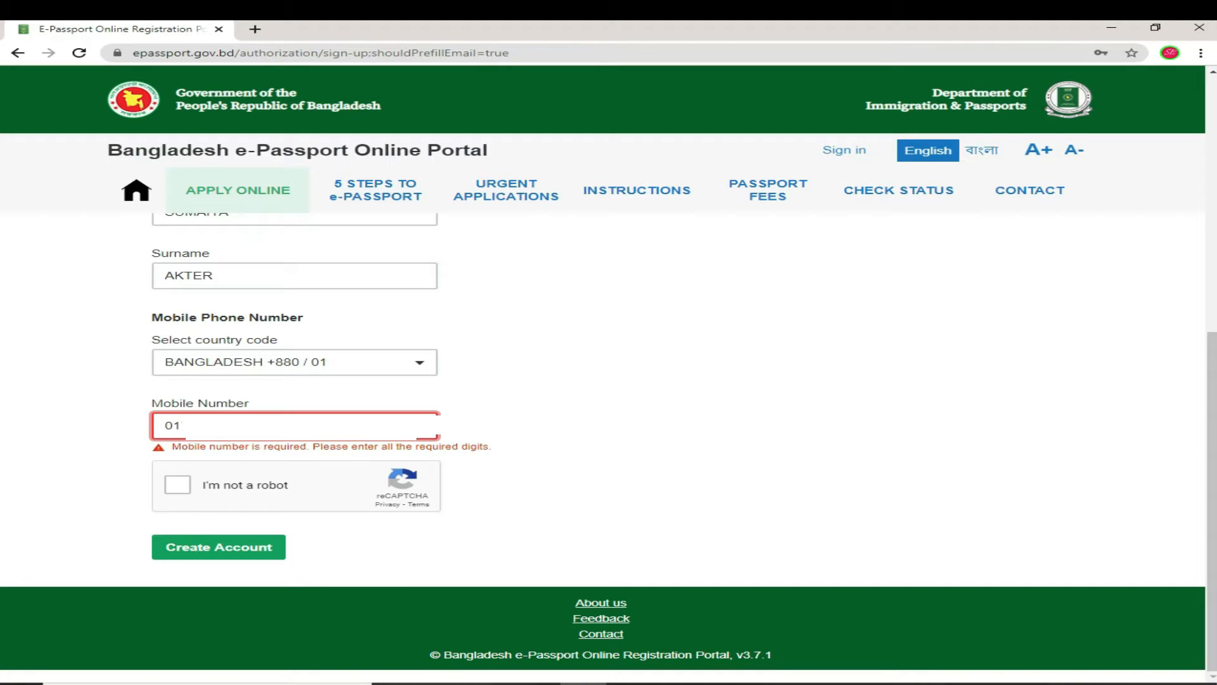
text(0)
click(177, 484)
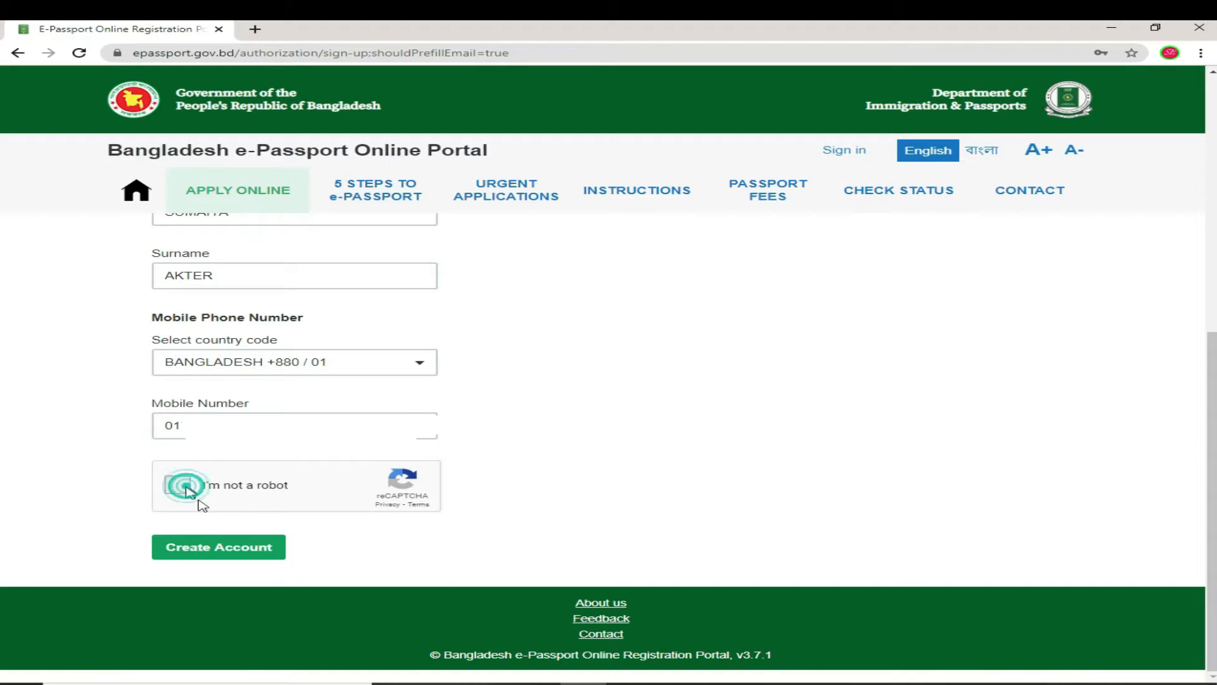
click(265, 544)
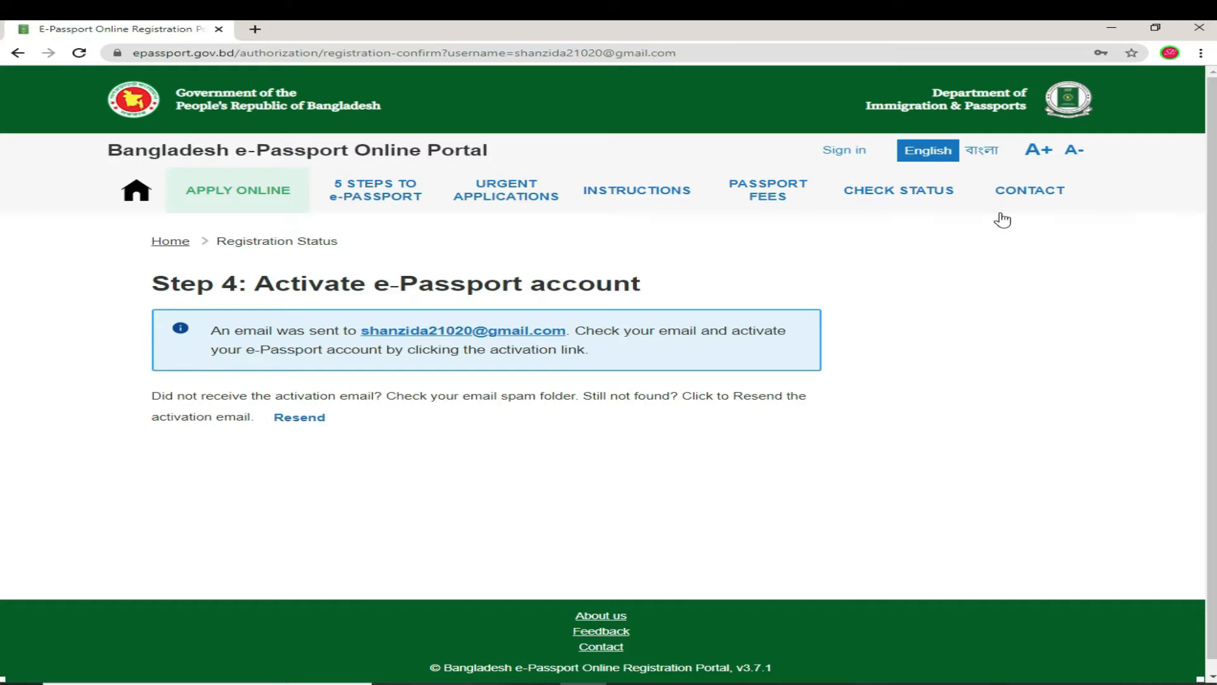
Step: Go to the portal's Sign in page from the header after the activation notice
click(857, 152)
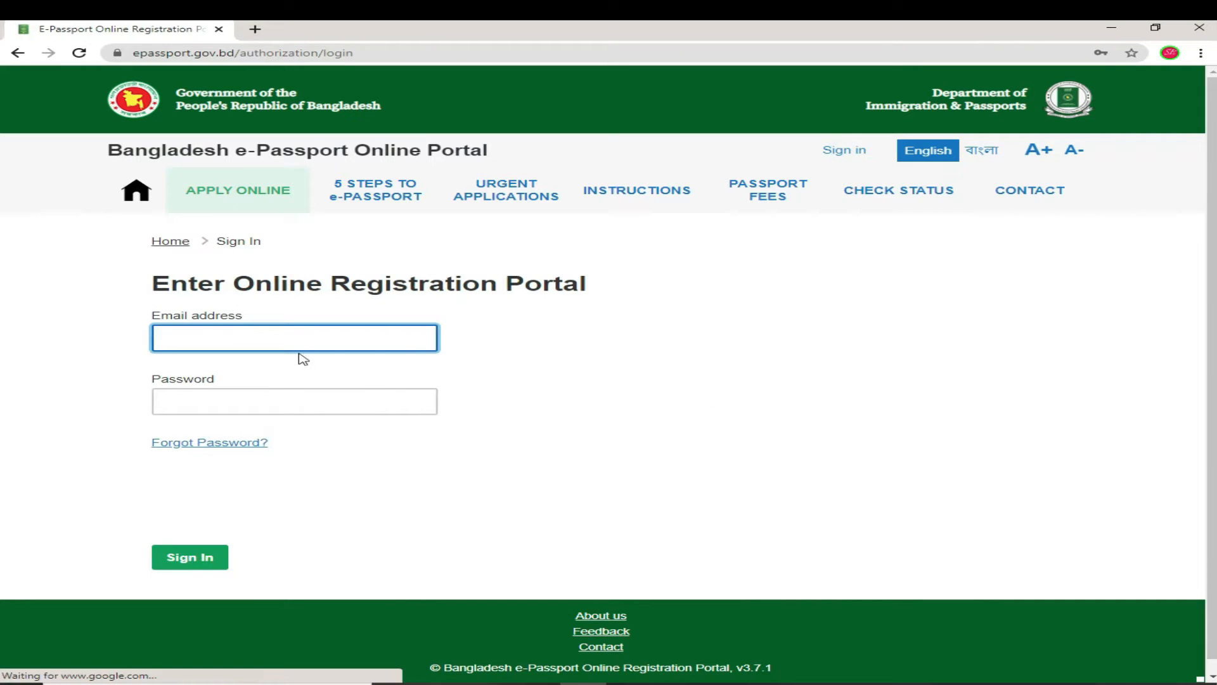
Step: Sign in with the account email and password, then start a new e-Passport application
click(303, 336)
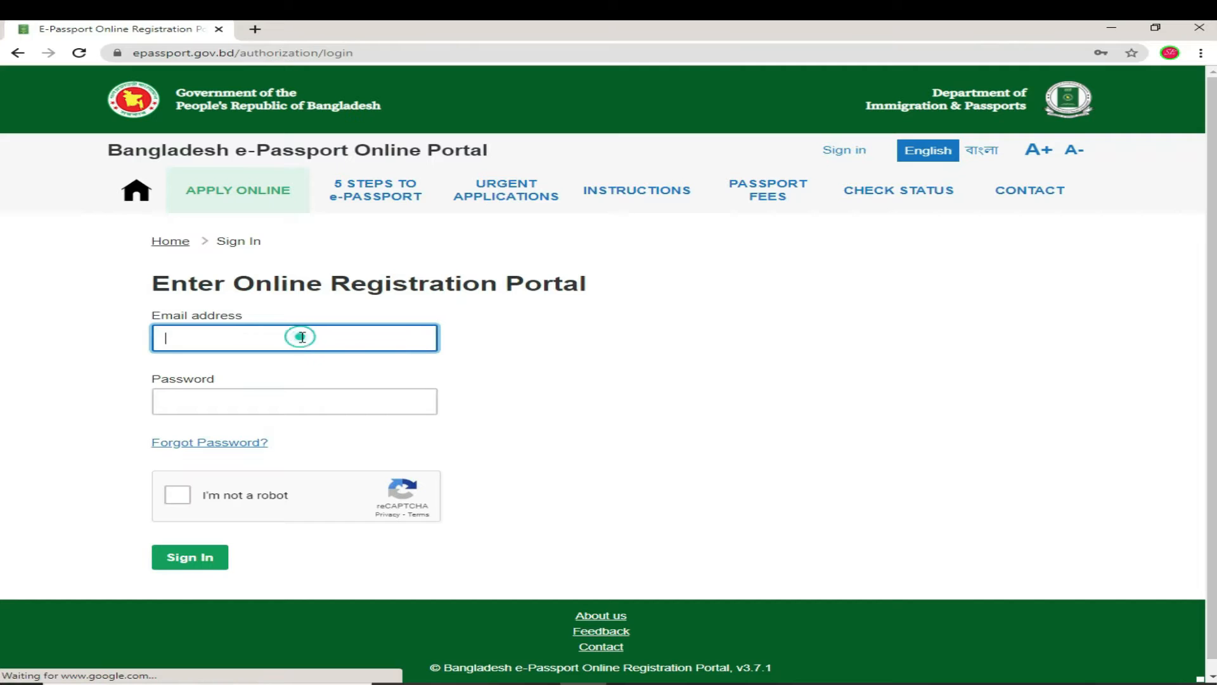
right_click(353, 340)
click(402, 445)
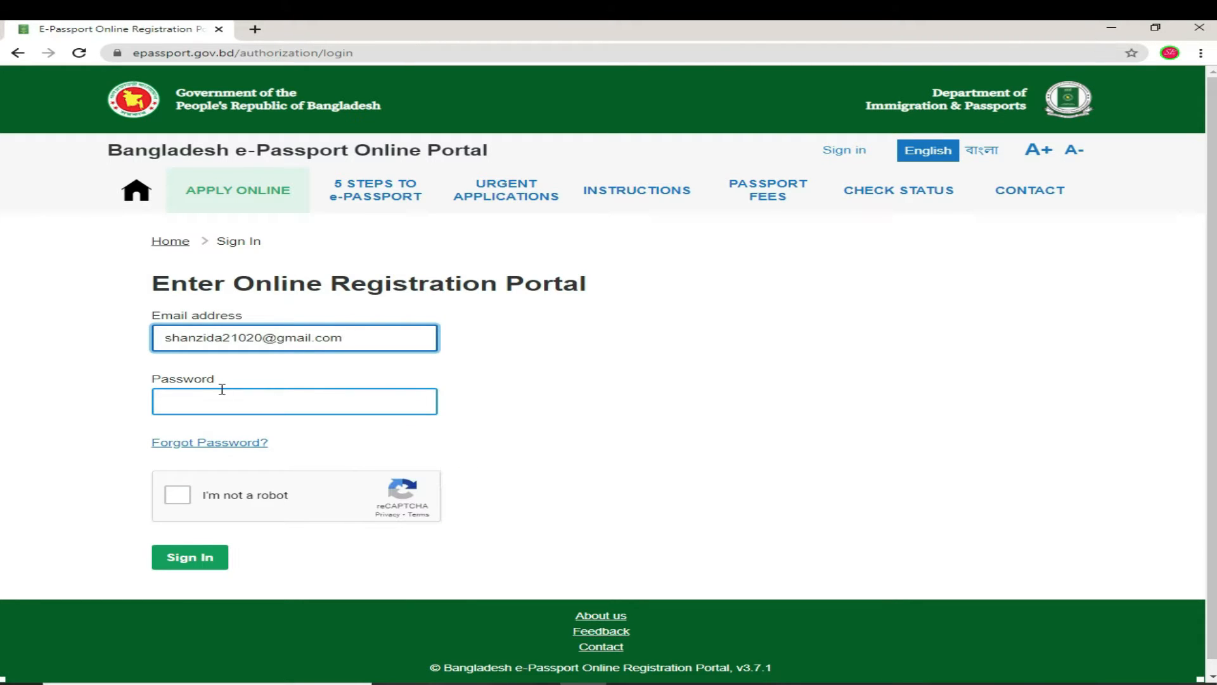
click(207, 404)
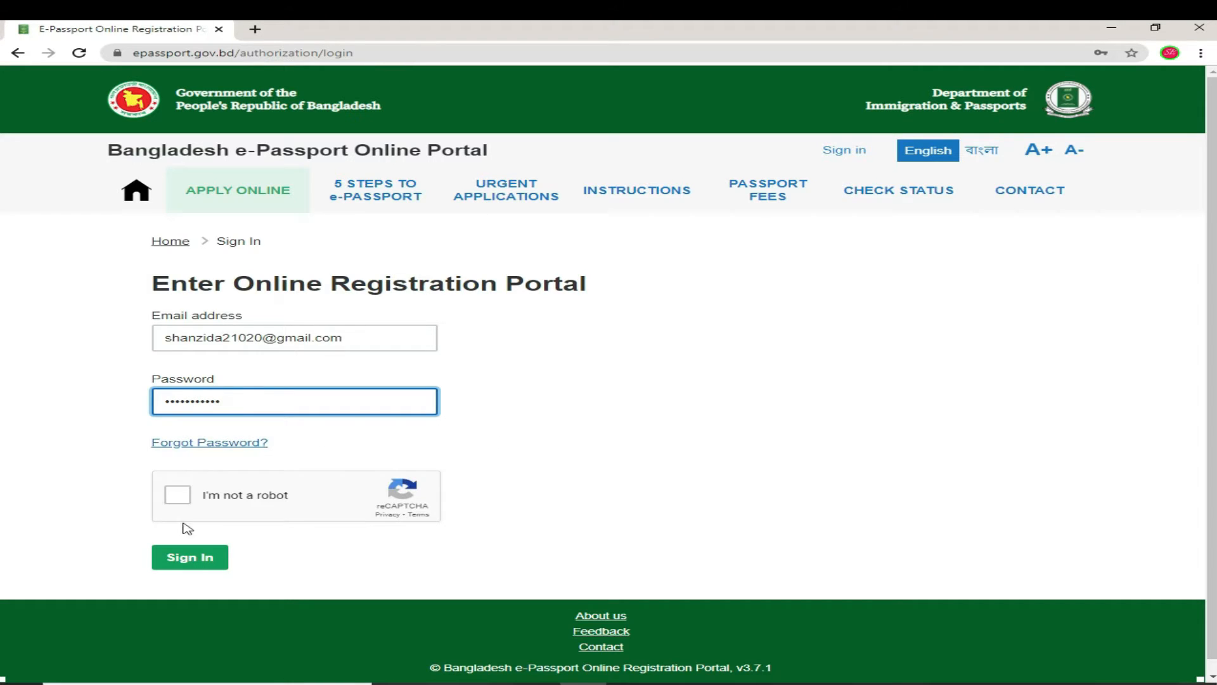
click(178, 496)
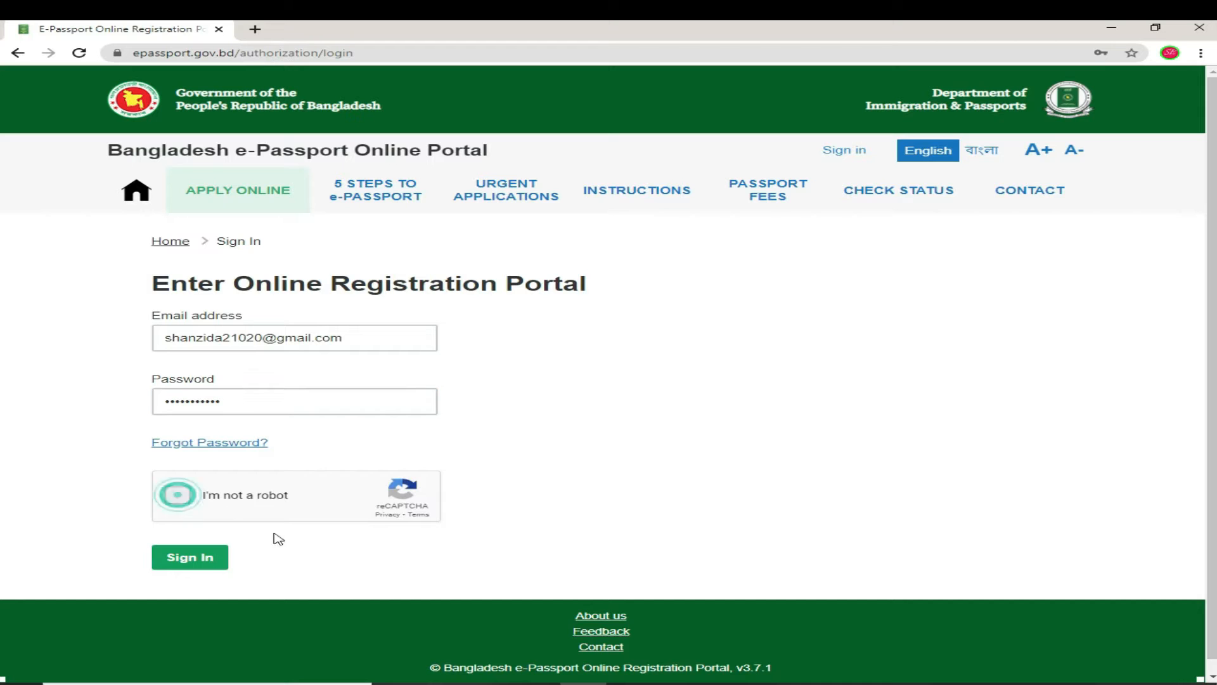
click(181, 562)
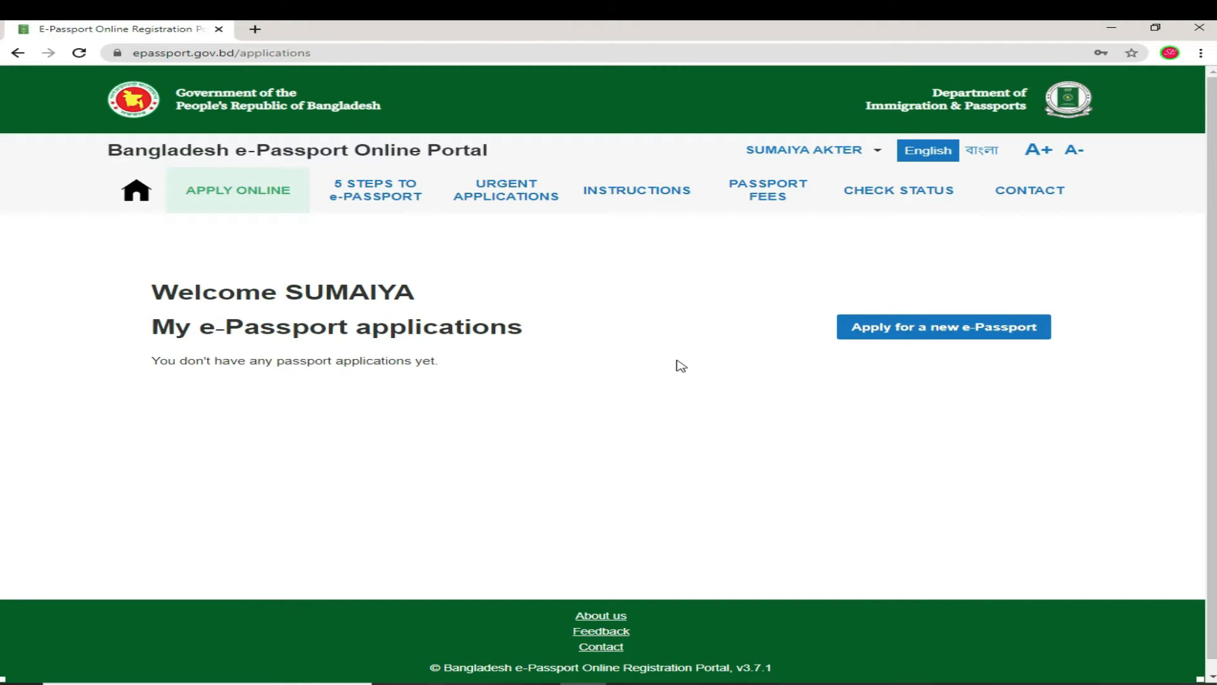
click(929, 333)
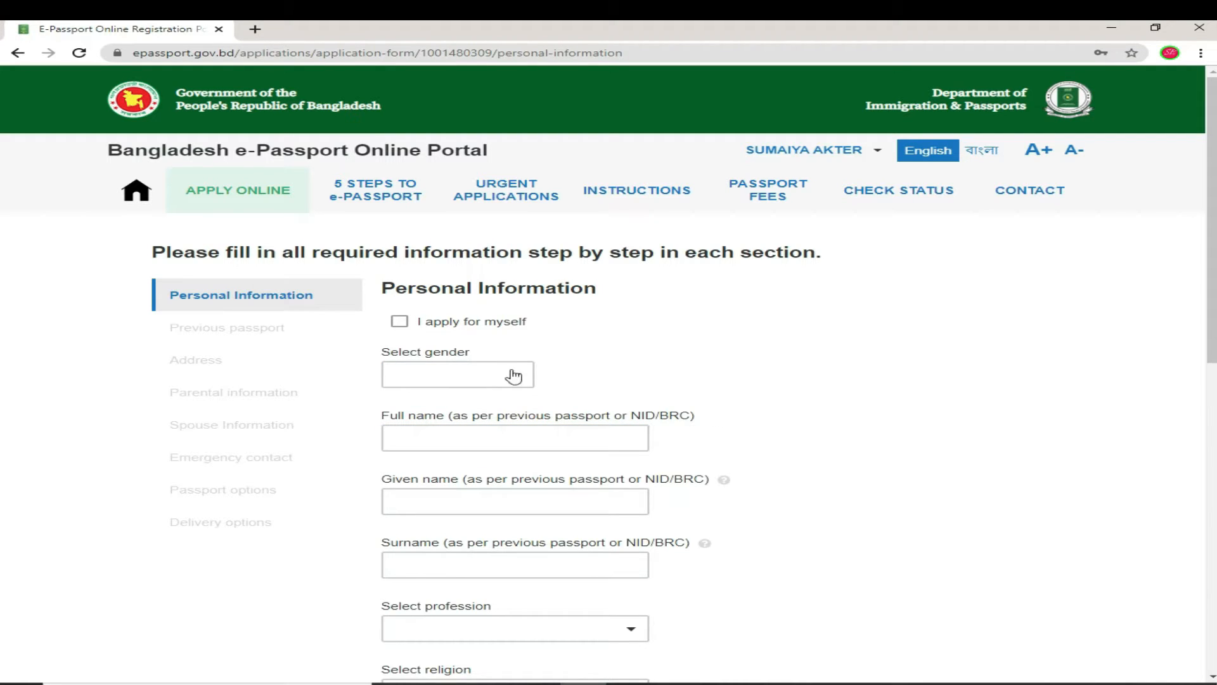
Step: Mark the application as for myself and set gender to FEMALE
click(401, 322)
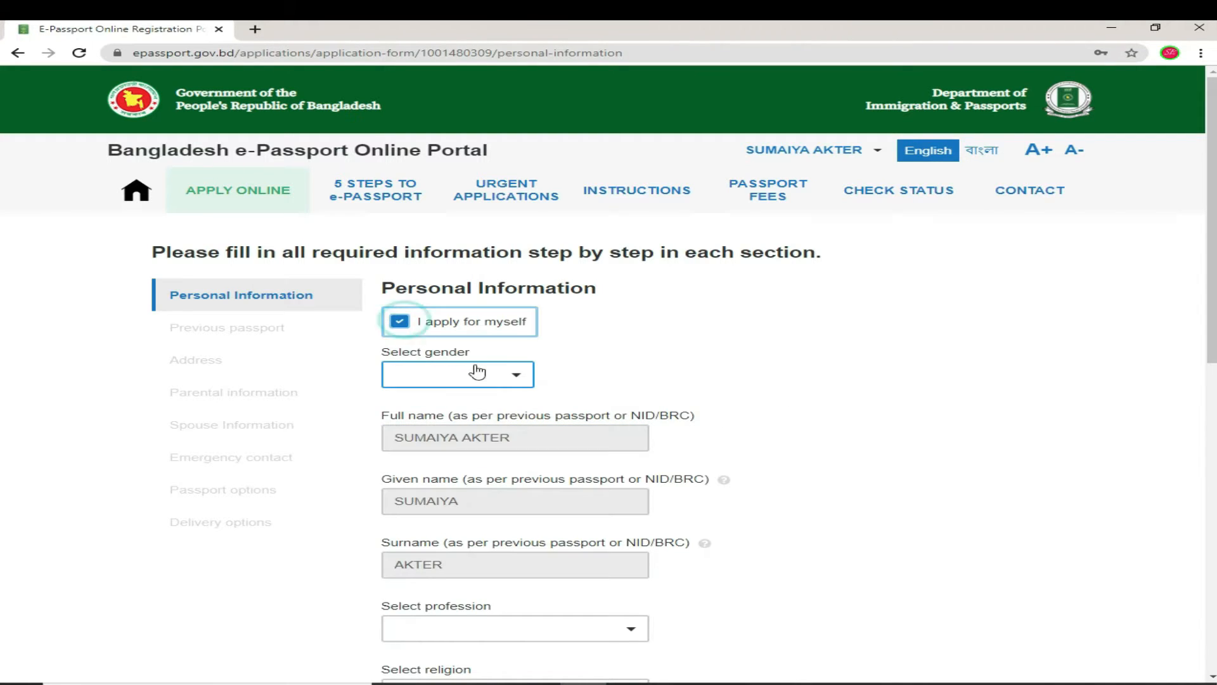
click(514, 379)
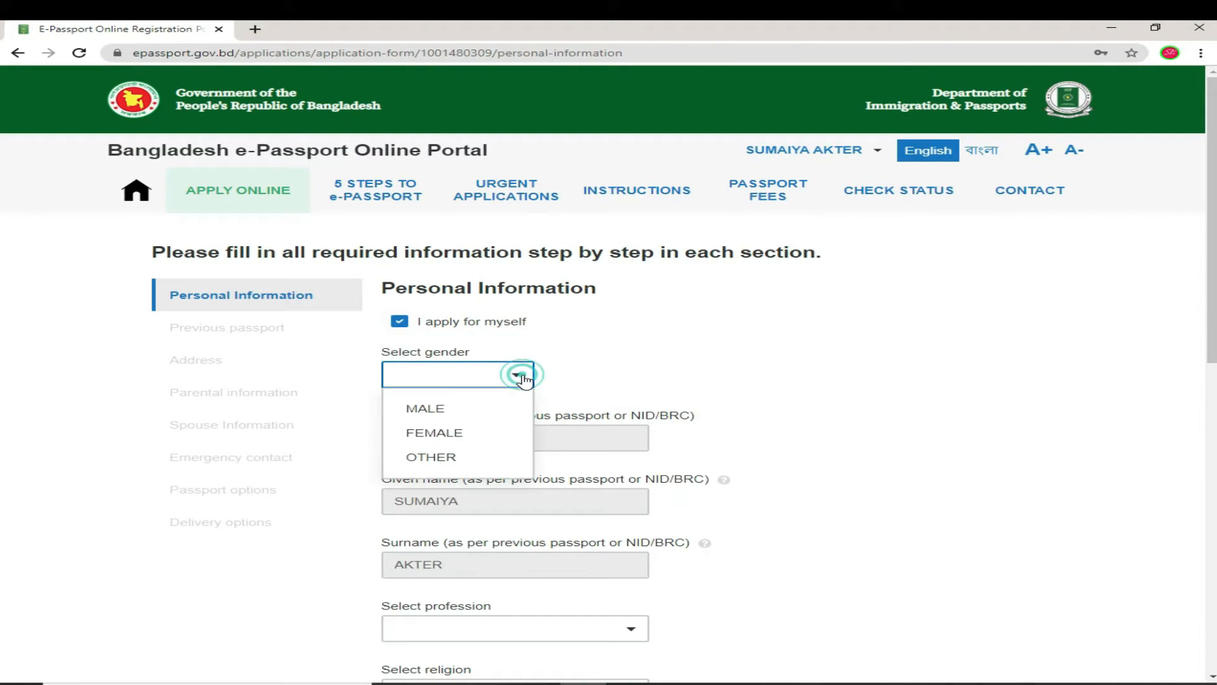
click(454, 433)
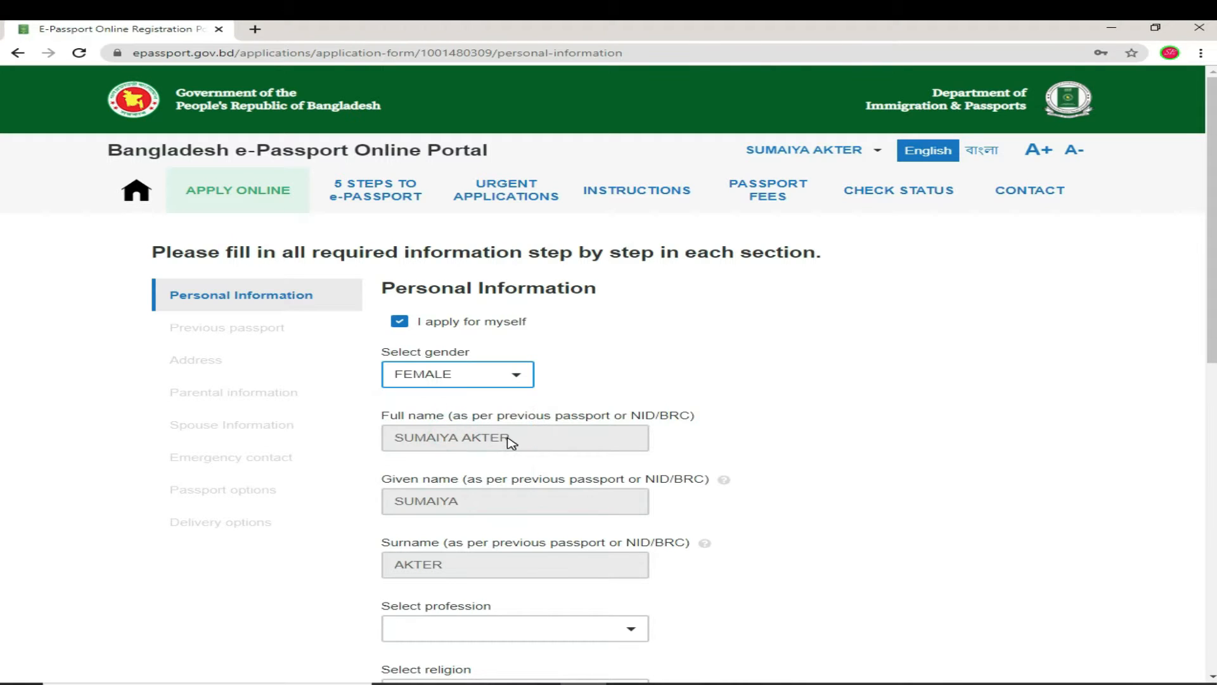
scroll(516, 547, down, 3)
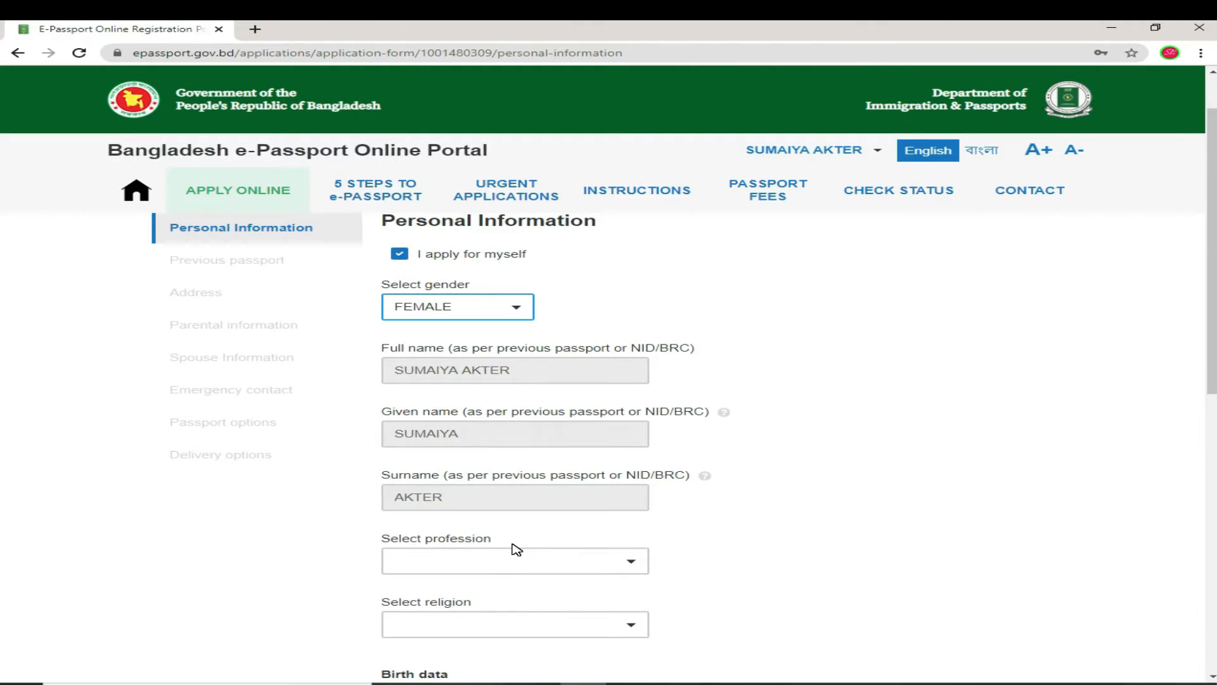
scroll(501, 513, up, 3)
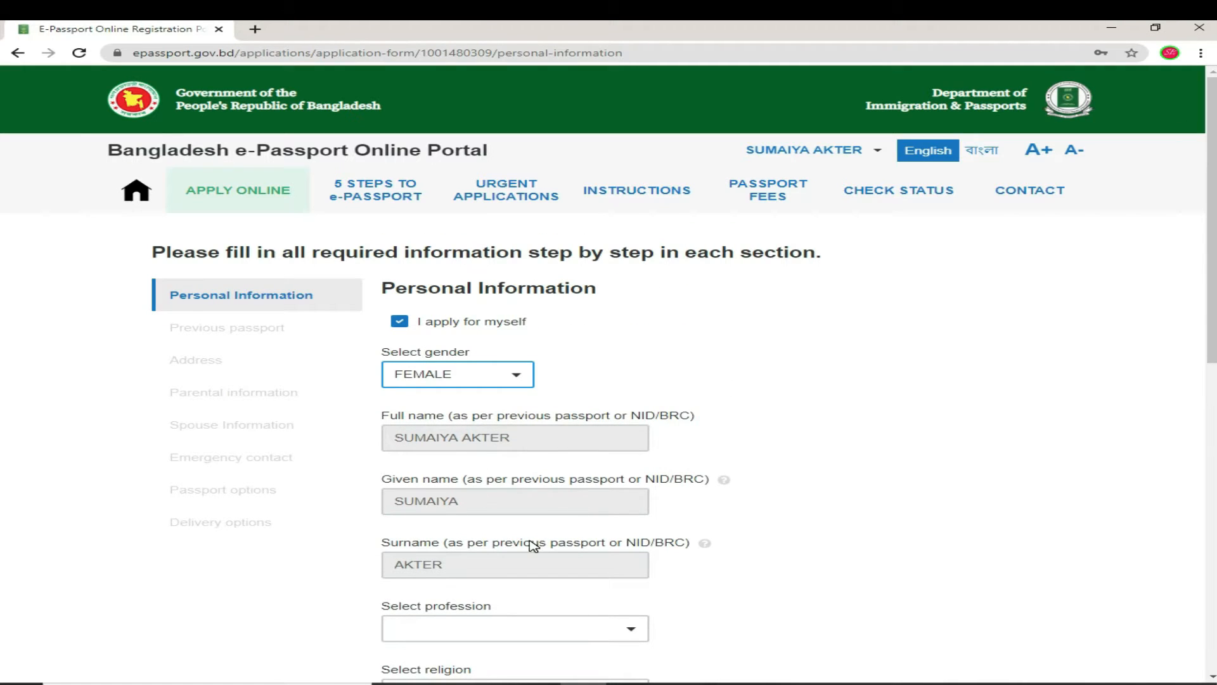
scroll(531, 544, down, 2)
scroll(449, 540, down, 2)
Step: Set the profession to STUDENT
click(513, 367)
click(629, 362)
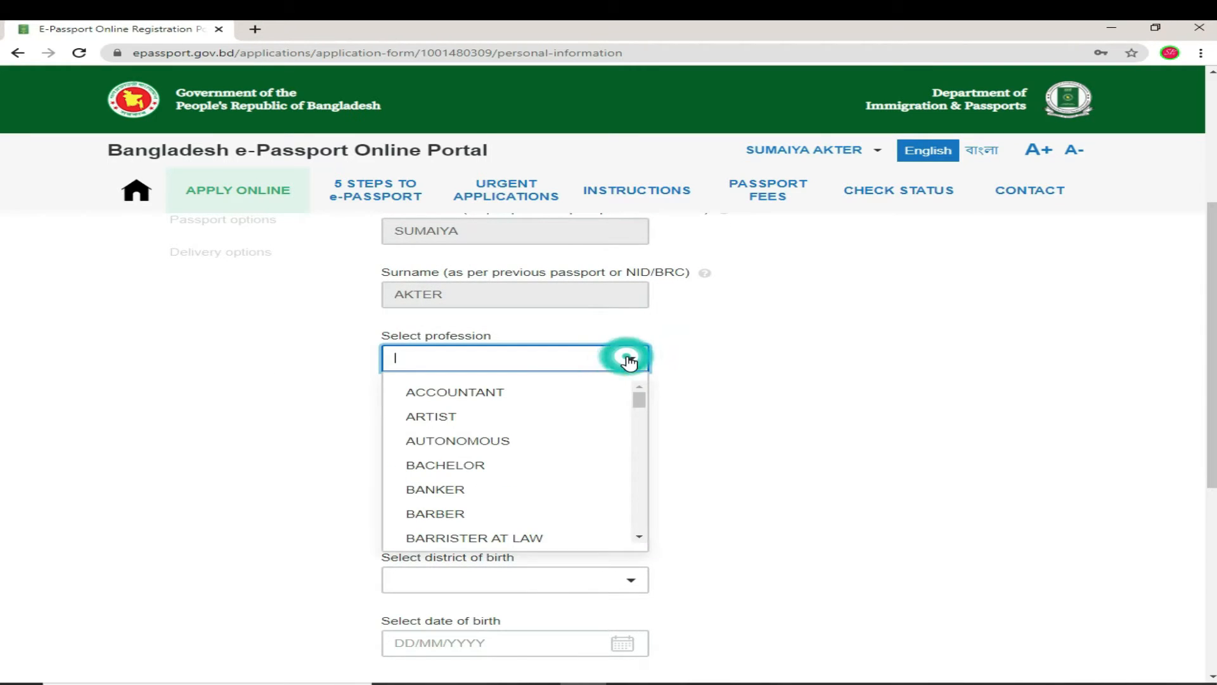
scroll(557, 473, down, 2)
scroll(561, 474, down, 5)
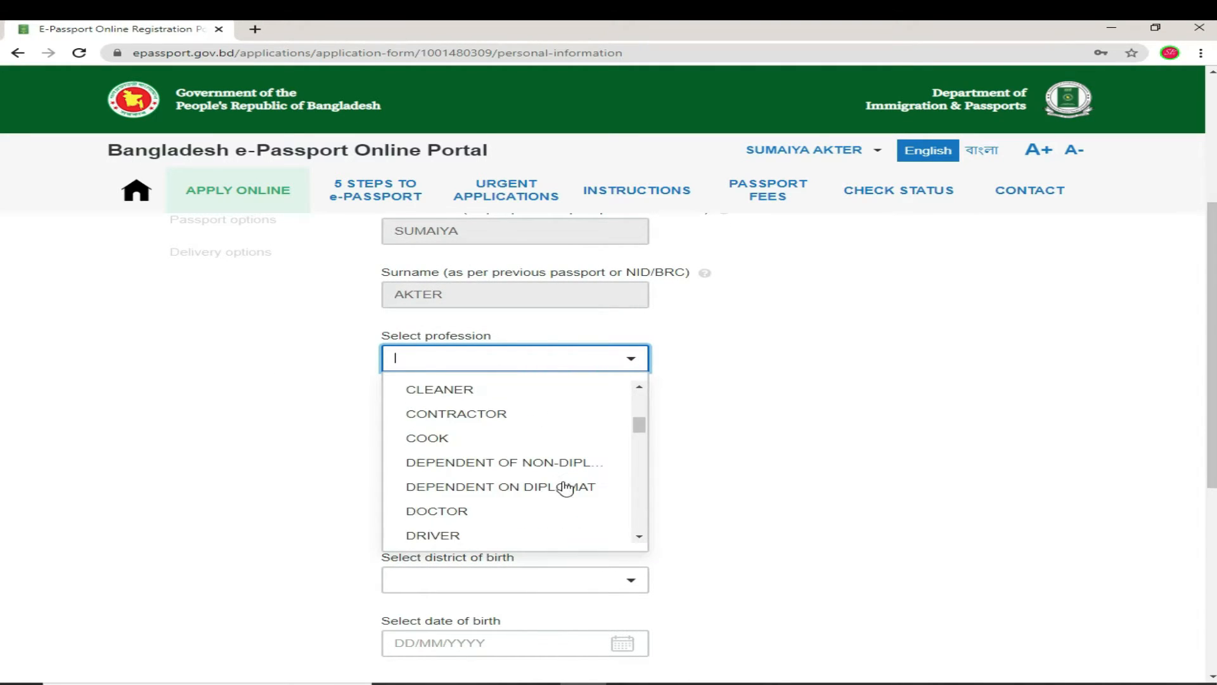
scroll(564, 490, down, 2)
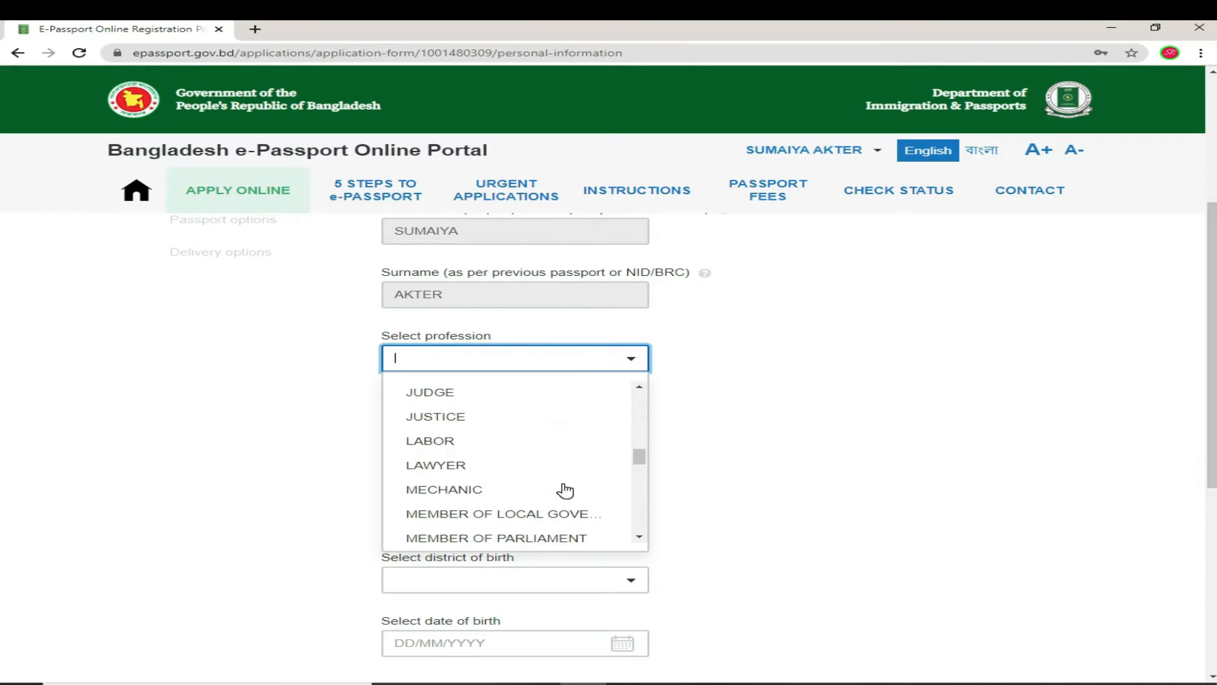
text(S)
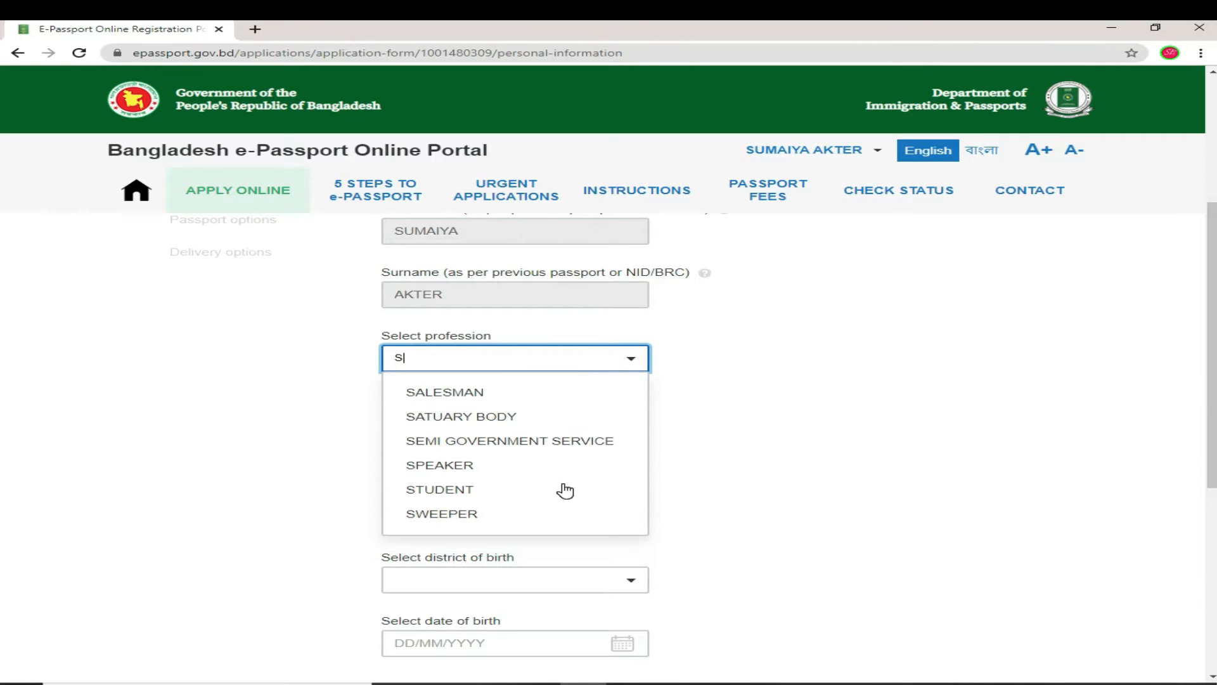
click(454, 491)
Step: Set religion to ISLAM and district of birth to DHAKA
click(619, 428)
click(494, 525)
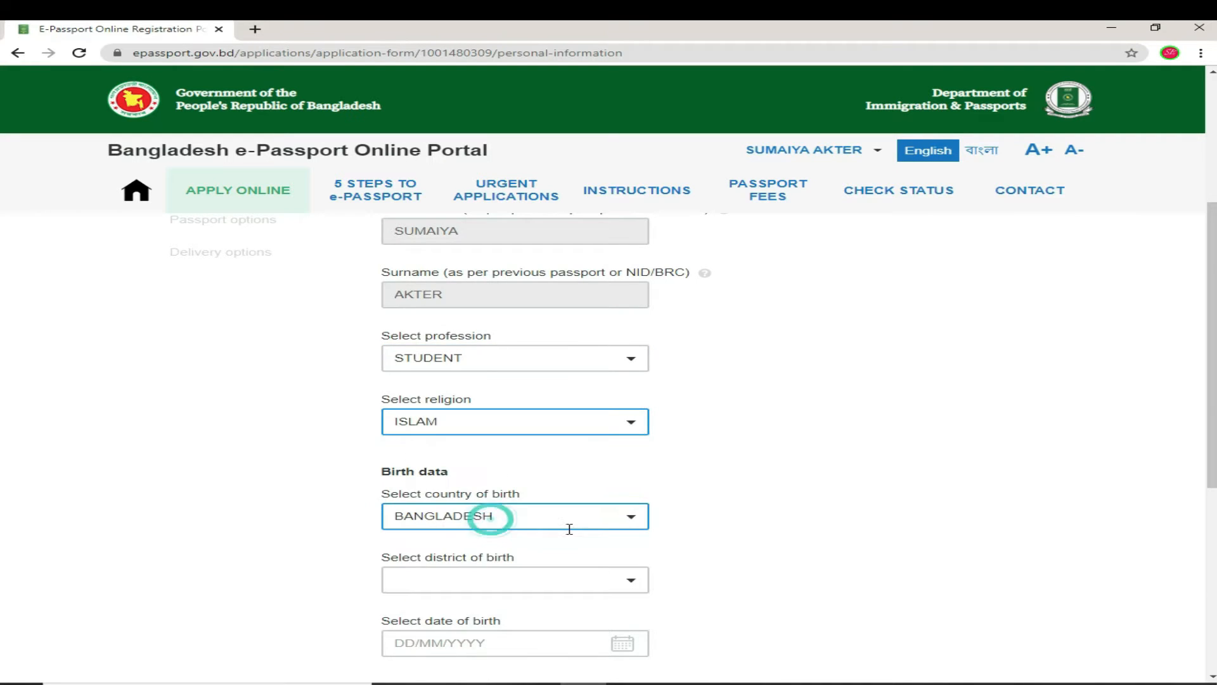
scroll(558, 494, down, 2)
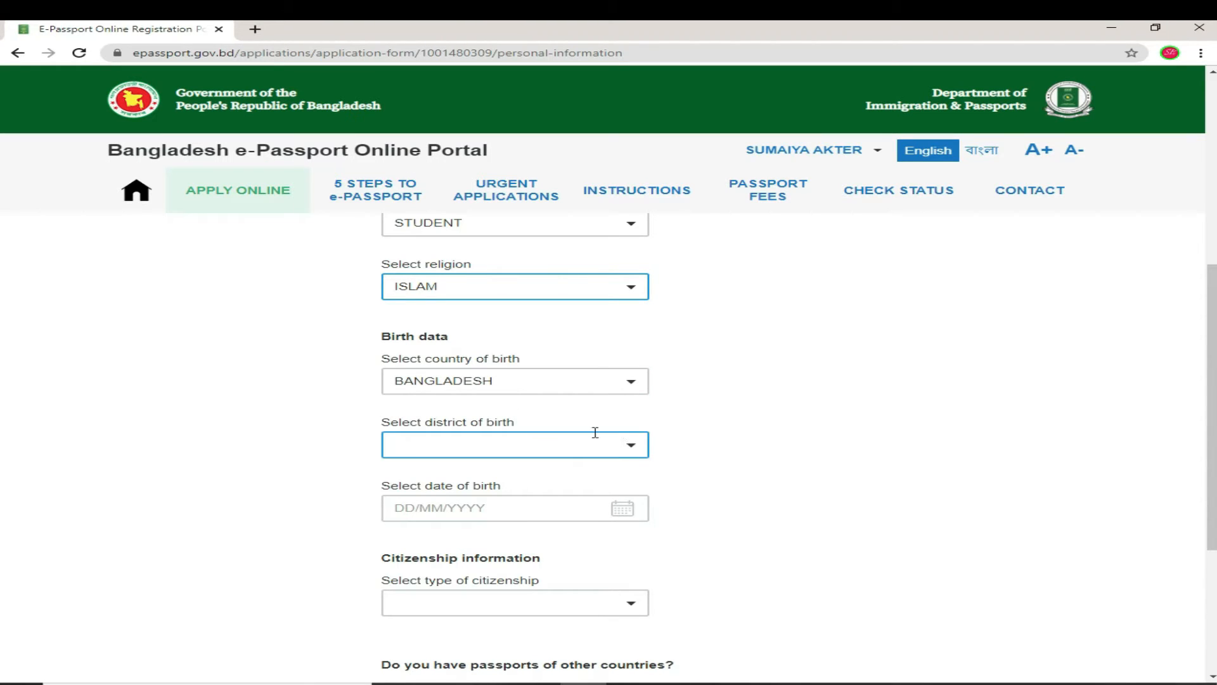
click(630, 446)
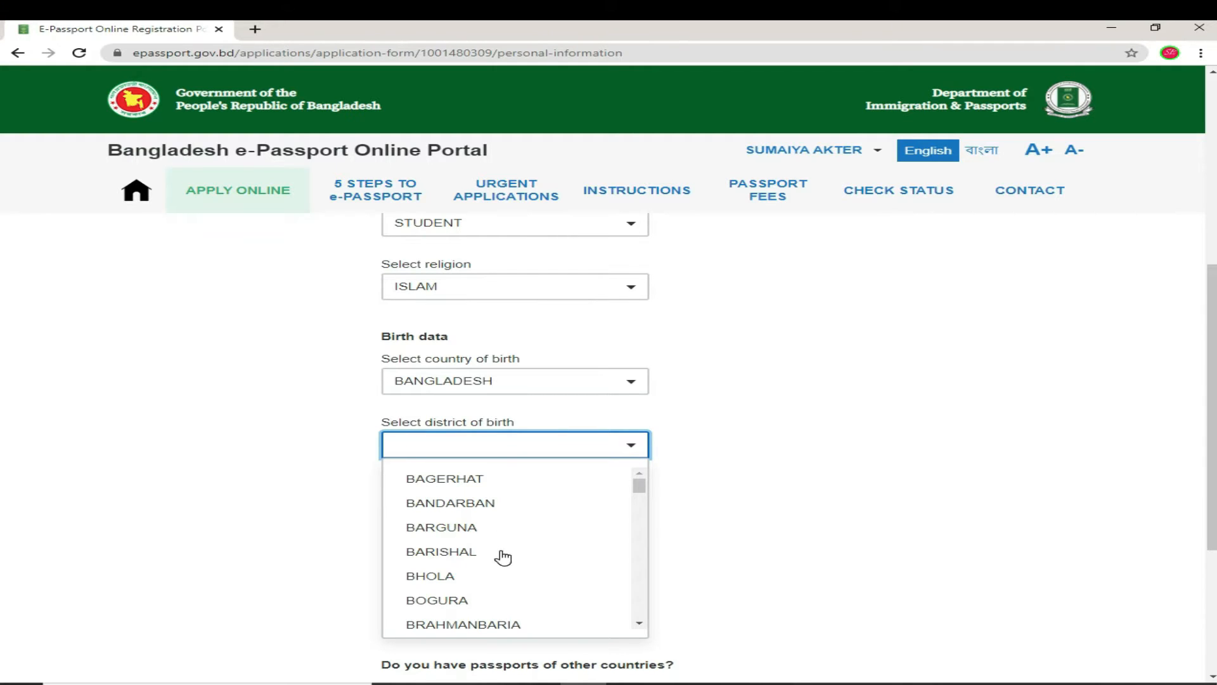
scroll(503, 558, down, 3)
click(468, 596)
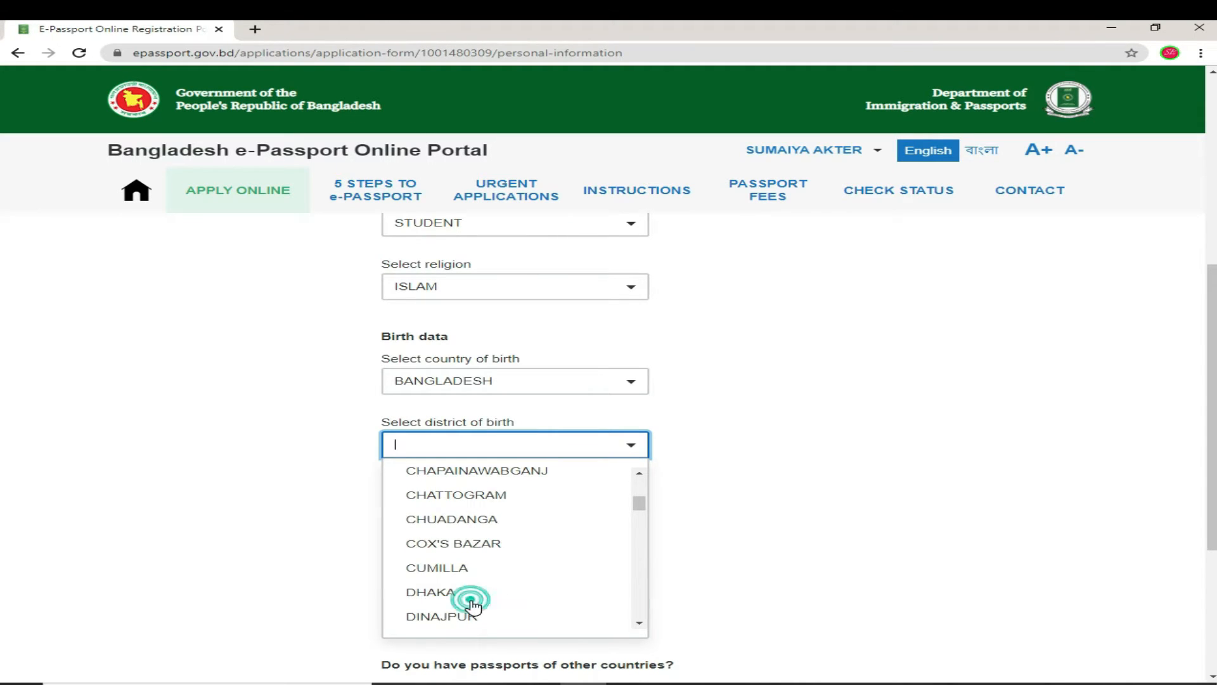
click(621, 508)
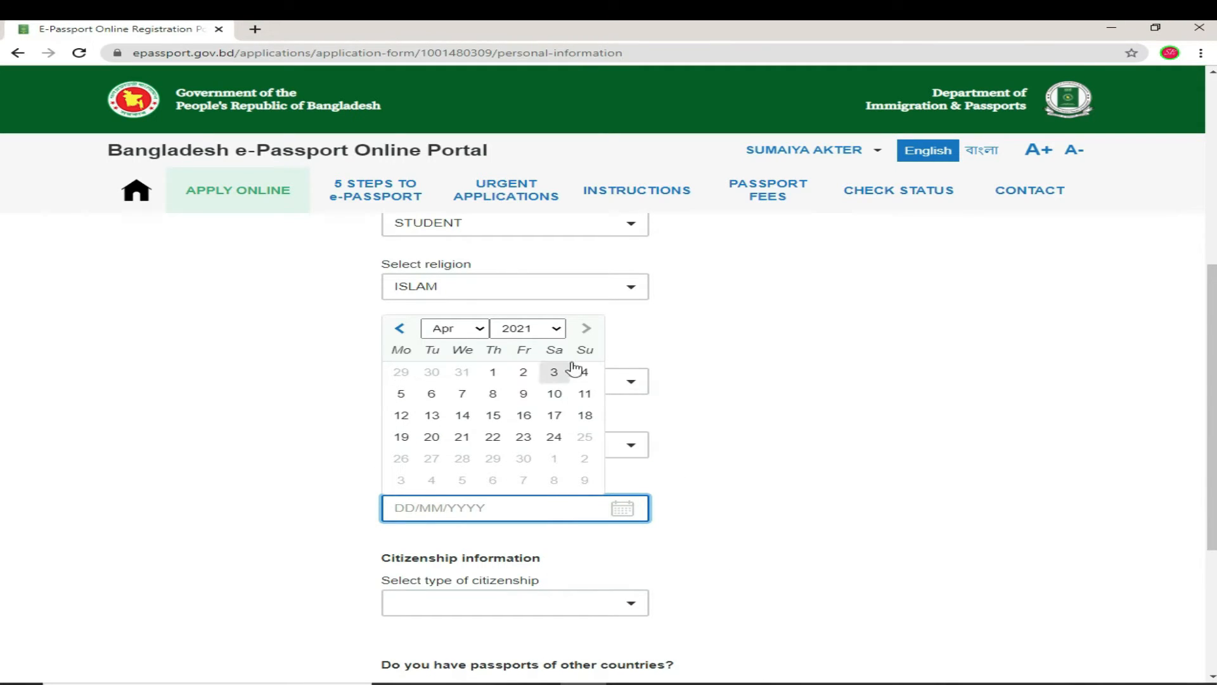
click(558, 330)
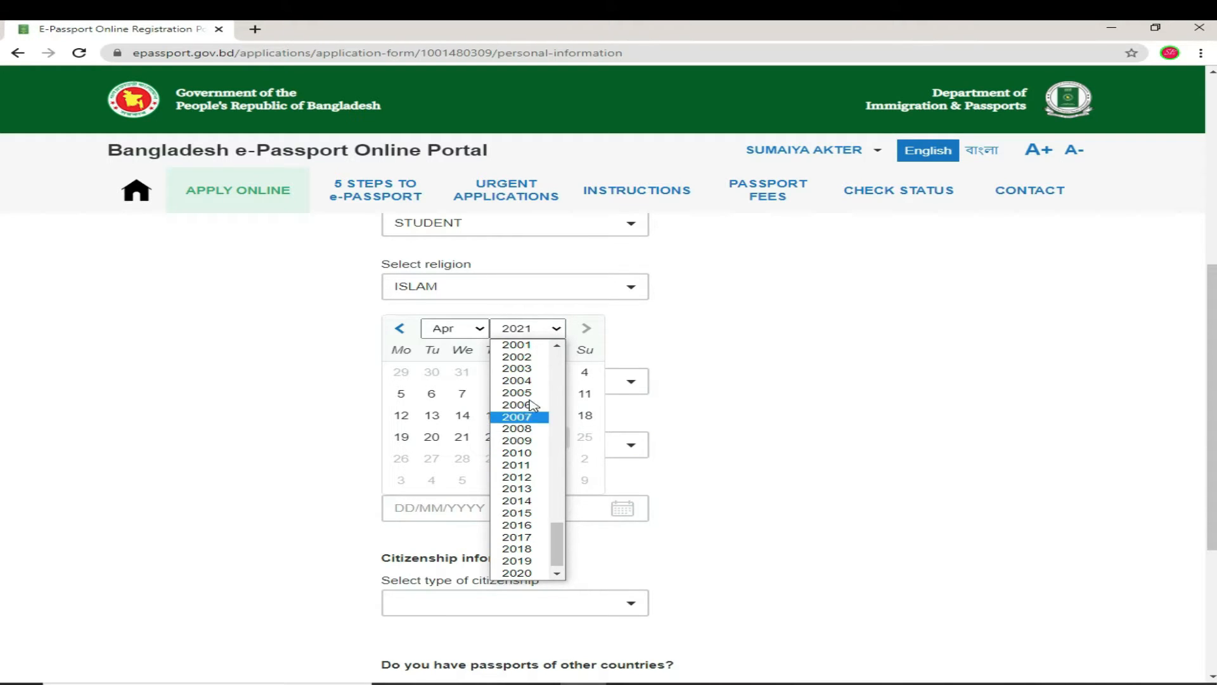
click(532, 369)
click(482, 326)
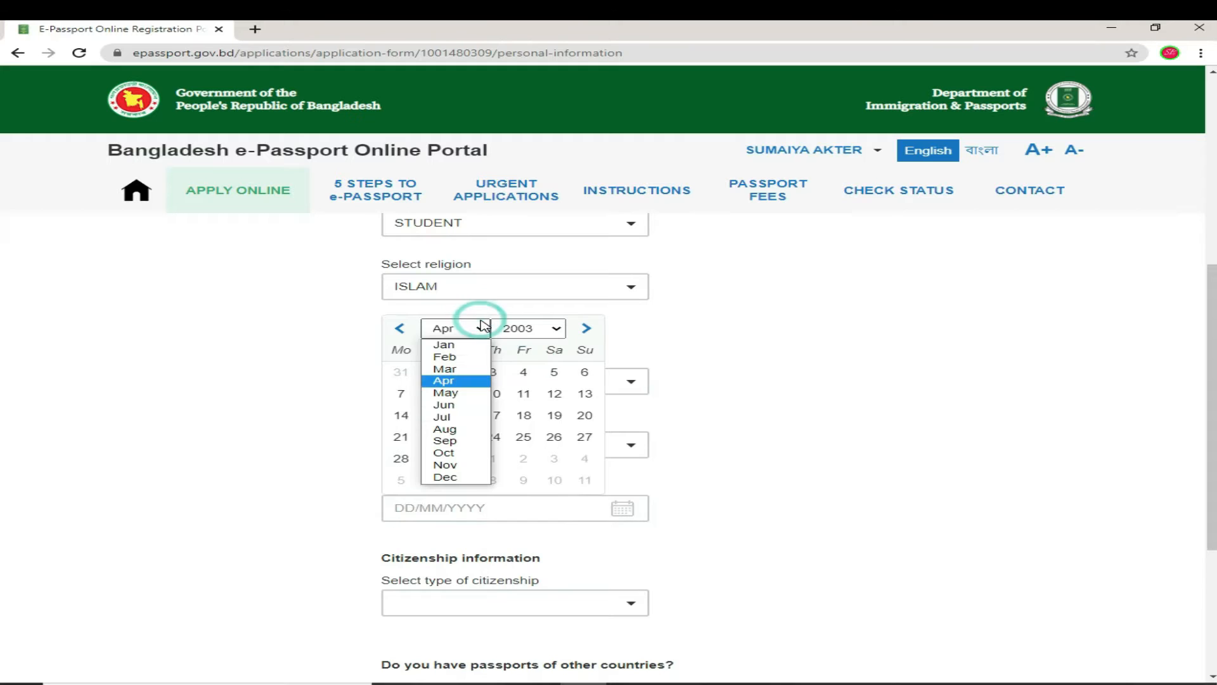
click(457, 417)
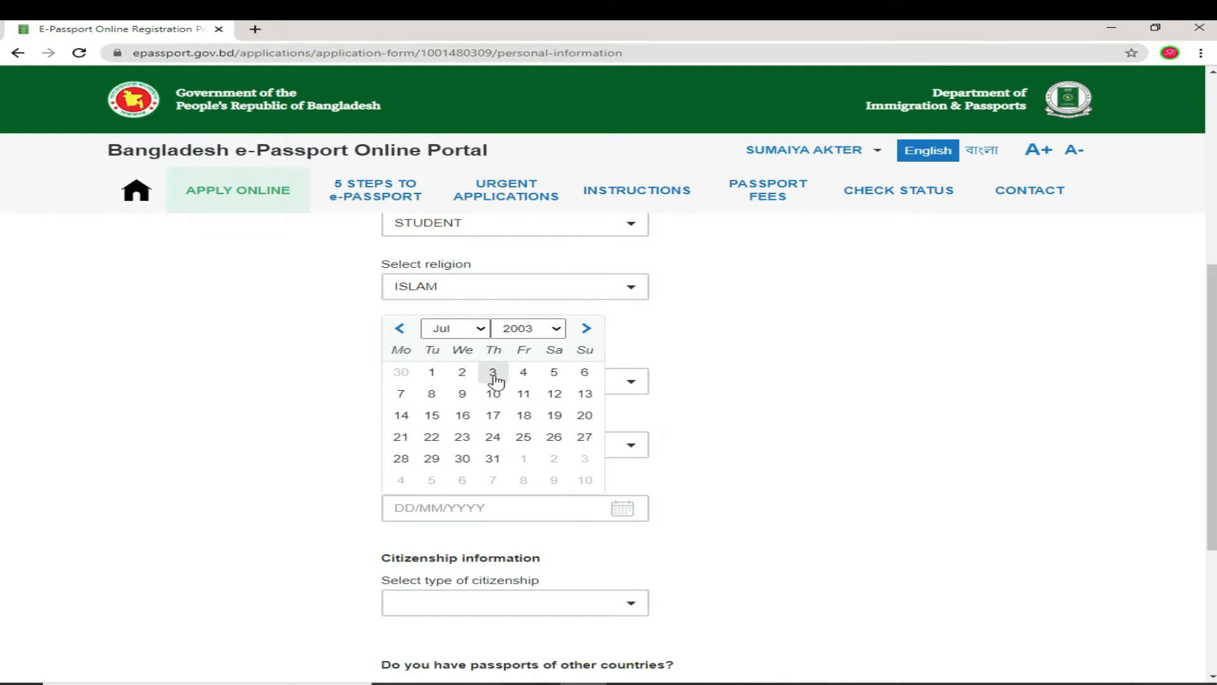
click(432, 371)
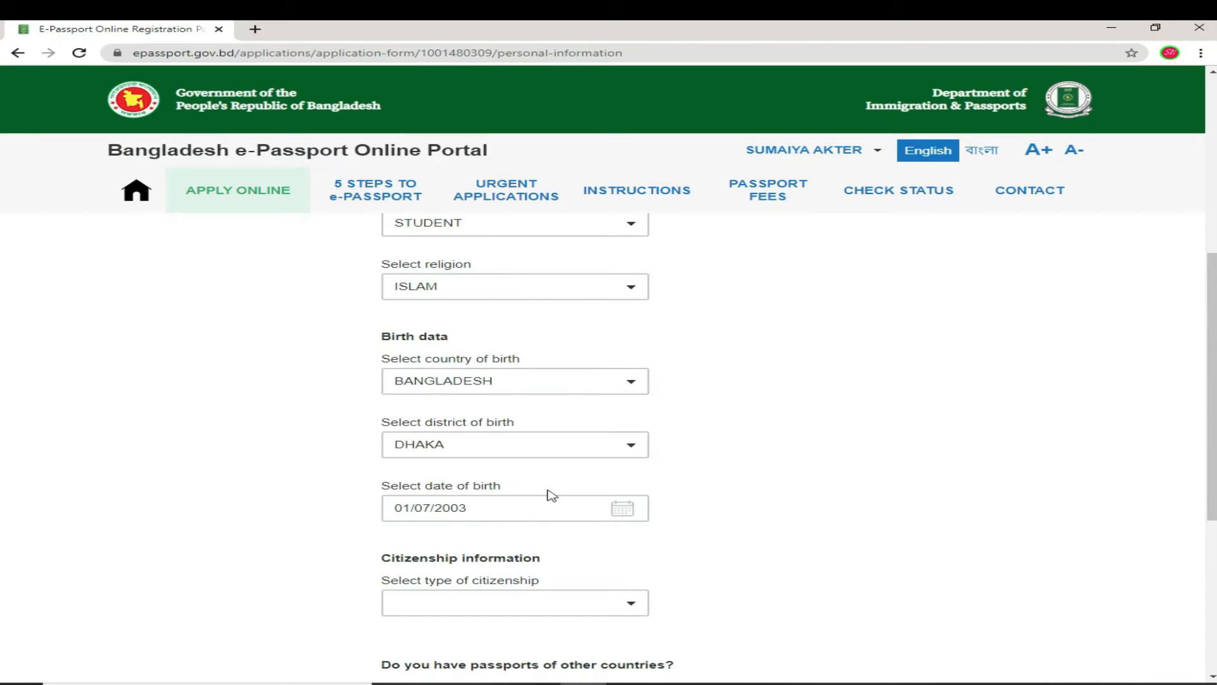
scroll(570, 529, down, 2)
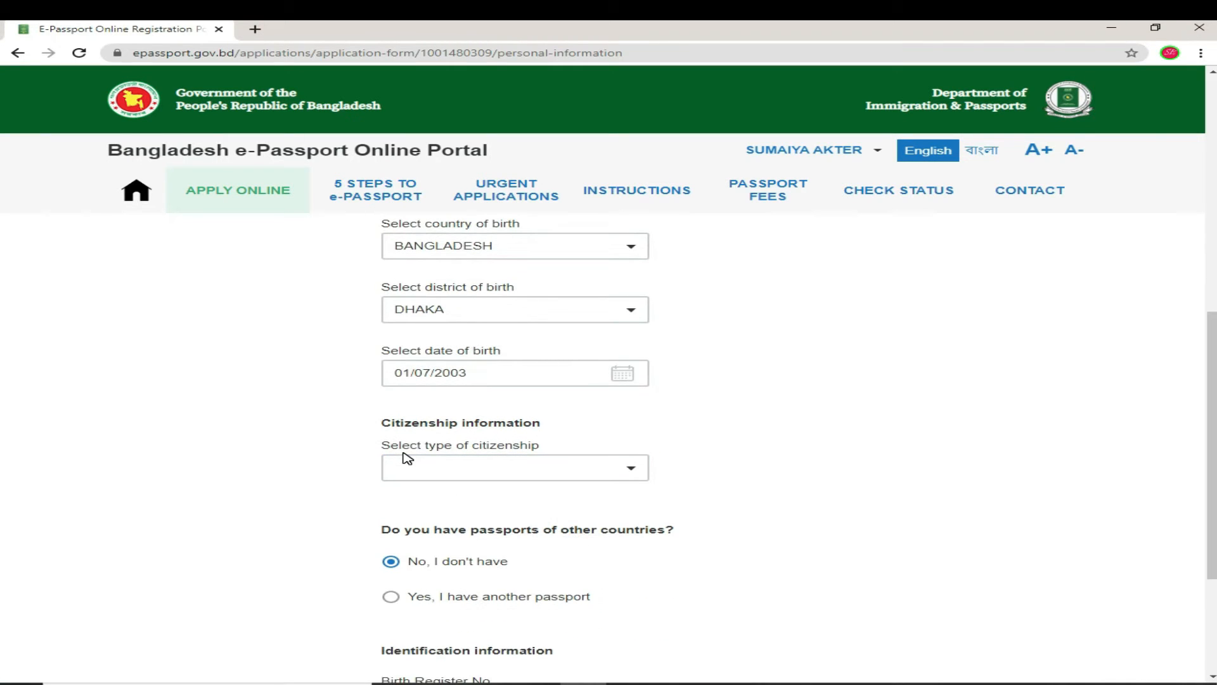
Step: Set citizenship type to BY BIRTH and place the cursor in Birth Register No
click(630, 467)
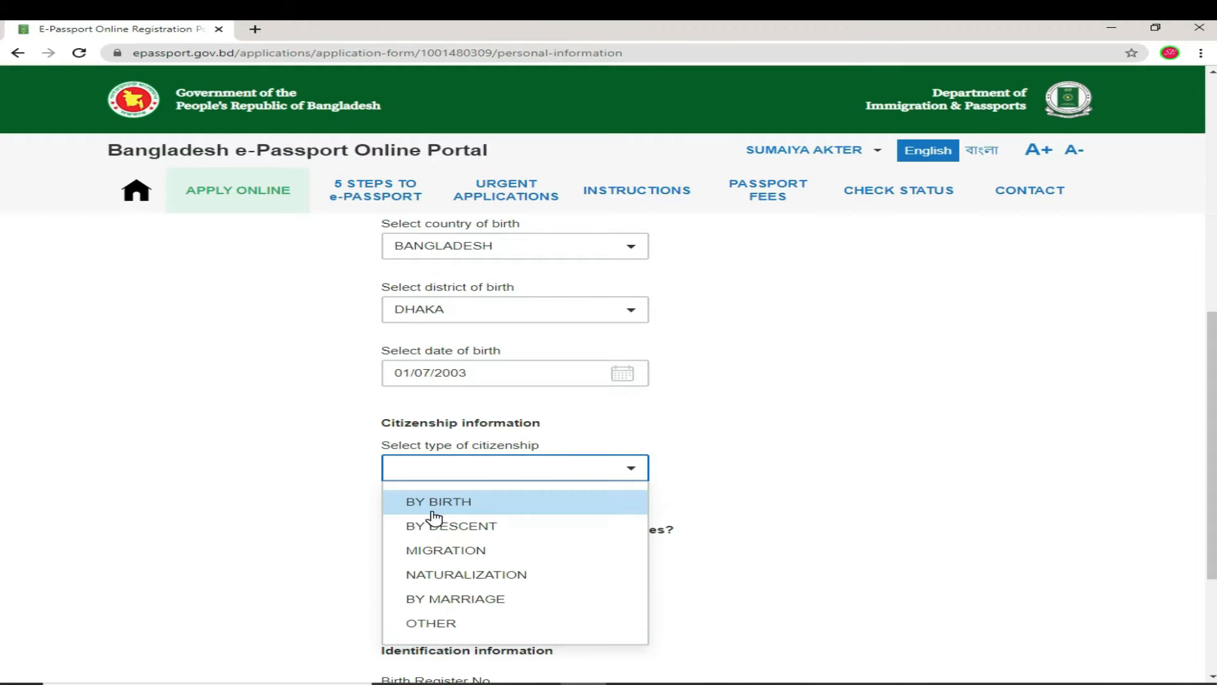
click(492, 507)
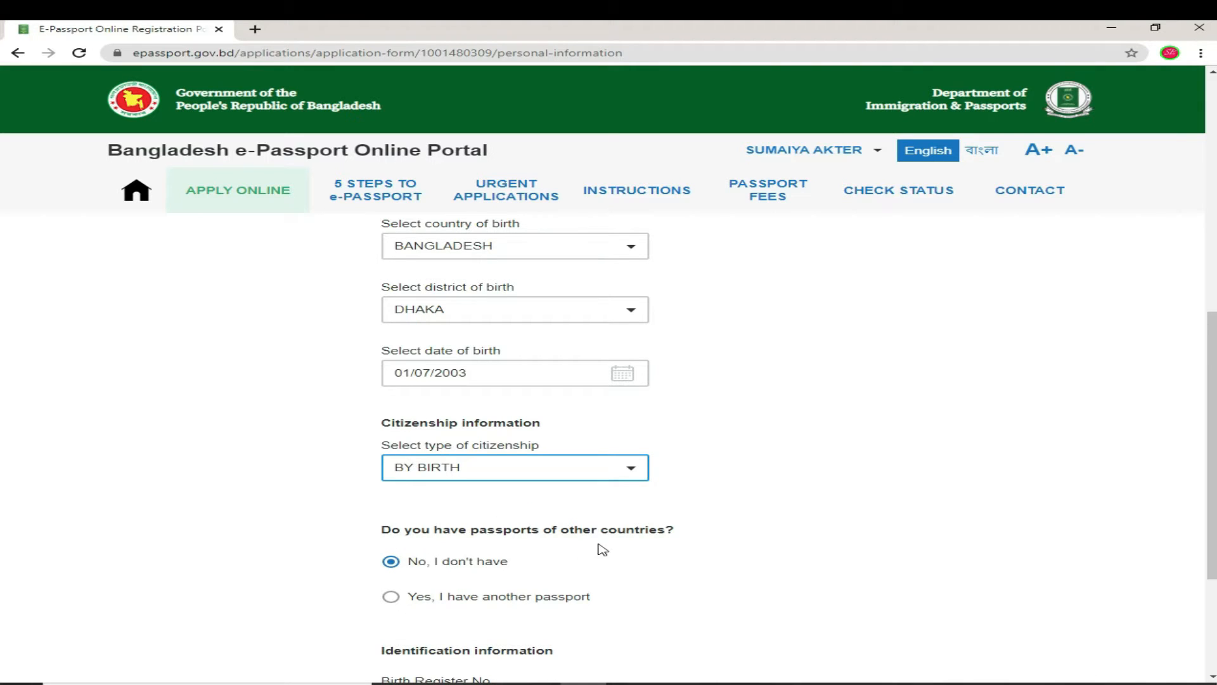
scroll(640, 545, down, 2)
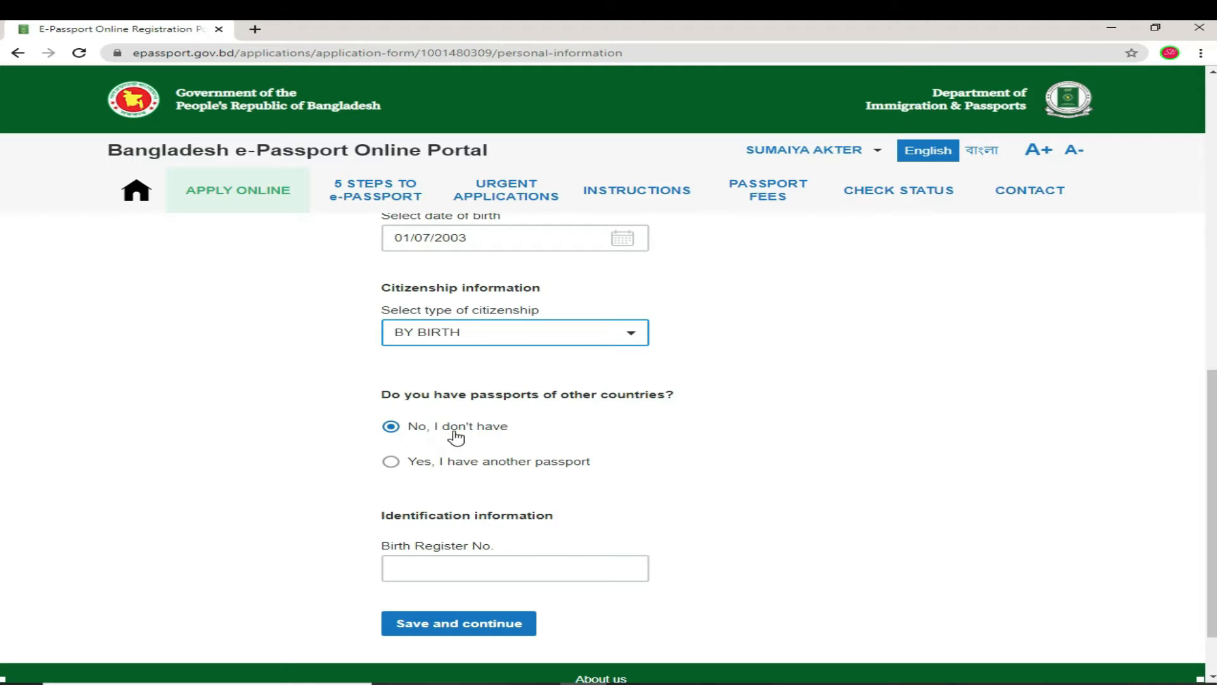
scroll(527, 558, down, 1)
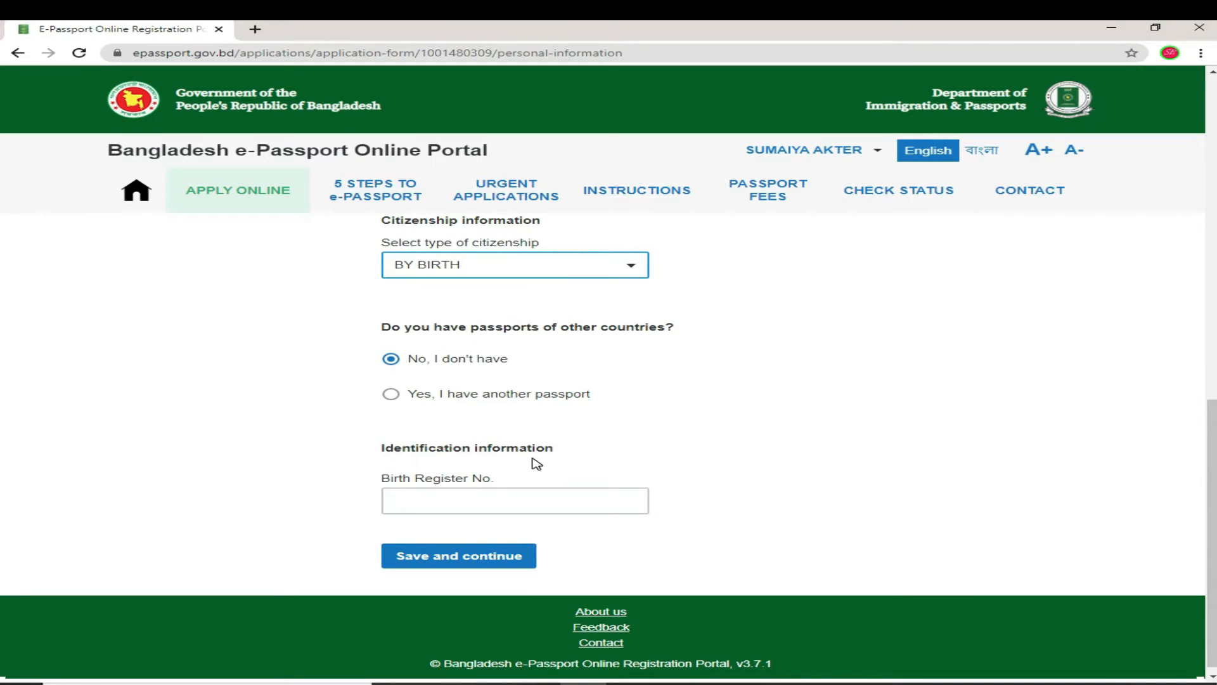
click(390, 491)
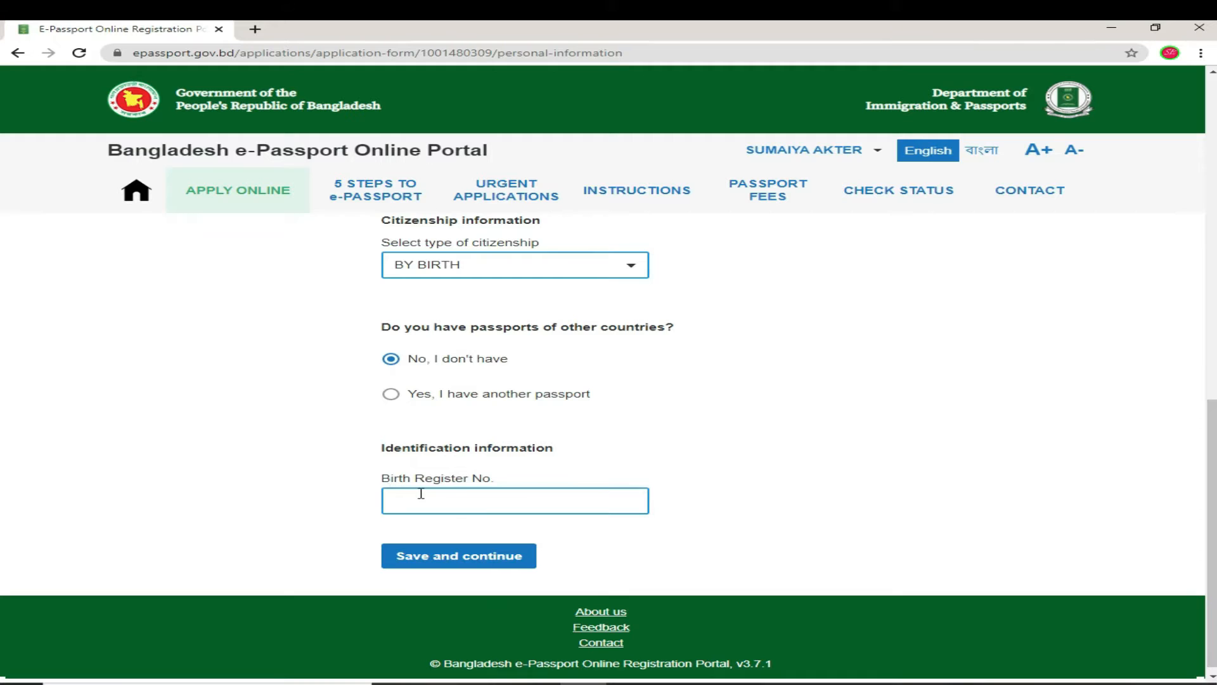
click(460, 497)
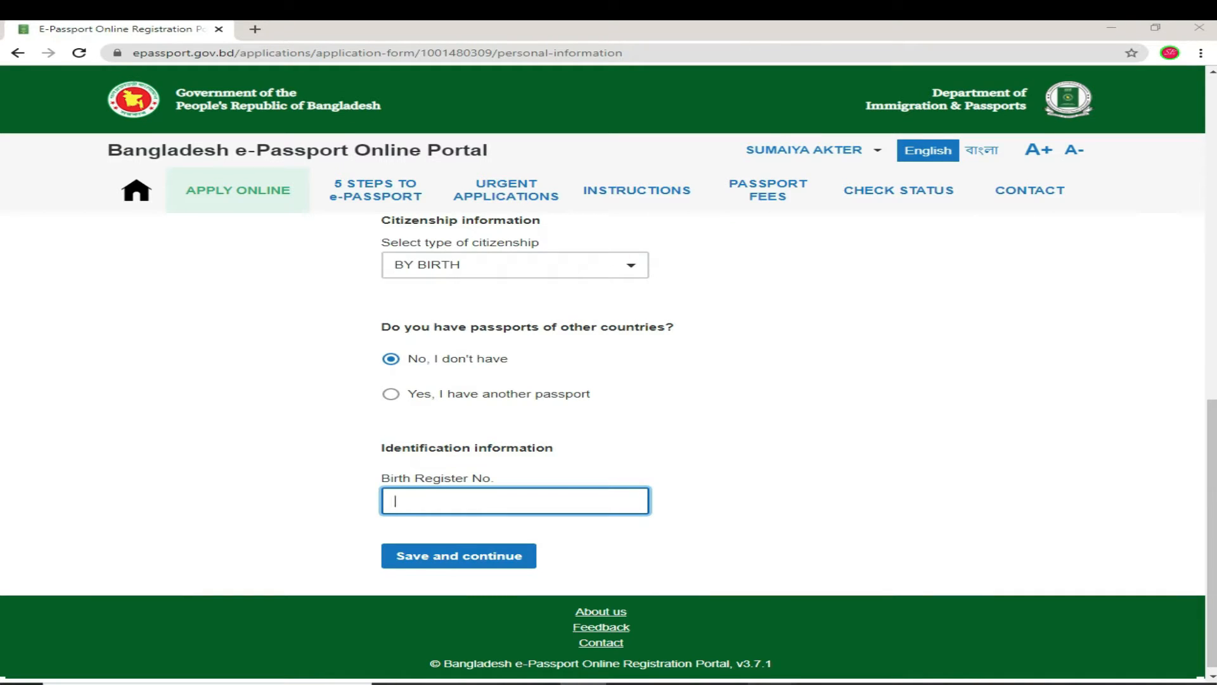
Step: Copy the birth registration number from Notepad into Birth Register No. and save personal information
key(alt+Tab)
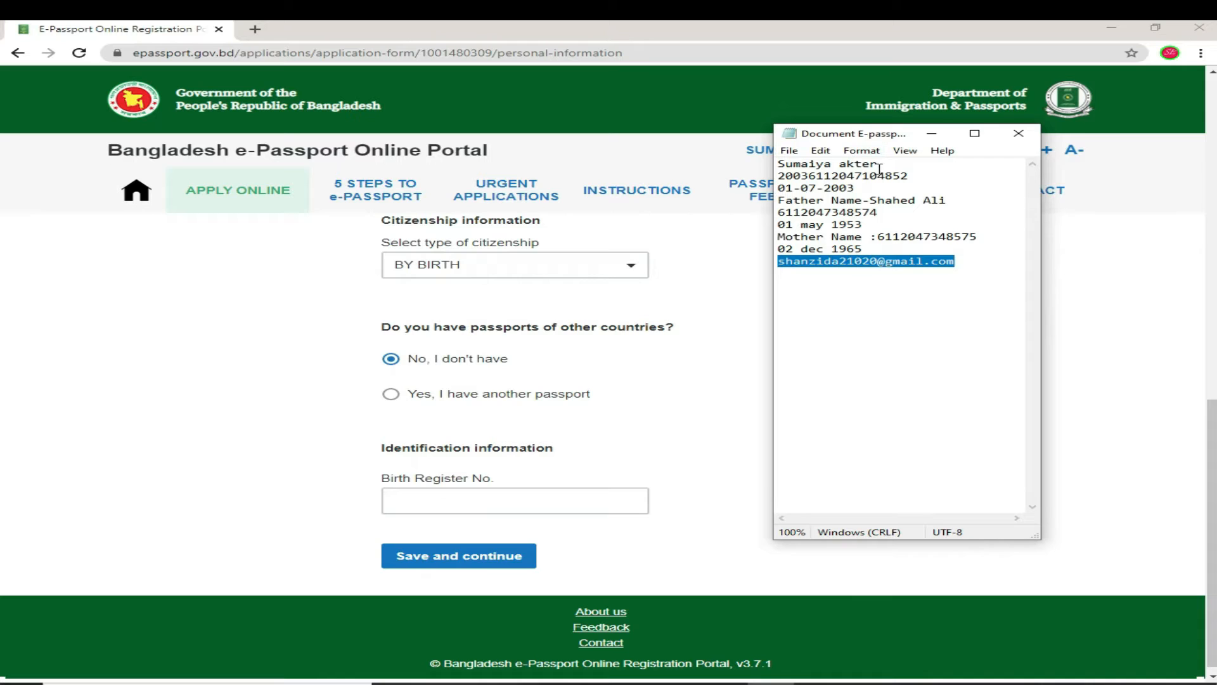
drag(913, 173, 776, 180)
key(ctrl+c)
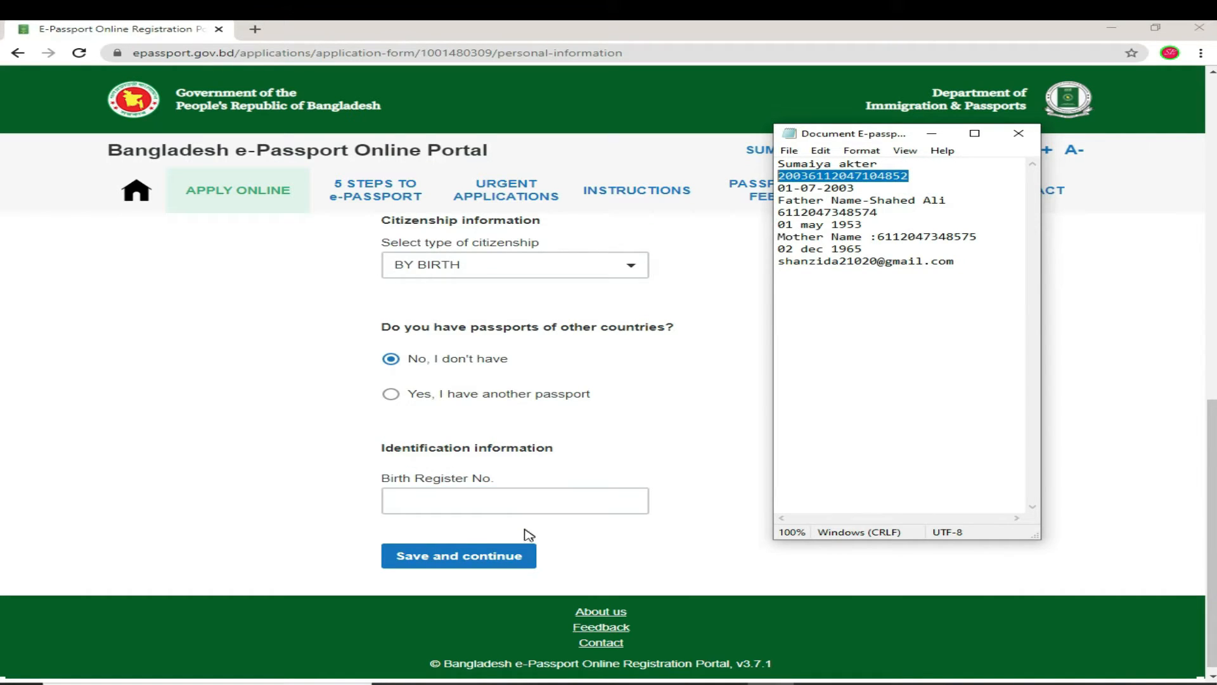
key(alt+Tab)
click(524, 497)
key(ctrl+v)
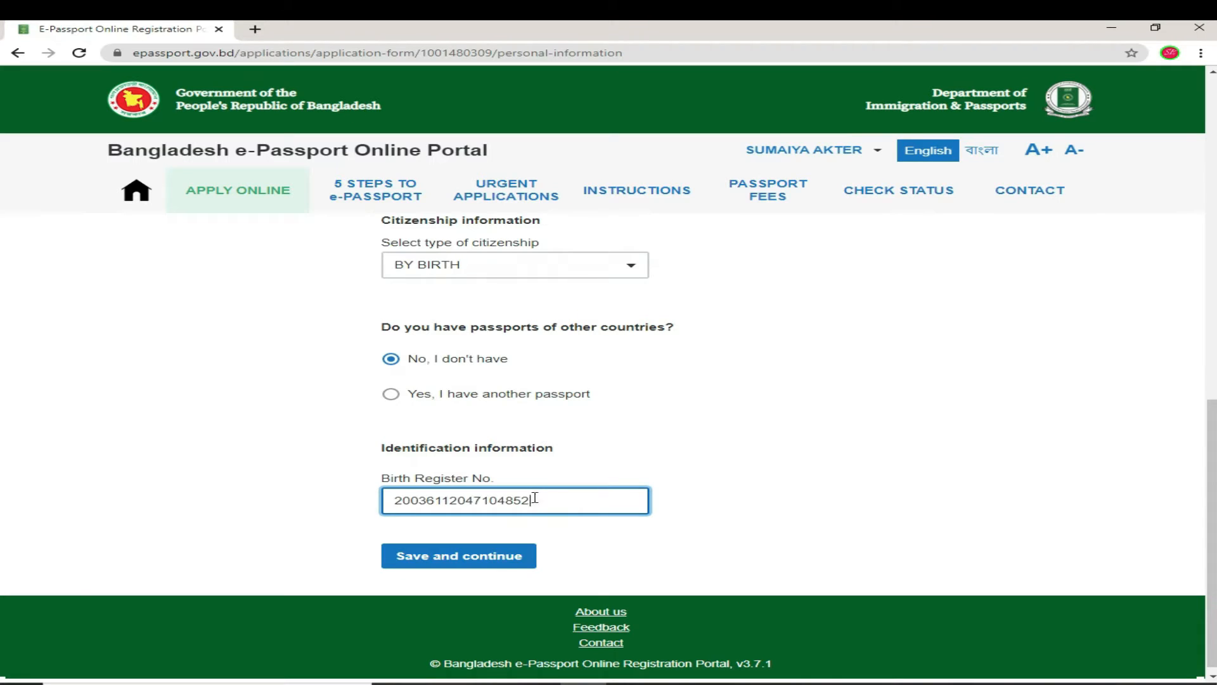
click(500, 562)
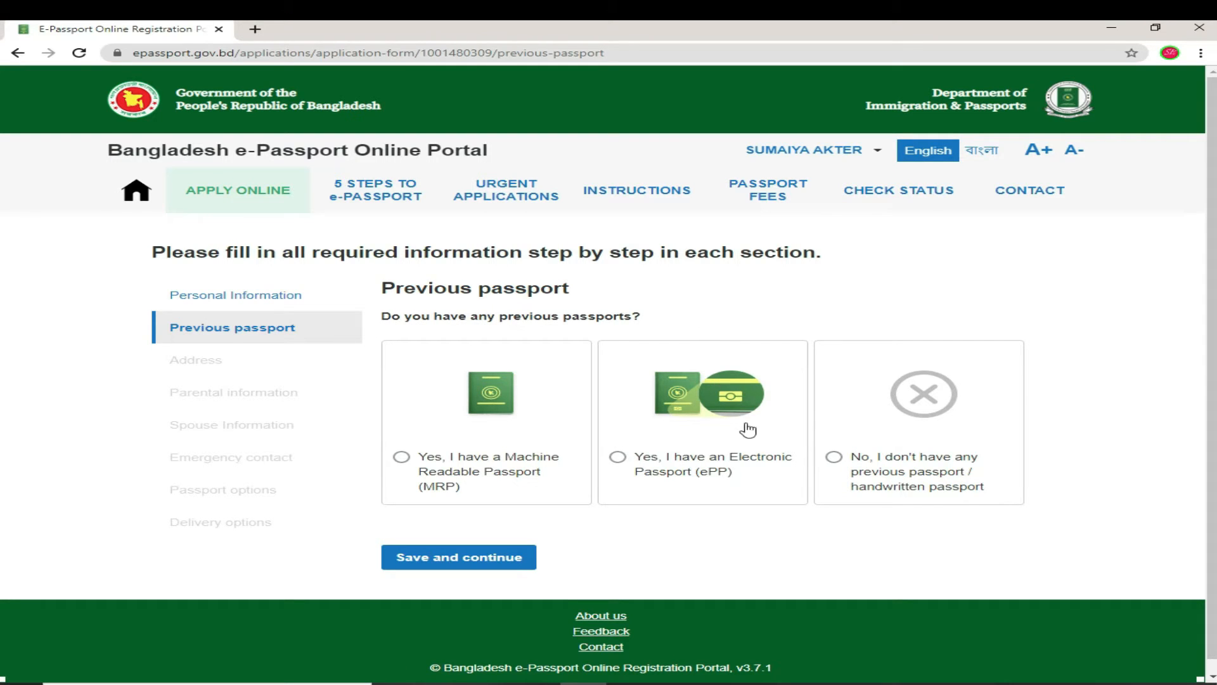
Step: Answer 'No, I don't have any previous passport' and save to reach the Address section
scroll(754, 453, down, 1)
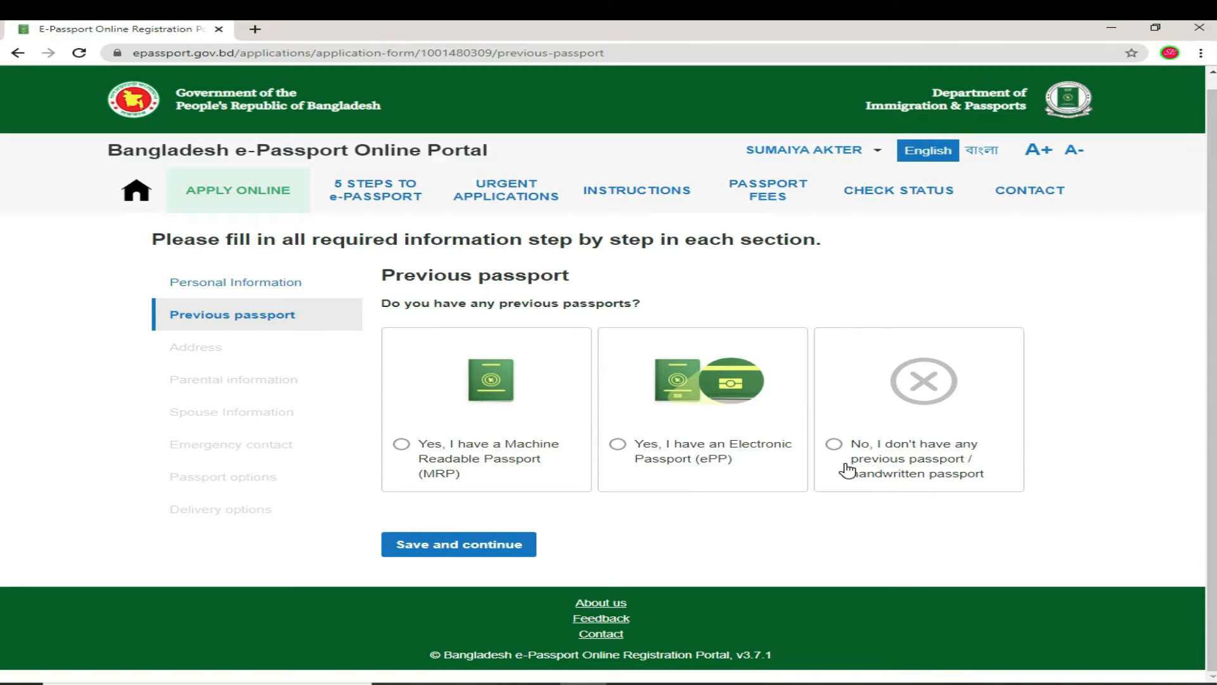
click(834, 443)
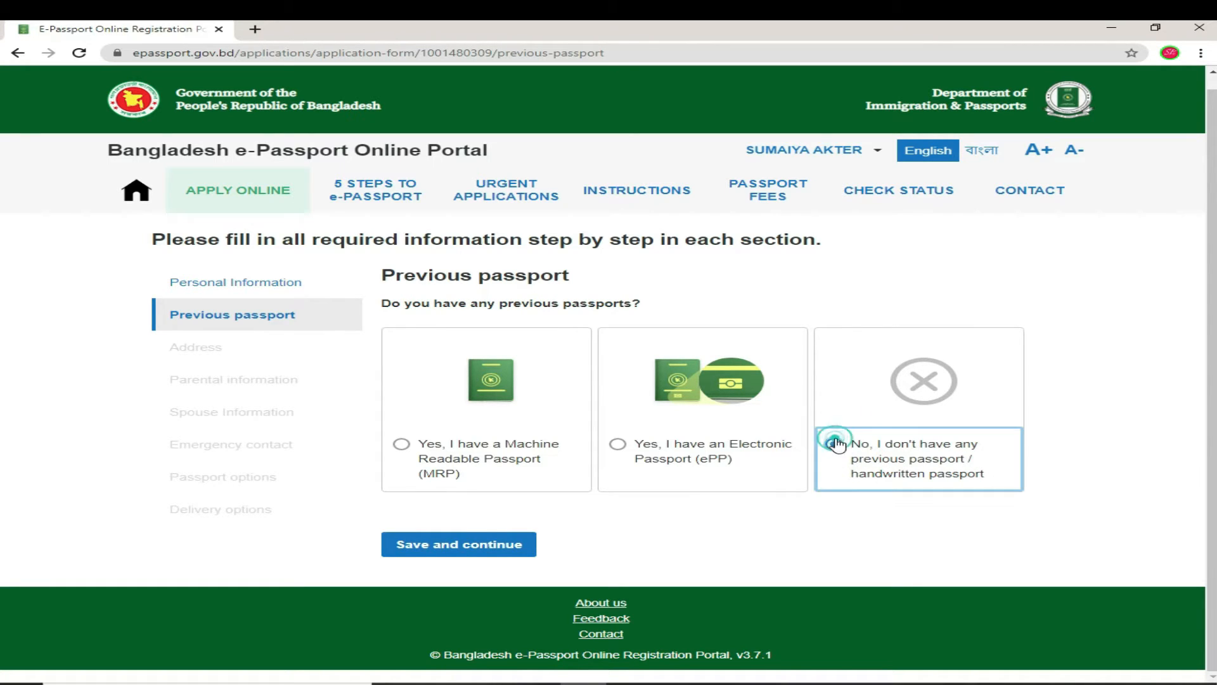
click(441, 553)
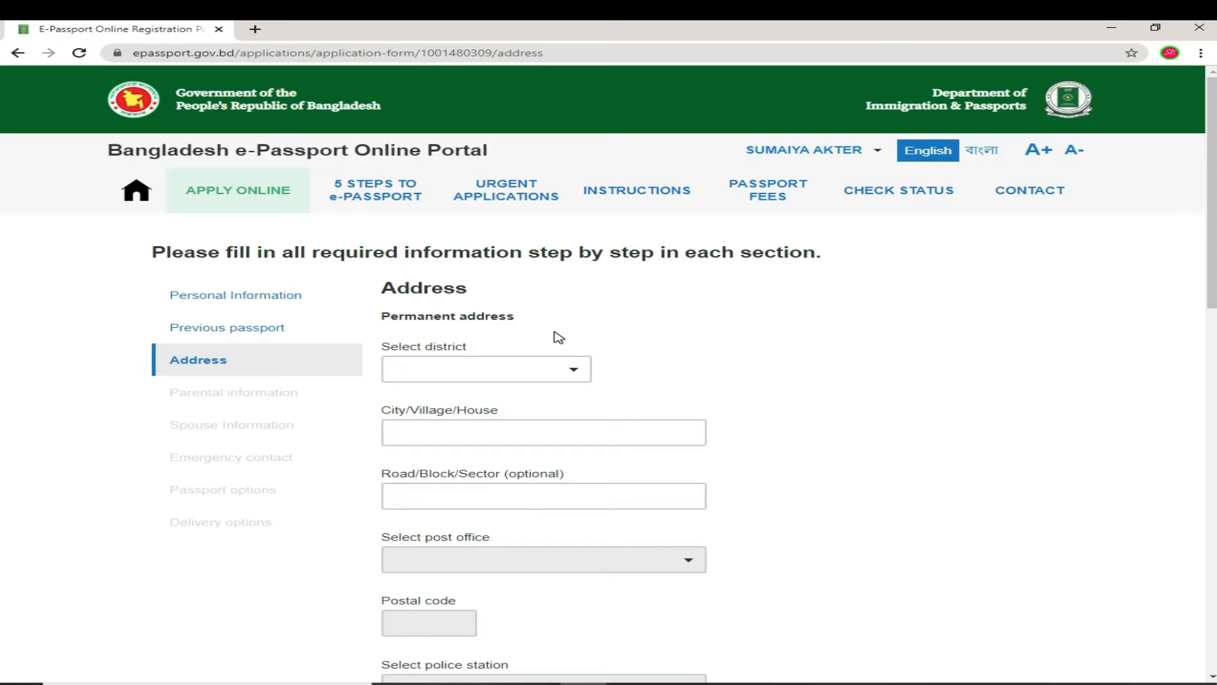
Step: Choose DHAKA as the permanent address district
click(574, 370)
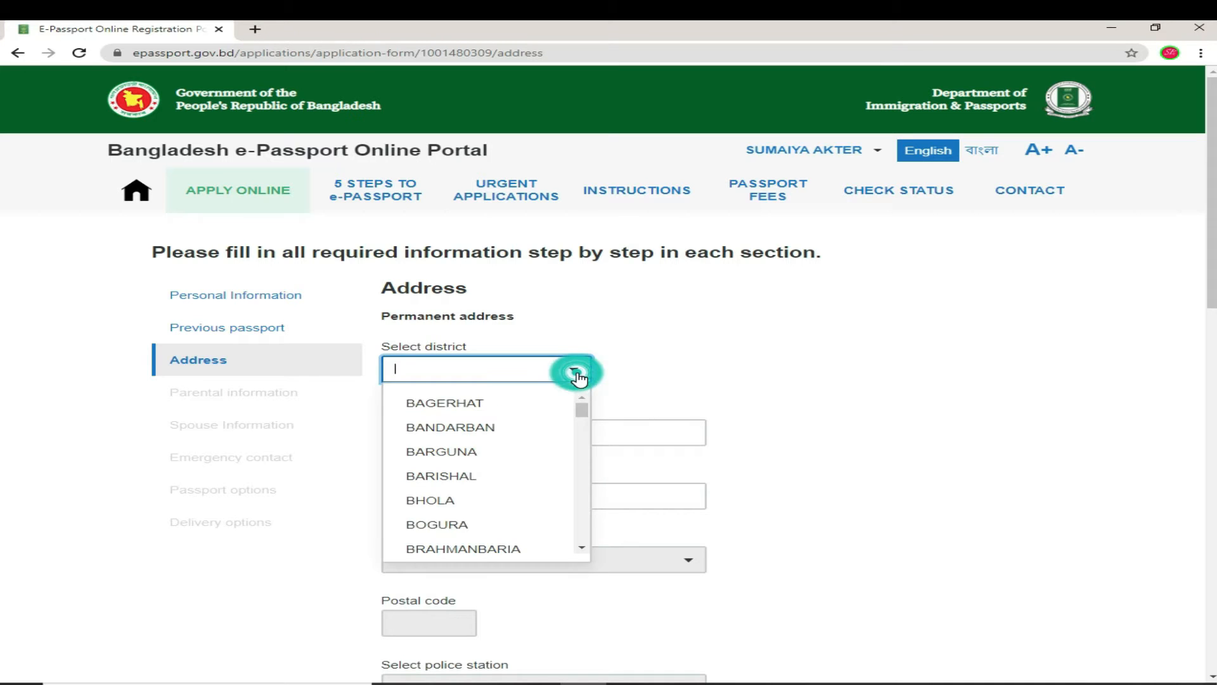
scroll(546, 498, down, 3)
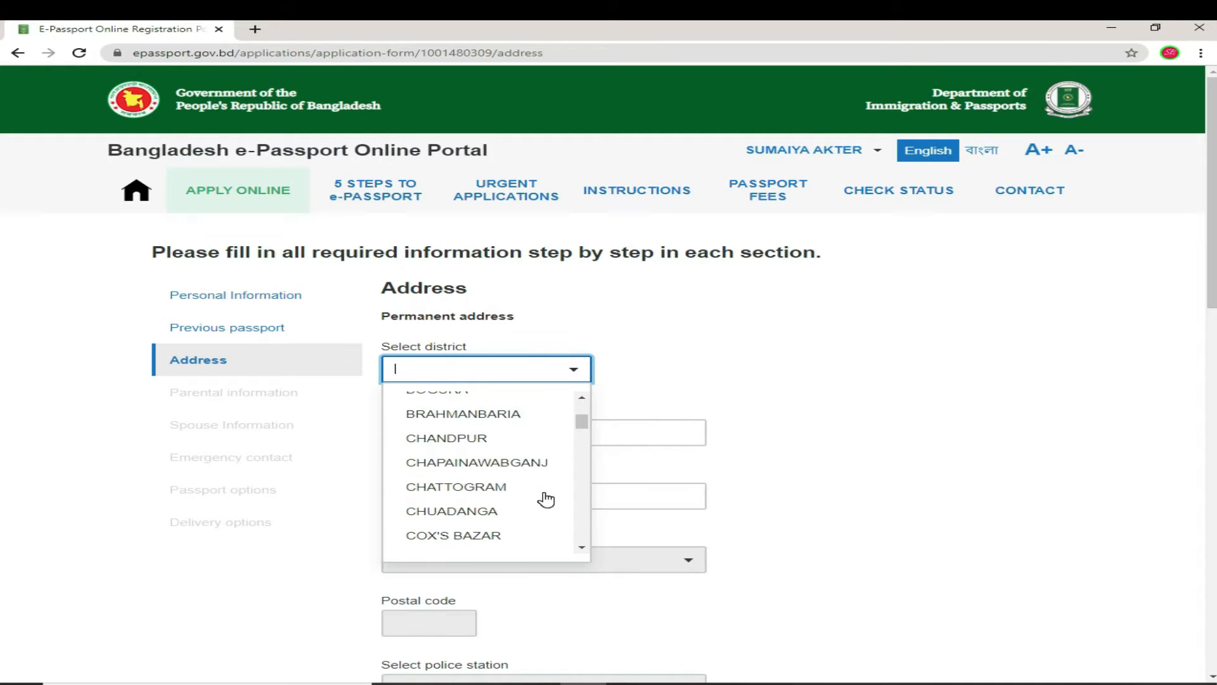
scroll(544, 497, down, 3)
click(451, 453)
Step: Fill in the City/Village/House and Road/Block/Sector address lines
click(516, 427)
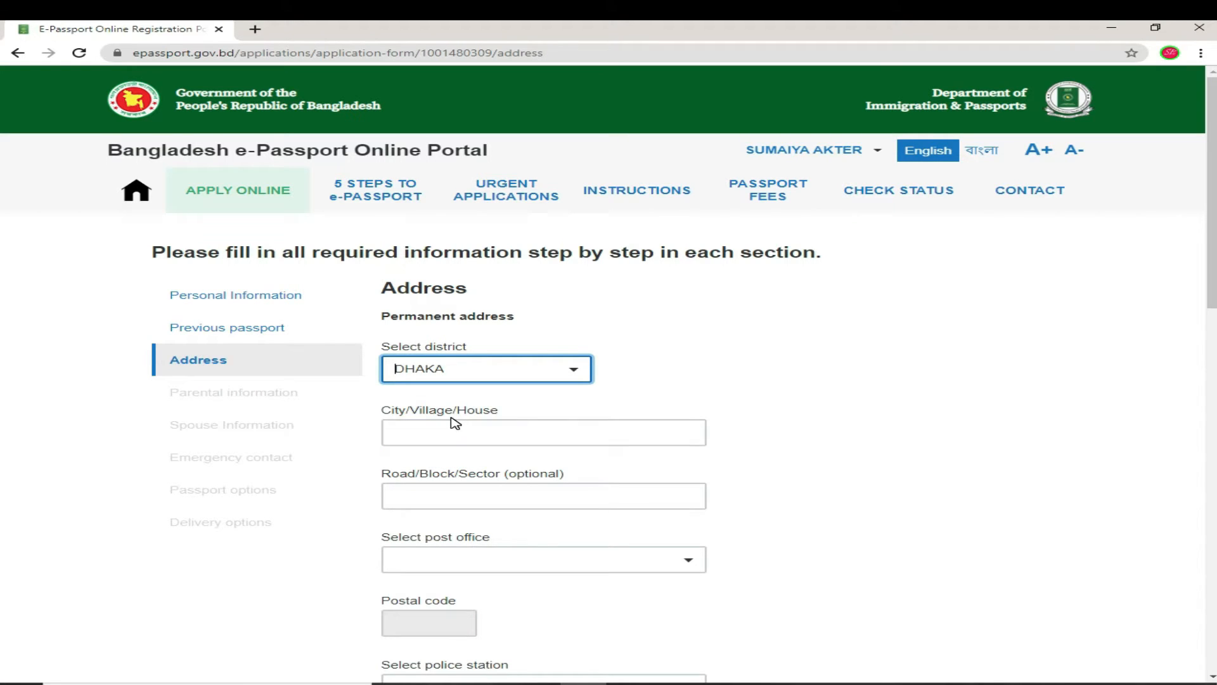
click(527, 426)
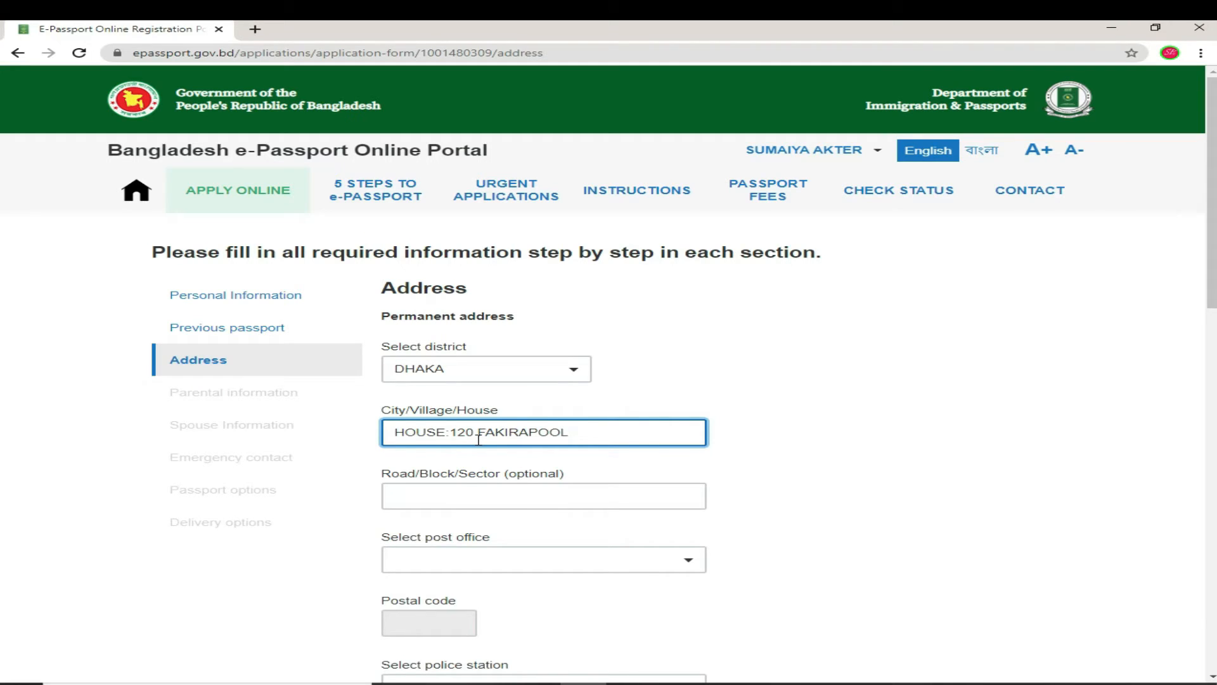
click(455, 486)
click(507, 488)
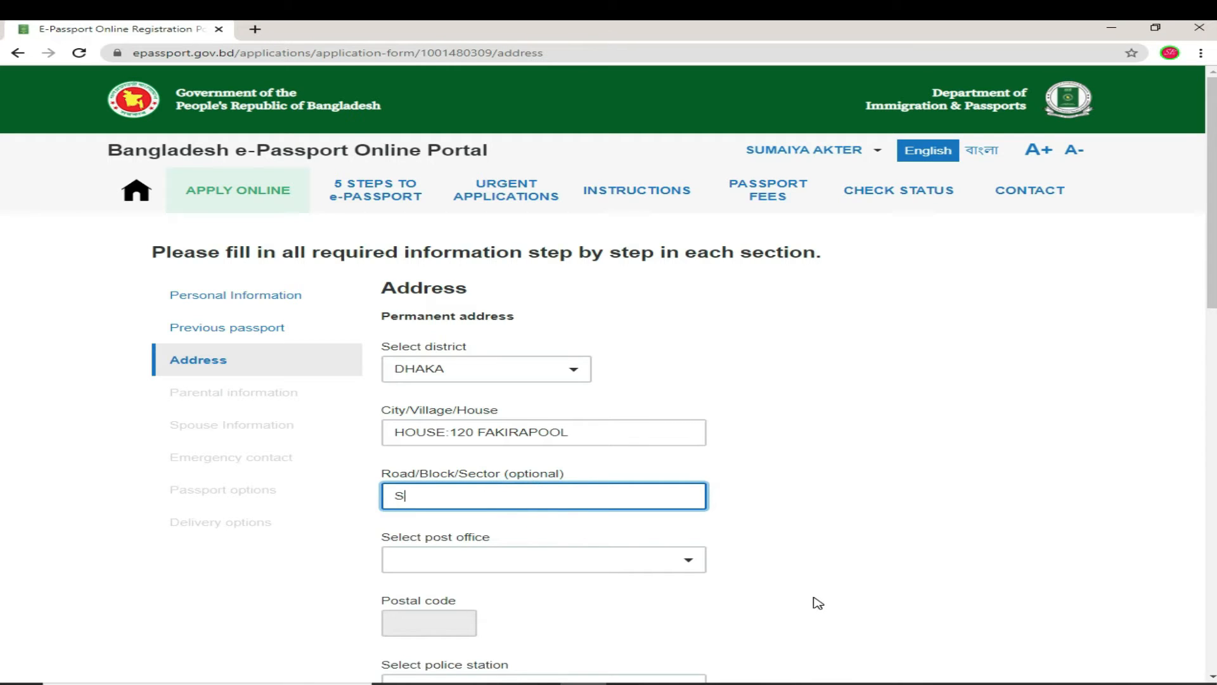
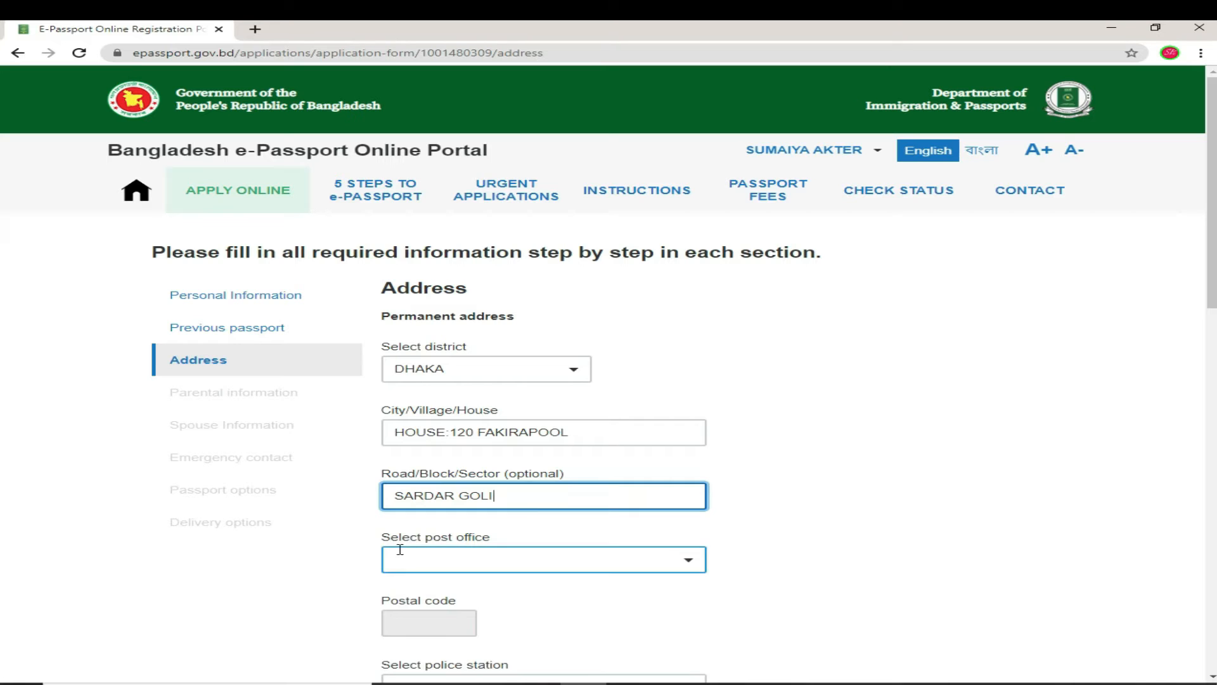
Step: Select DHAKA GPO - 1000 as the post office, auto-filling postal code 1000
click(689, 560)
scroll(581, 515, down, 1)
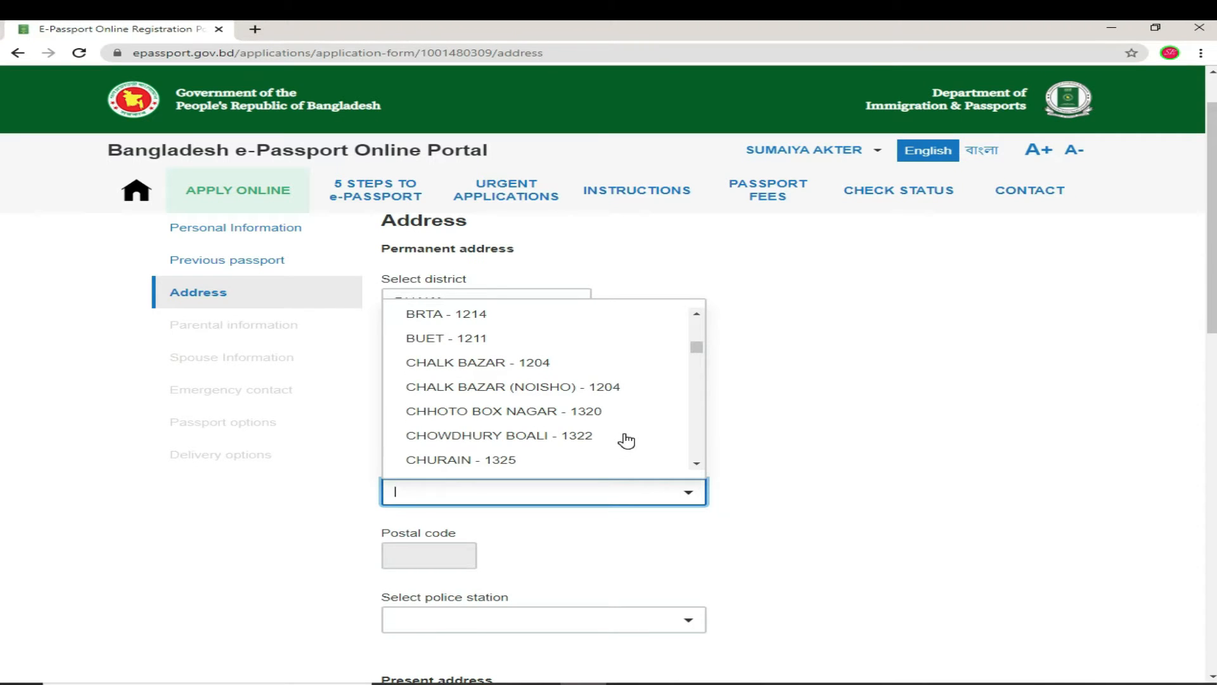
text(00)
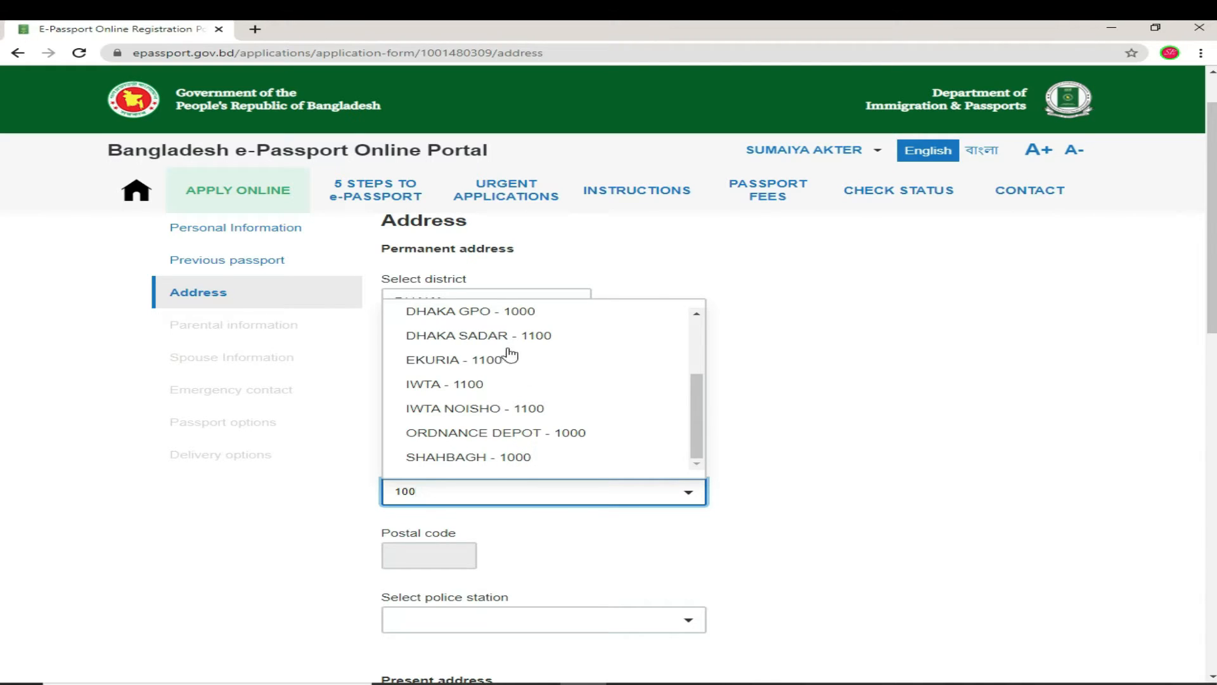
click(485, 312)
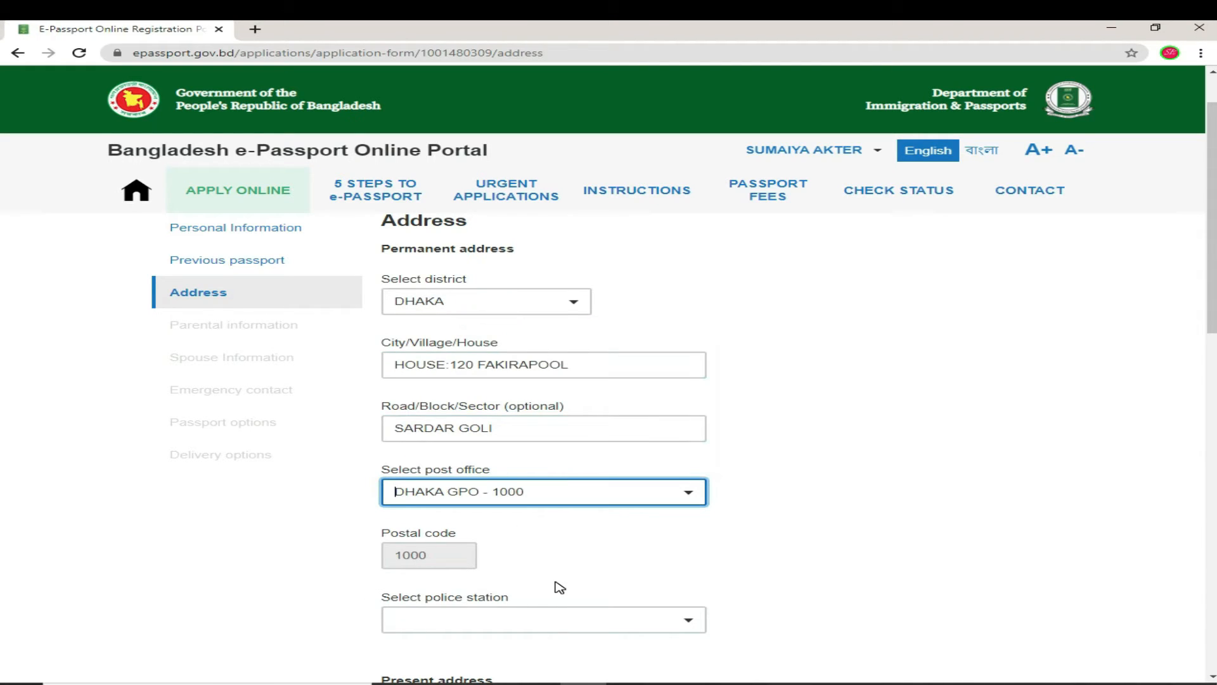
Step: Set the permanent address police station to MOTIJHEEL
scroll(557, 584, down, 2)
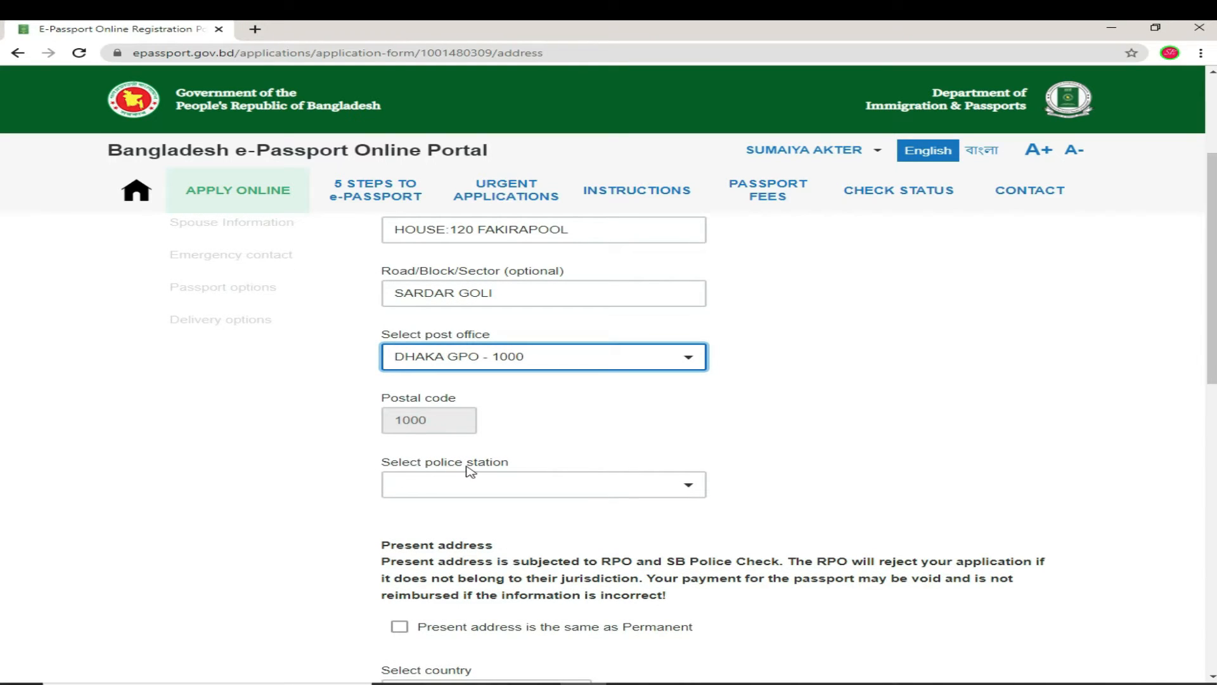
click(696, 480)
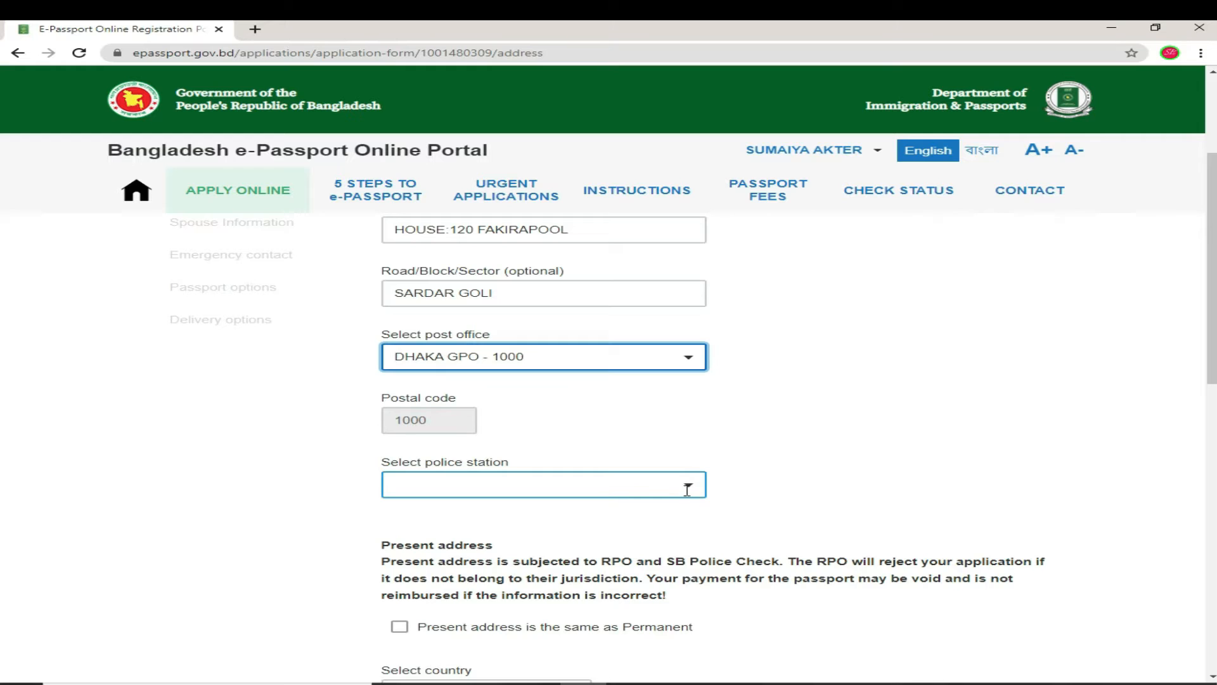
click(694, 484)
scroll(452, 627, down, 3)
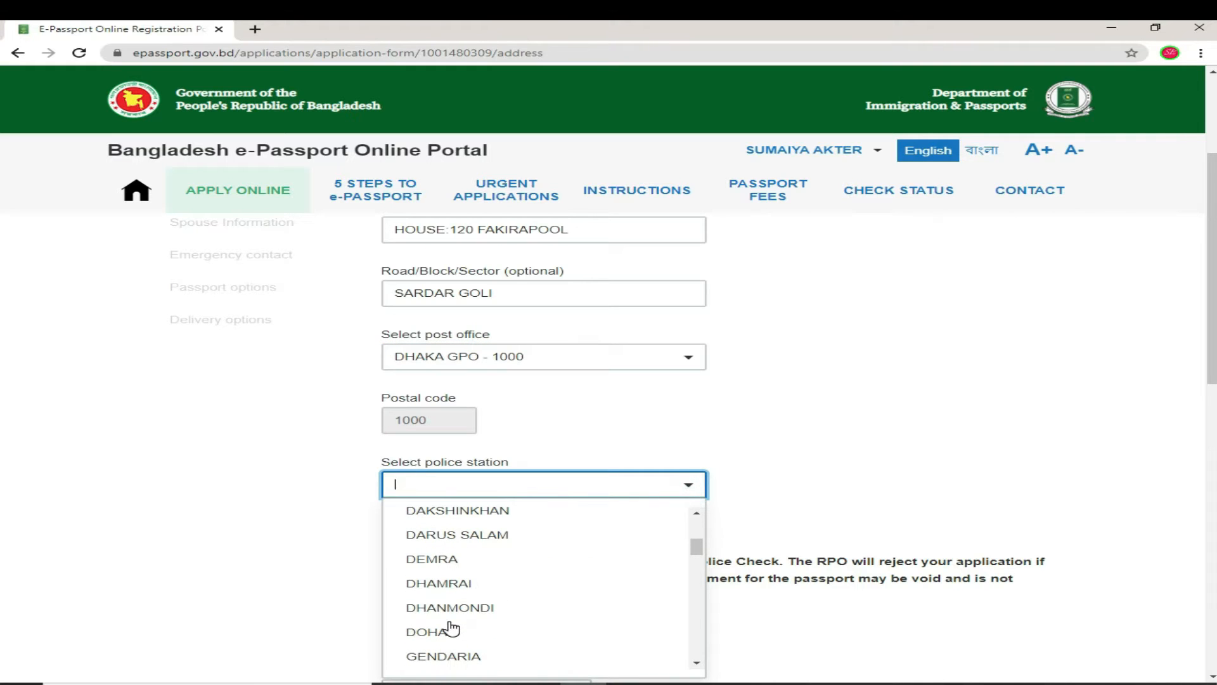
text(M)
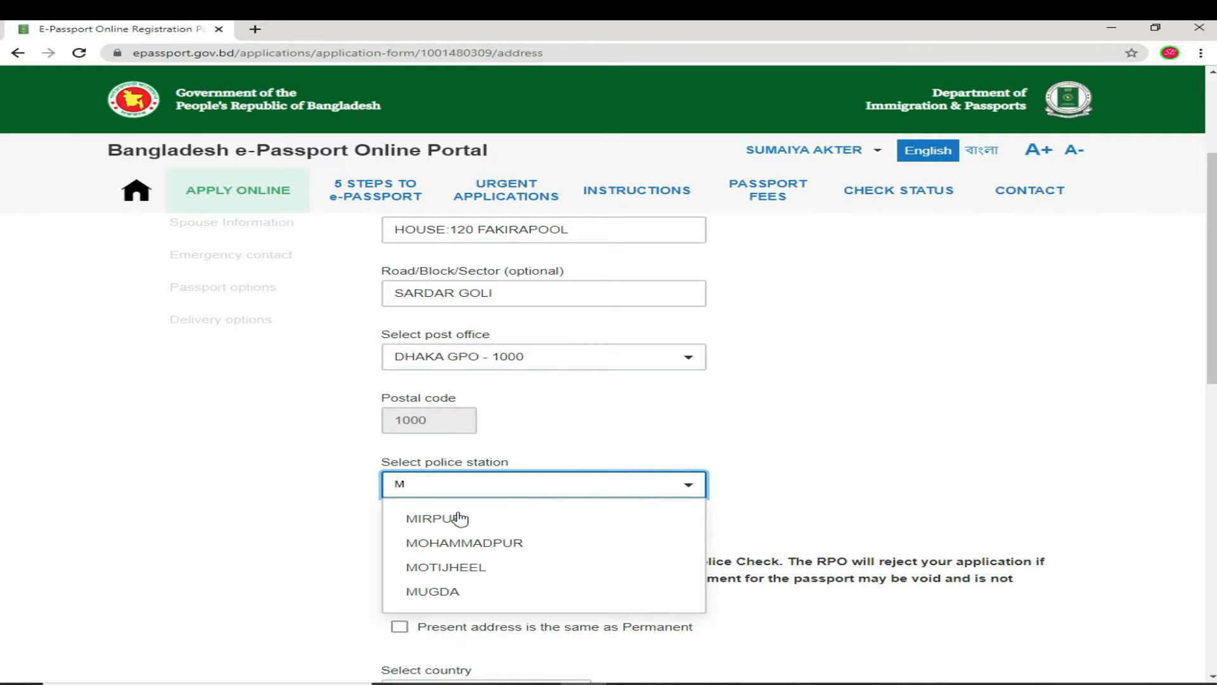
click(460, 572)
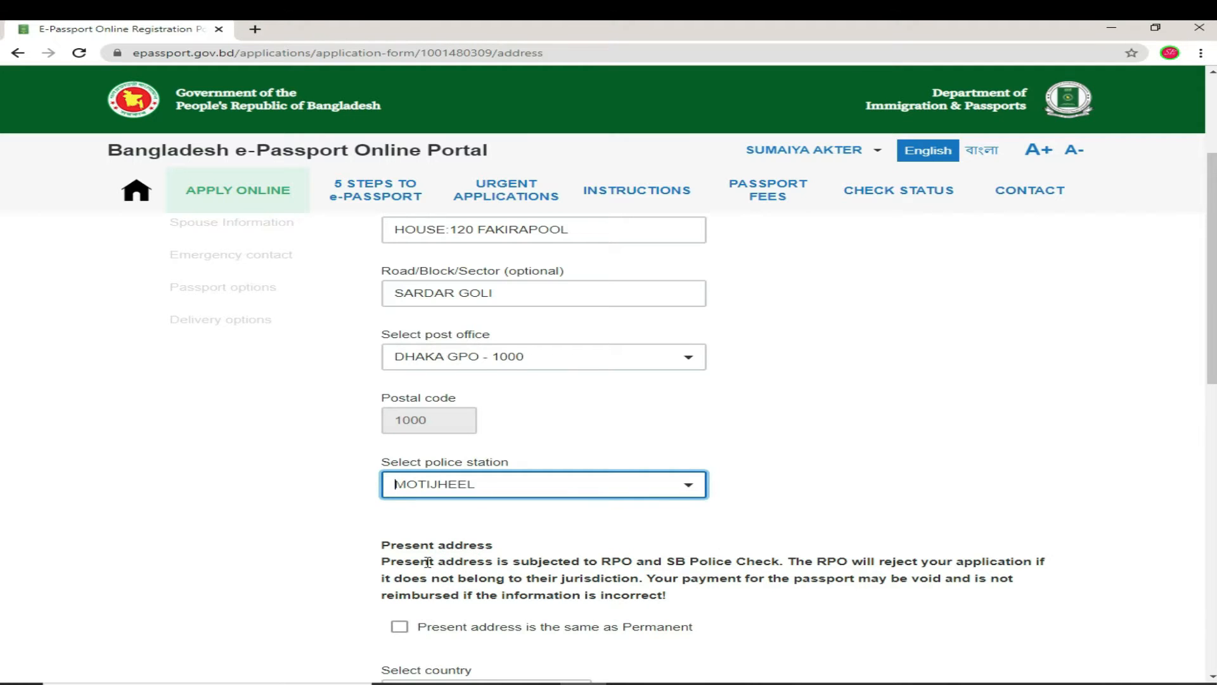
Step: Mark the present address as the same as the permanent address
scroll(506, 560, down, 1)
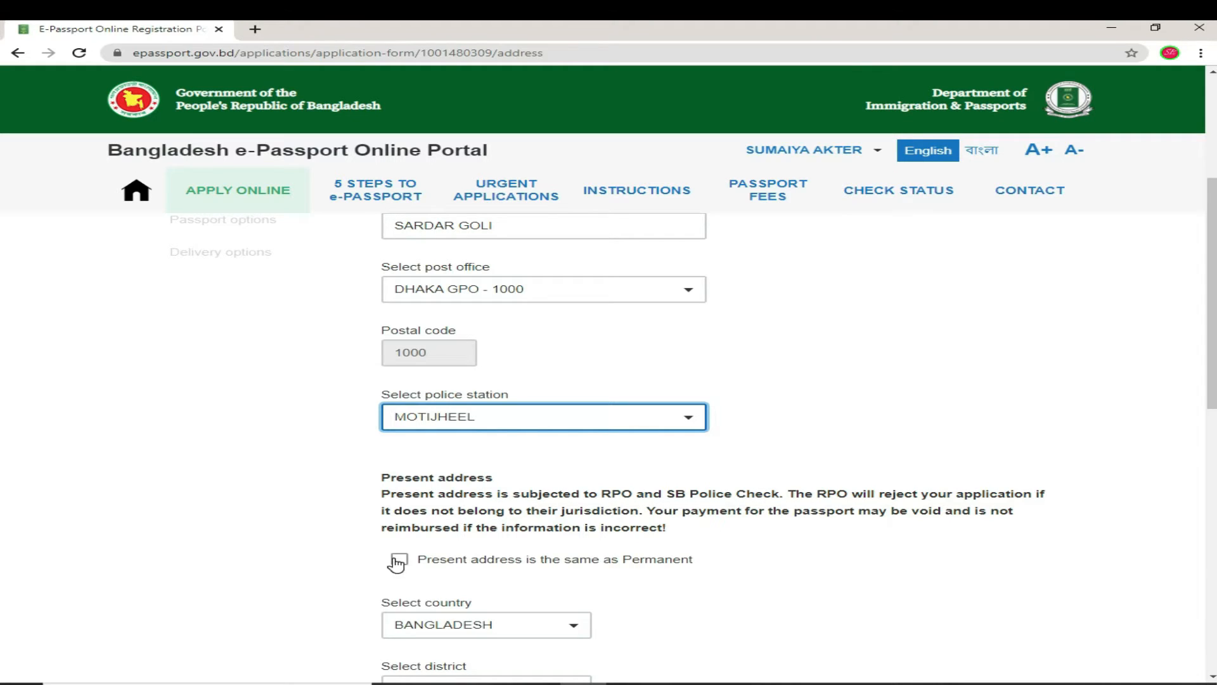
scroll(716, 554, down, 2)
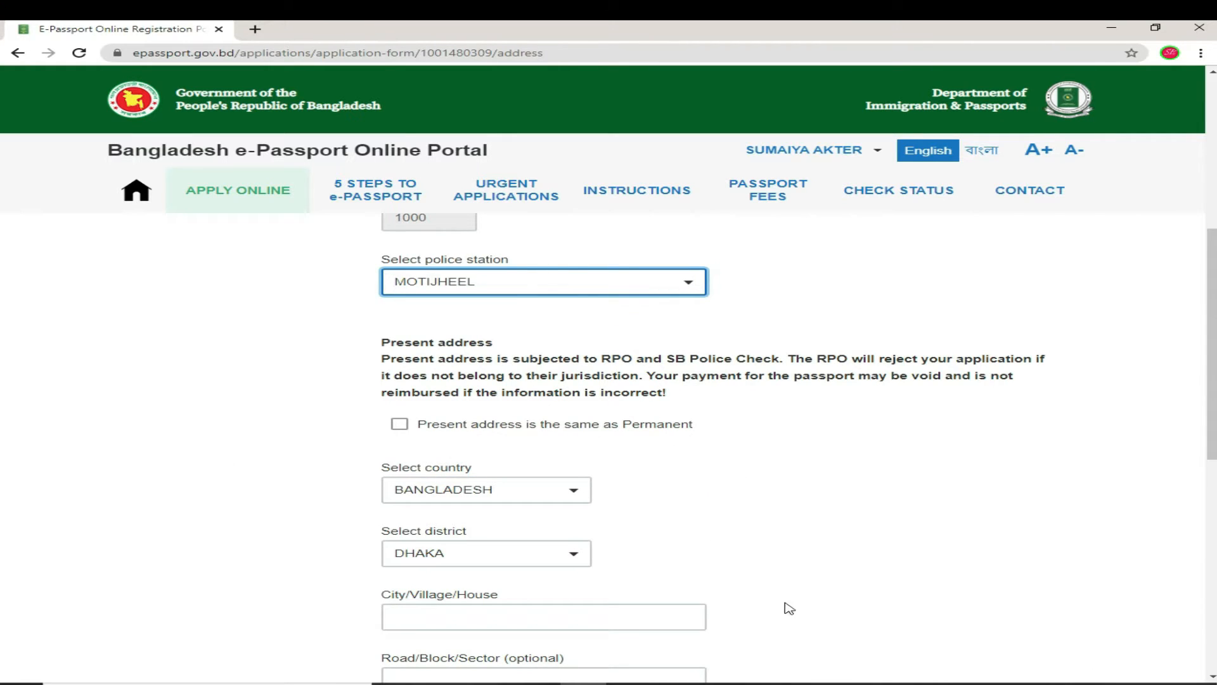
click(400, 428)
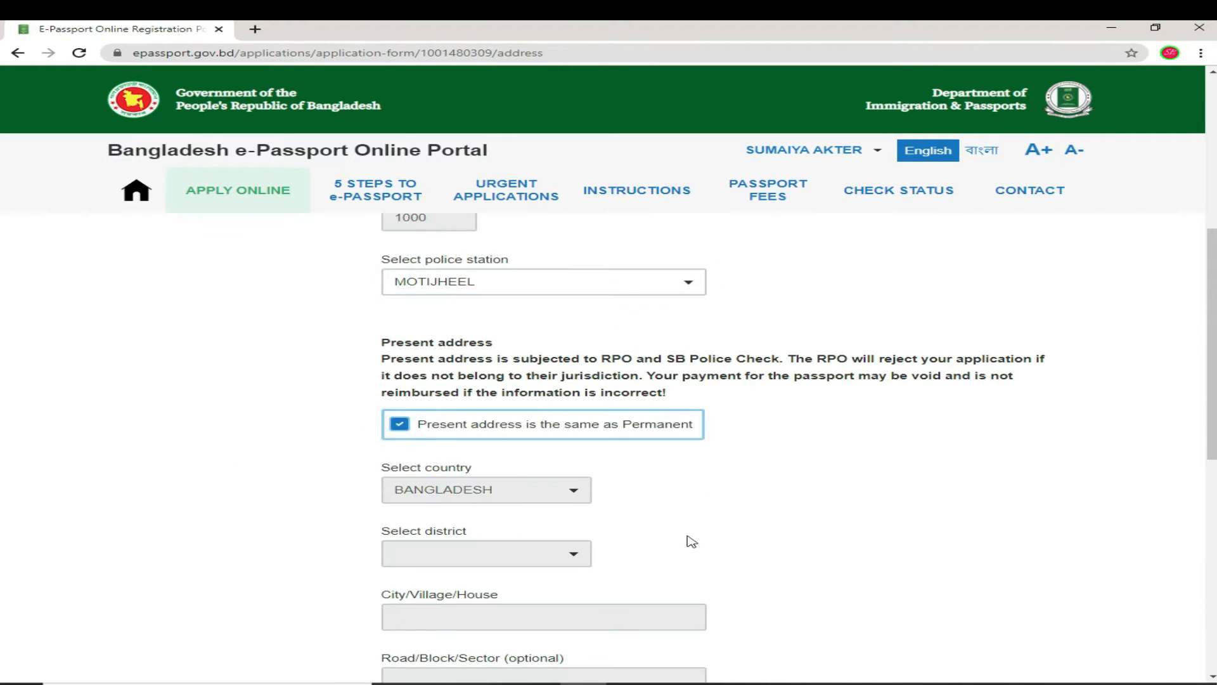
scroll(706, 549, down, 7)
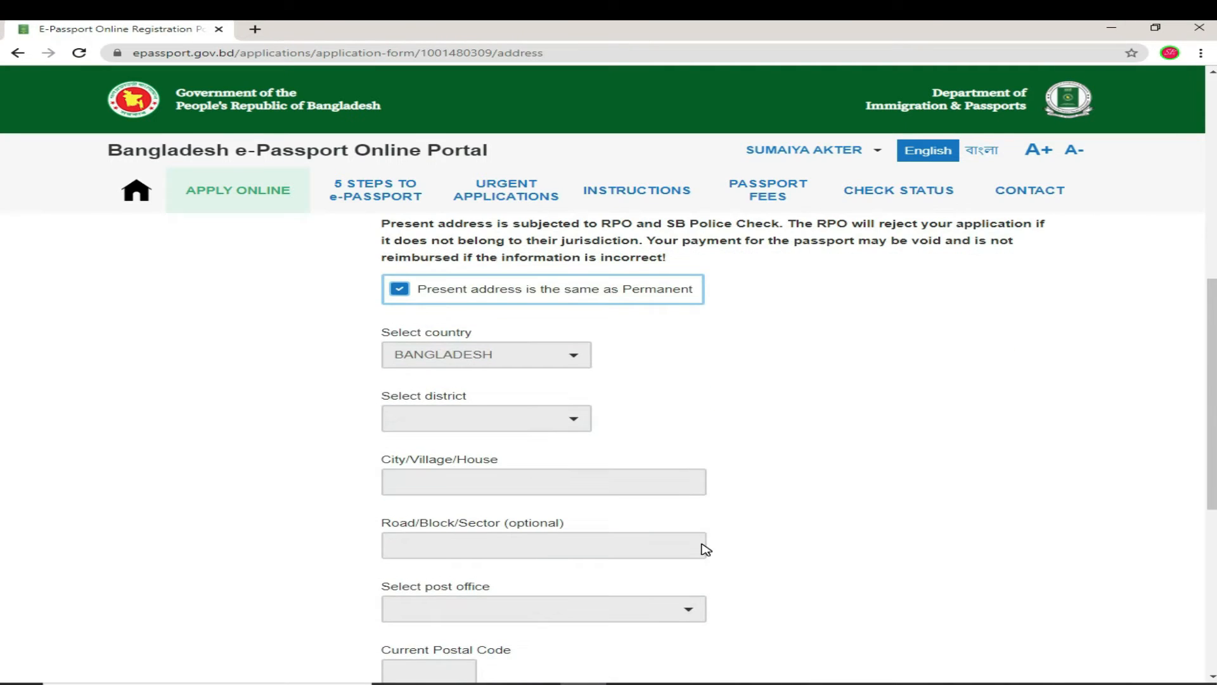
scroll(706, 549, down, 2)
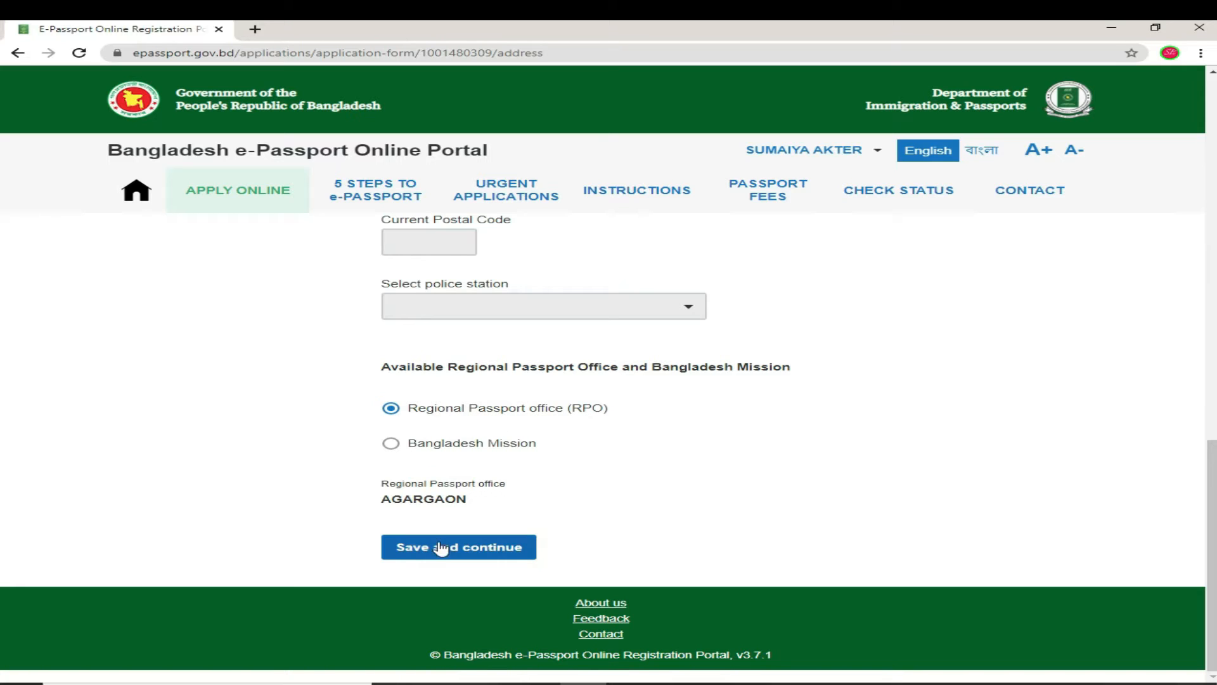
Step: Save the address, then enter the father's name with profession BUSINESS
click(462, 551)
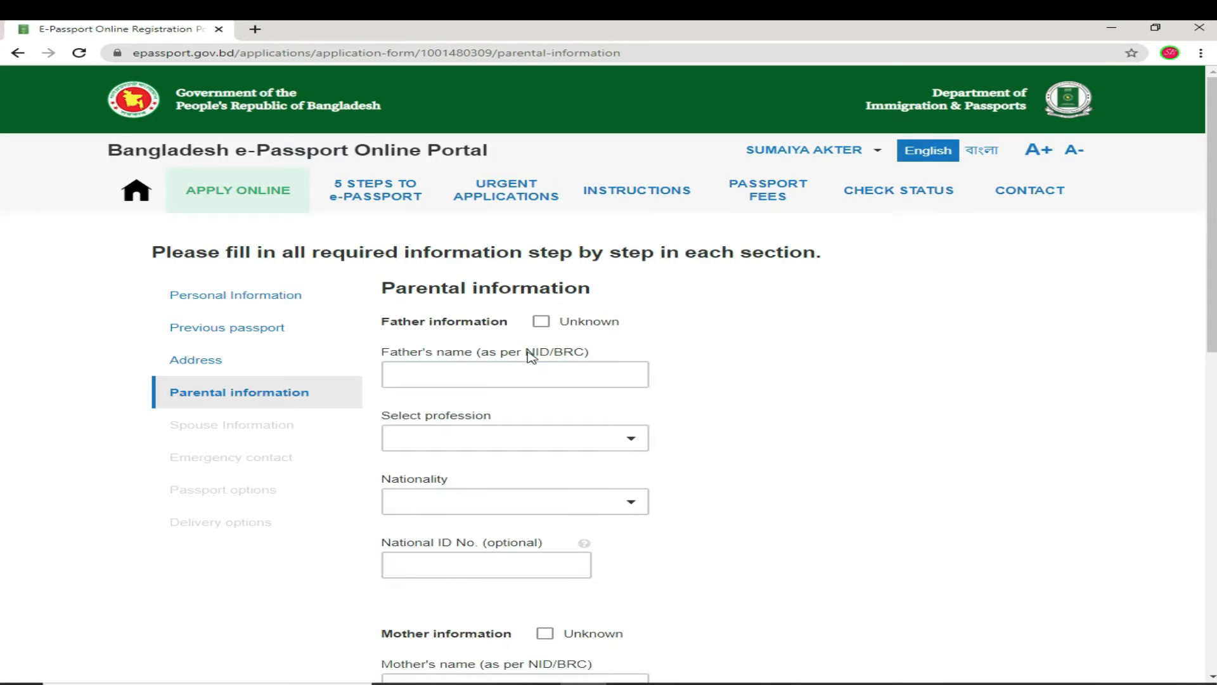
click(511, 375)
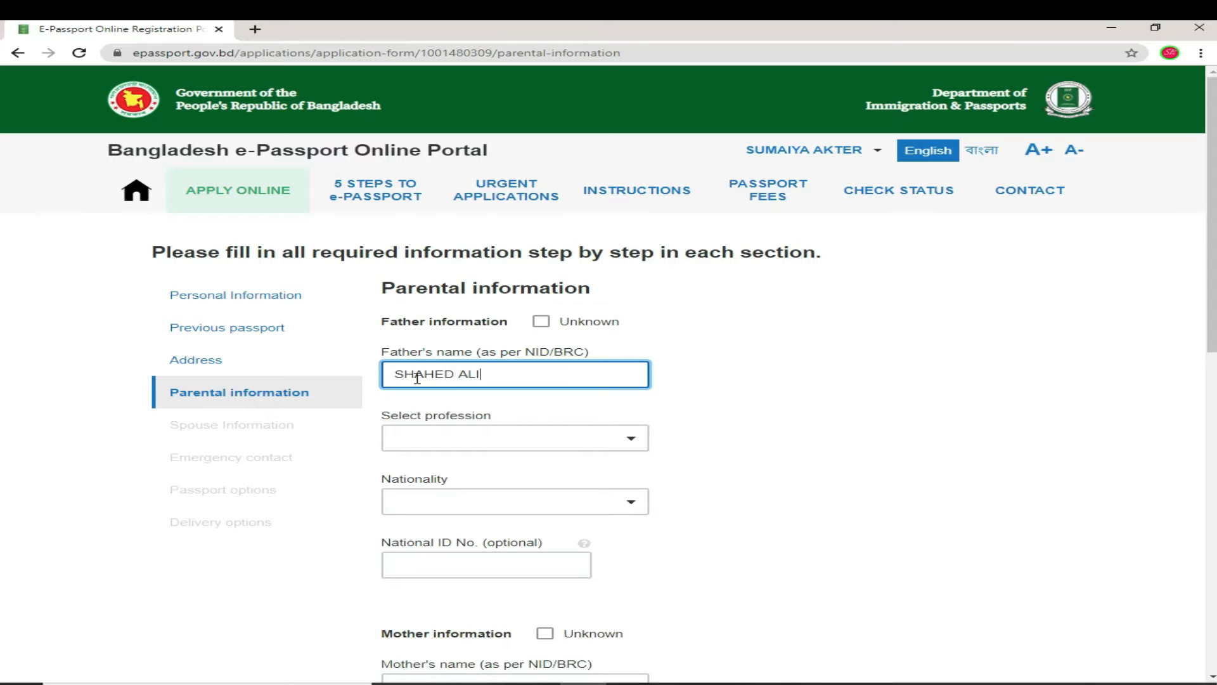
click(630, 439)
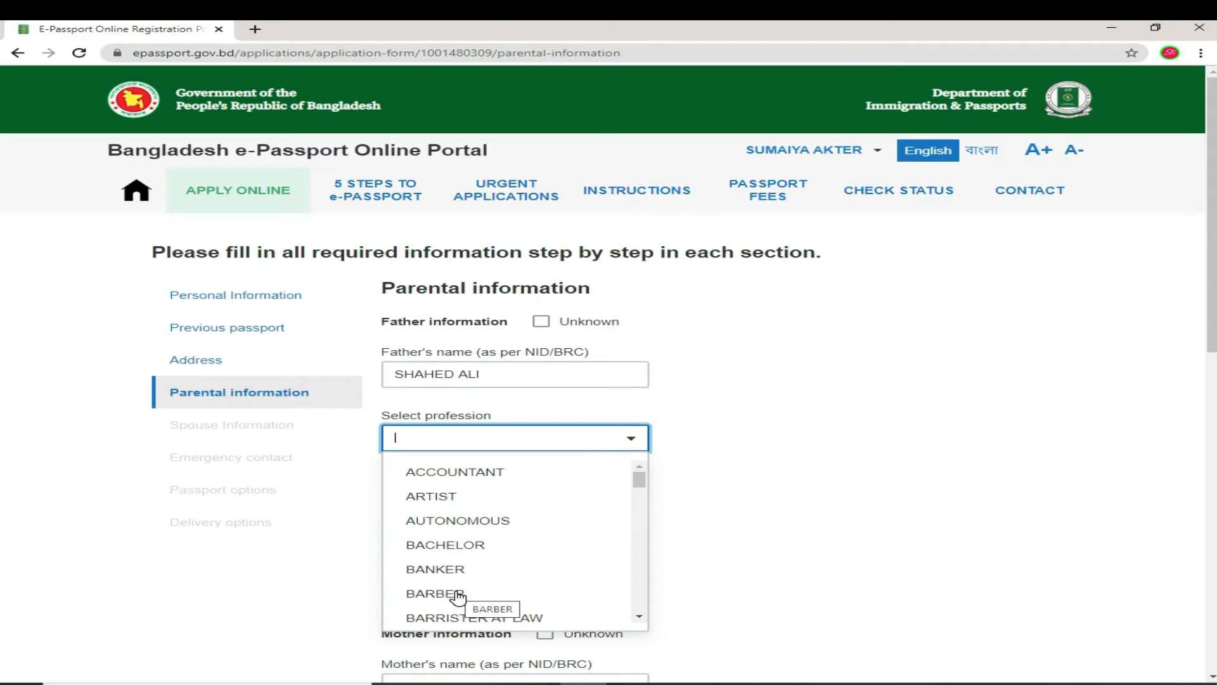
text(b)
click(448, 616)
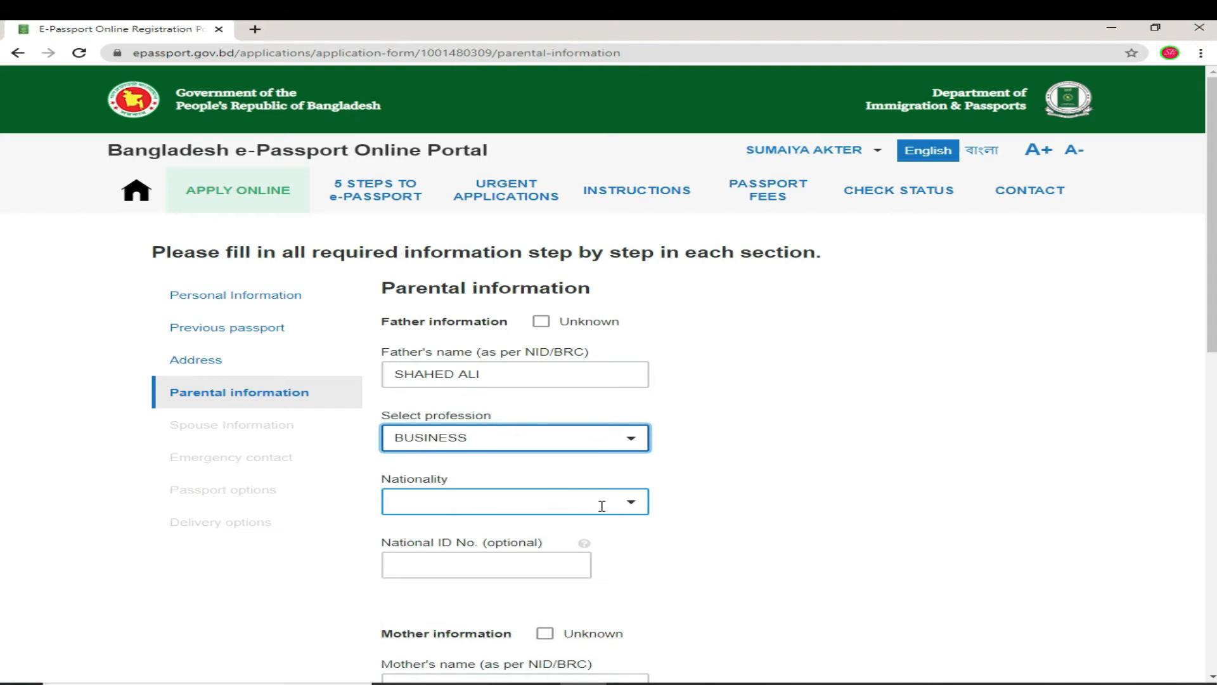
Step: Set the father's nationality to BANGLADESHI and move on to the mother's name
click(632, 504)
scroll(507, 393, down, 2)
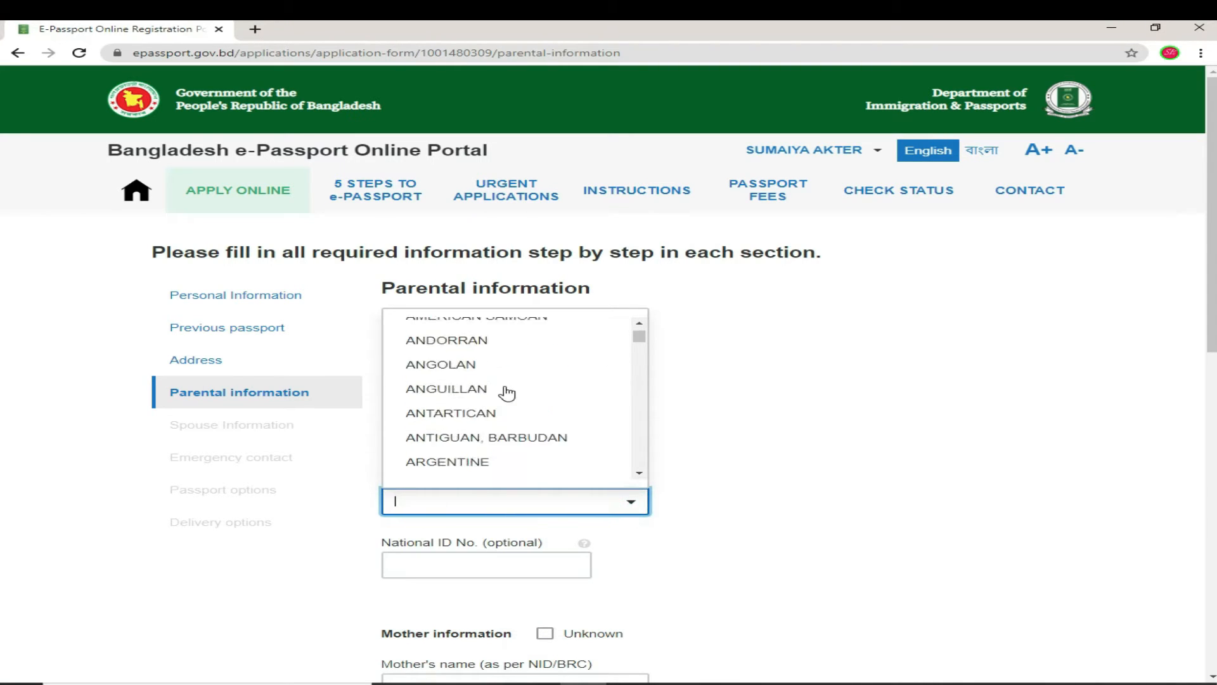
scroll(507, 393, down, 2)
text(B)
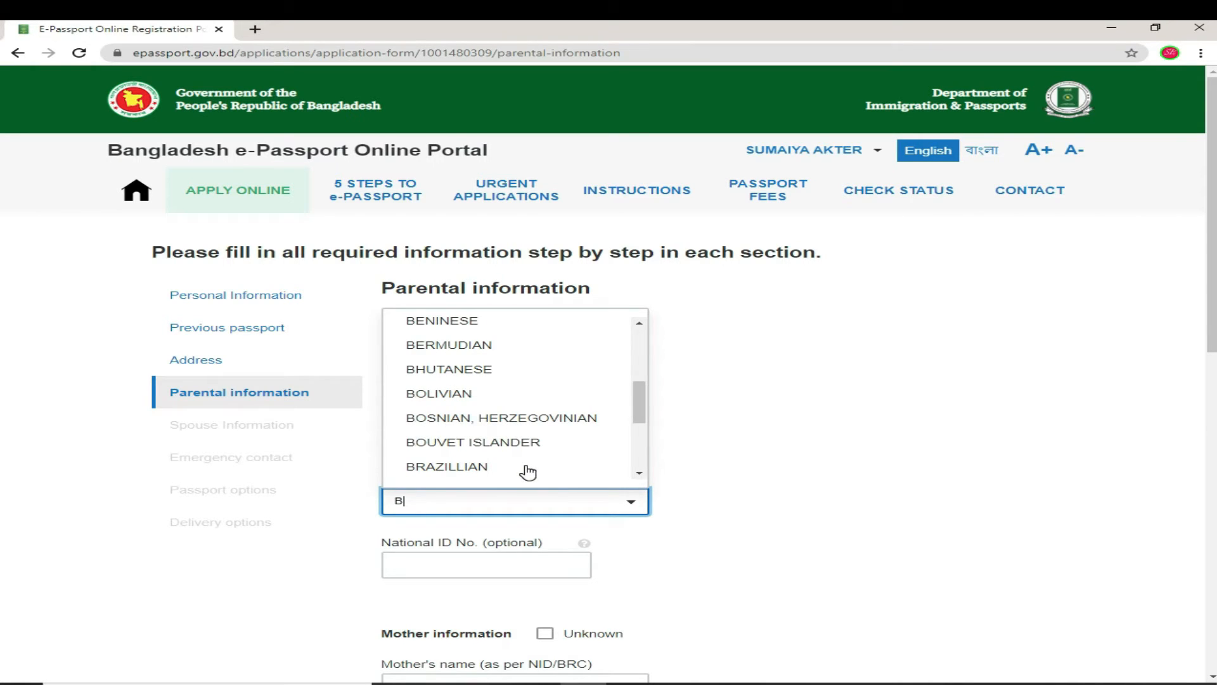
text(AN)
click(475, 462)
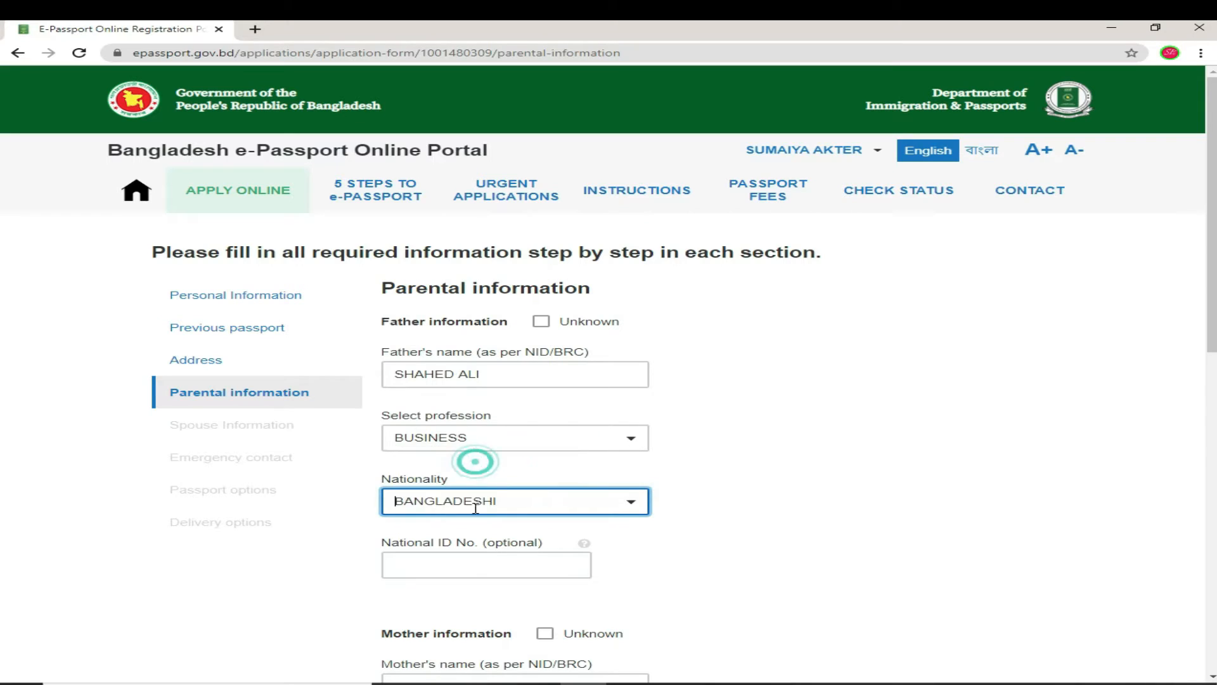
scroll(473, 562, down, 2)
click(407, 420)
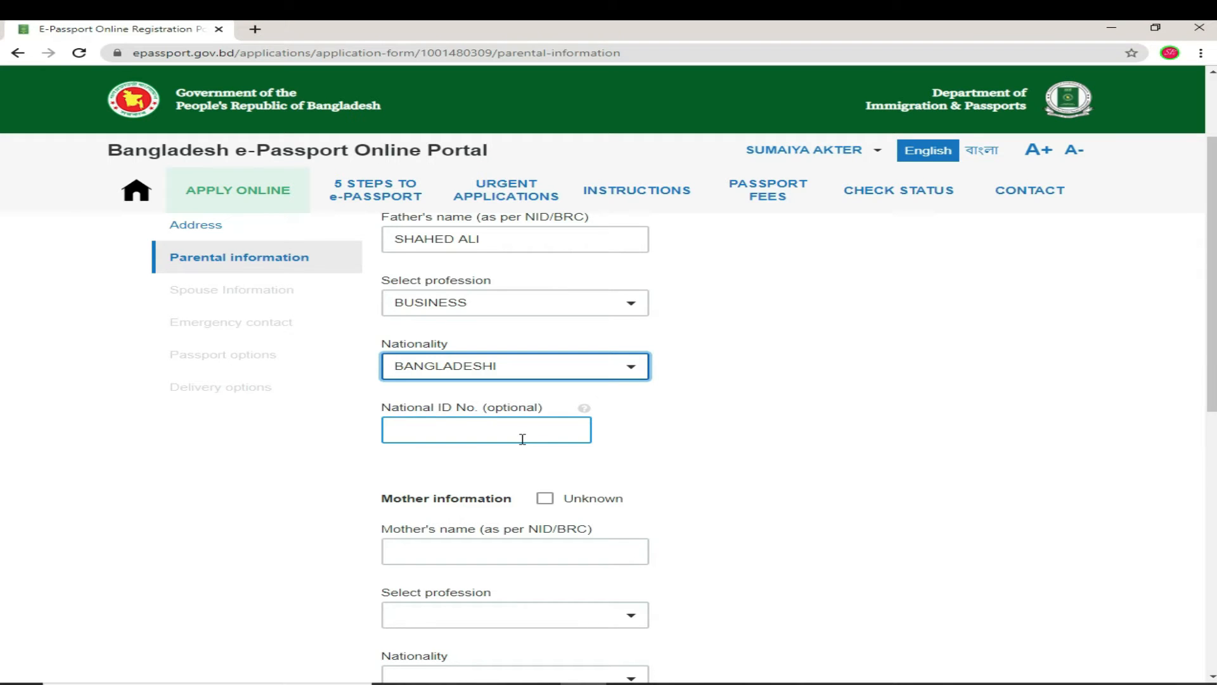
scroll(501, 481, down, 1)
click(415, 486)
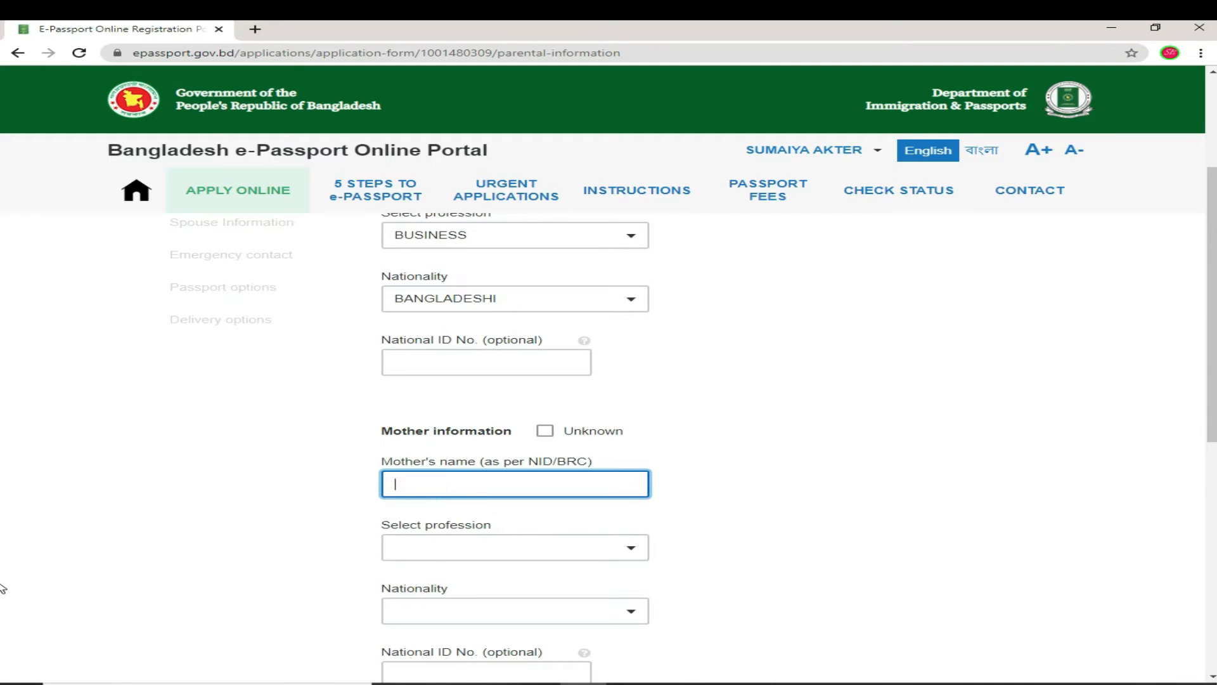
Step: Enter the mother's name and set her profession to HOUSE WIFE
click(631, 547)
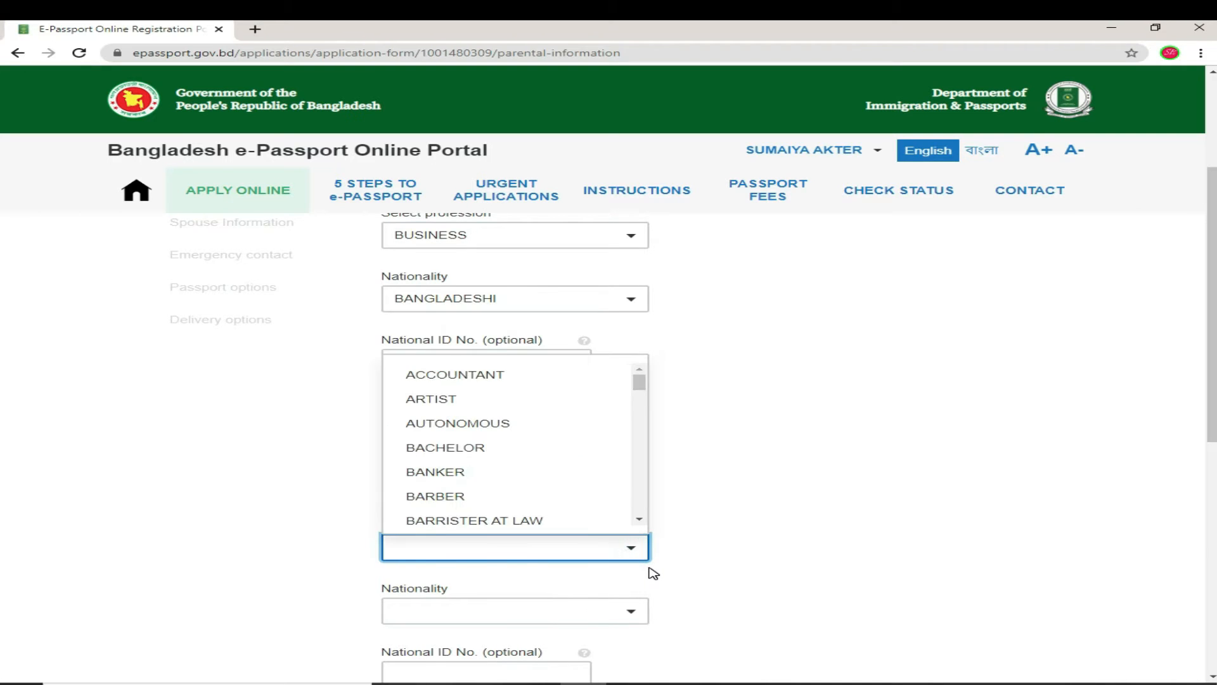
text(H)
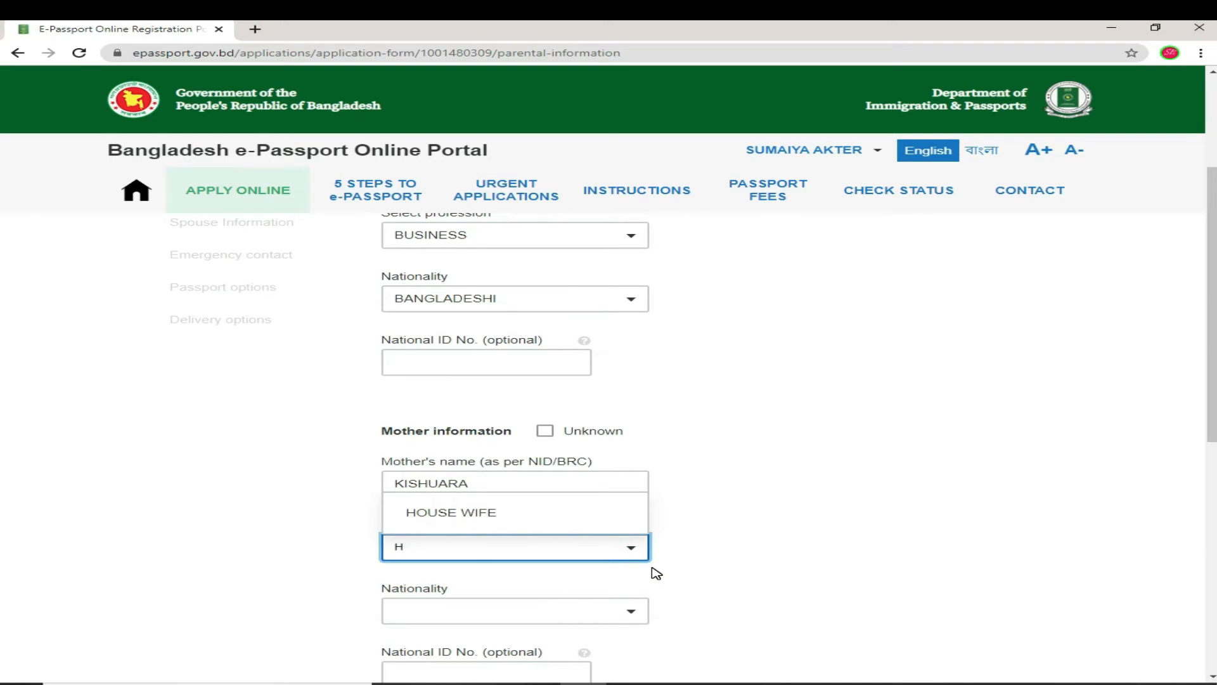
click(515, 515)
Step: Set the mother's nationality to BANGLADESHI
click(513, 610)
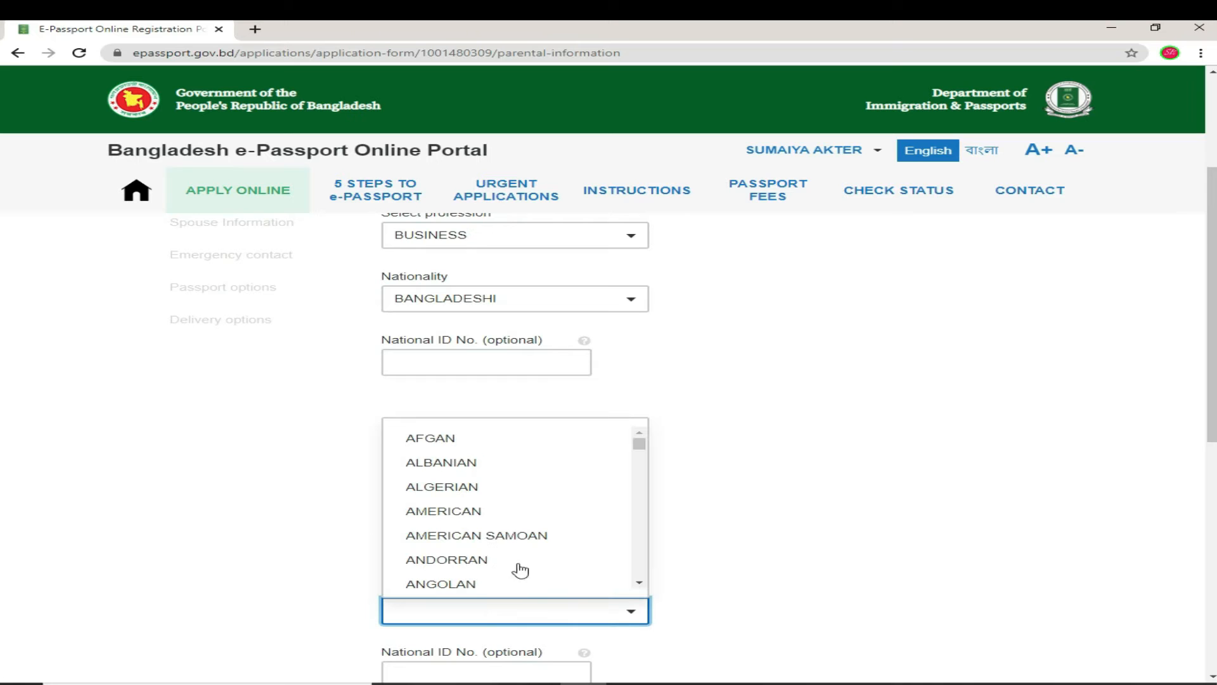
text(A)
key(BackSpace)
text(B)
click(455, 486)
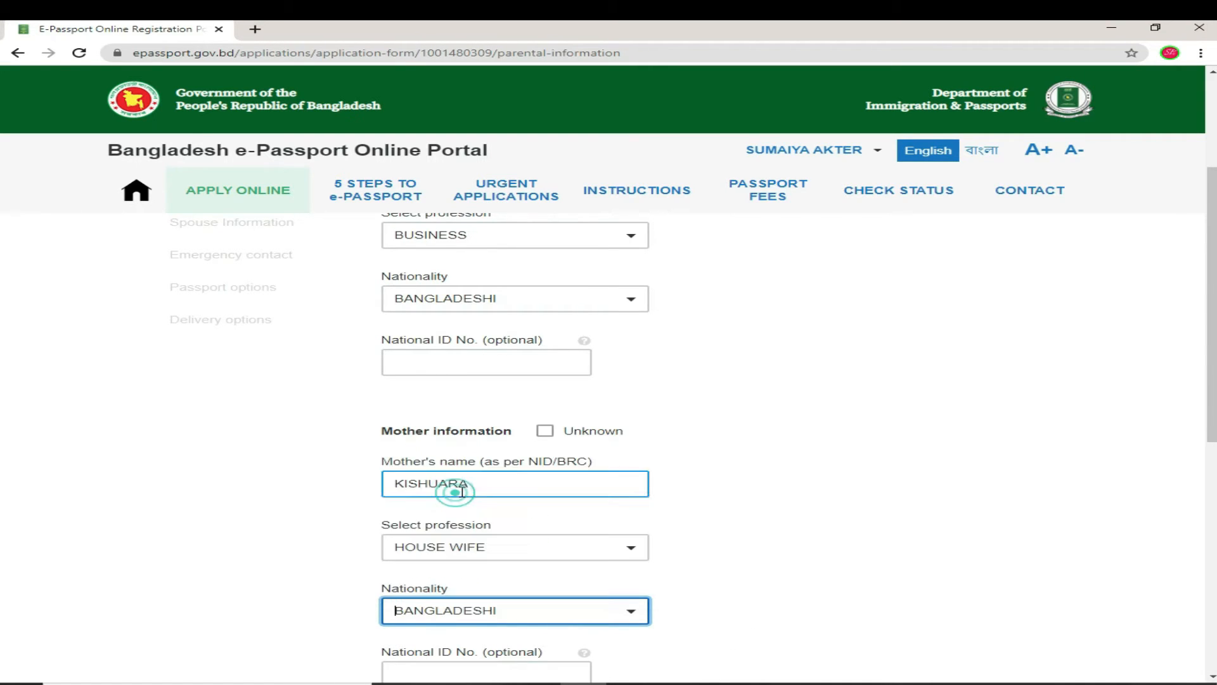
scroll(554, 573, down, 3)
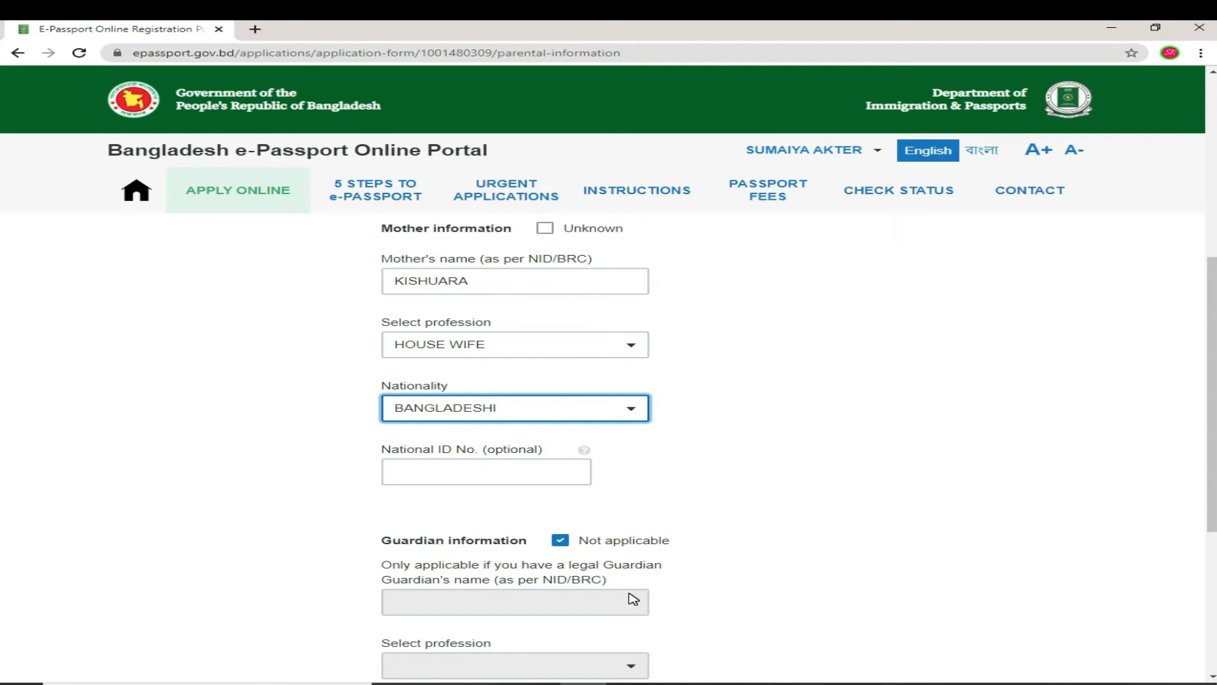
Step: Keep guardian information marked Not applicable and save the parental details
scroll(630, 596, down, 2)
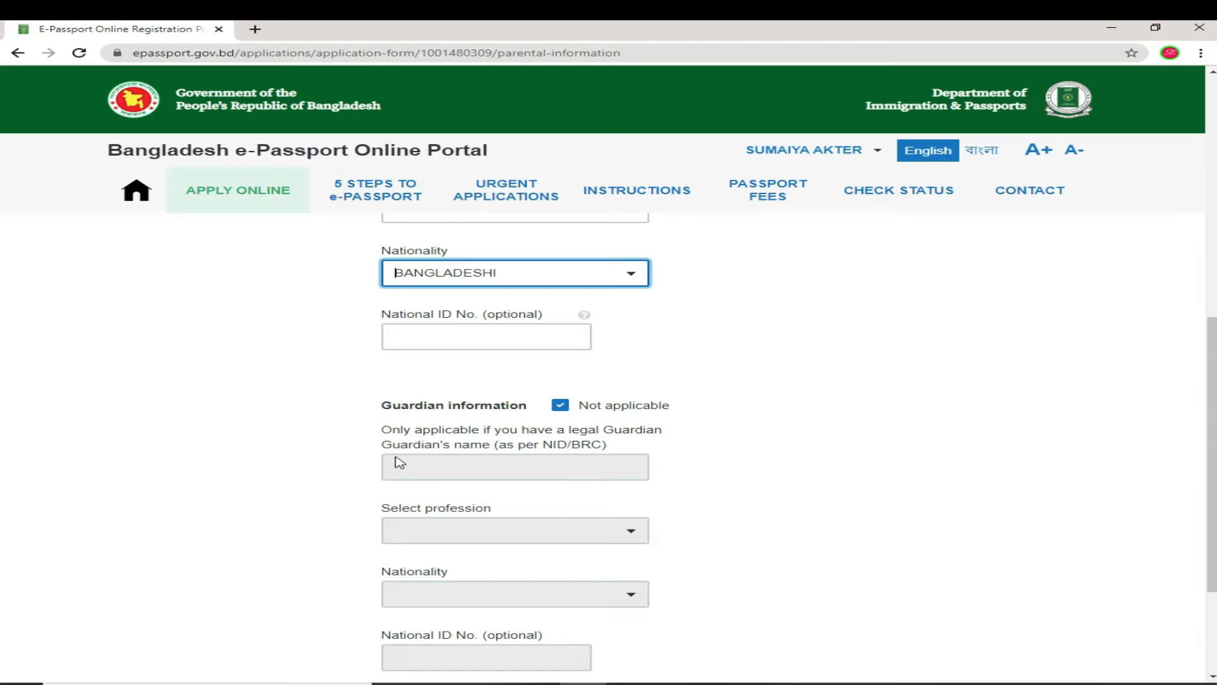
click(596, 465)
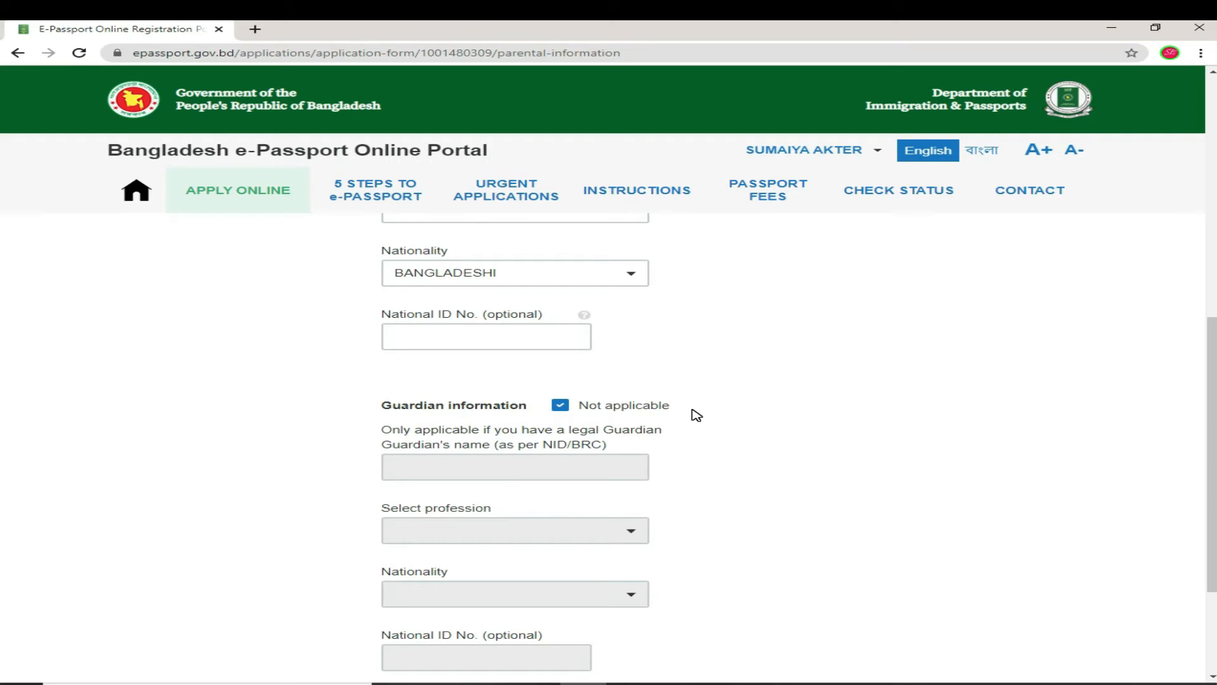
click(561, 406)
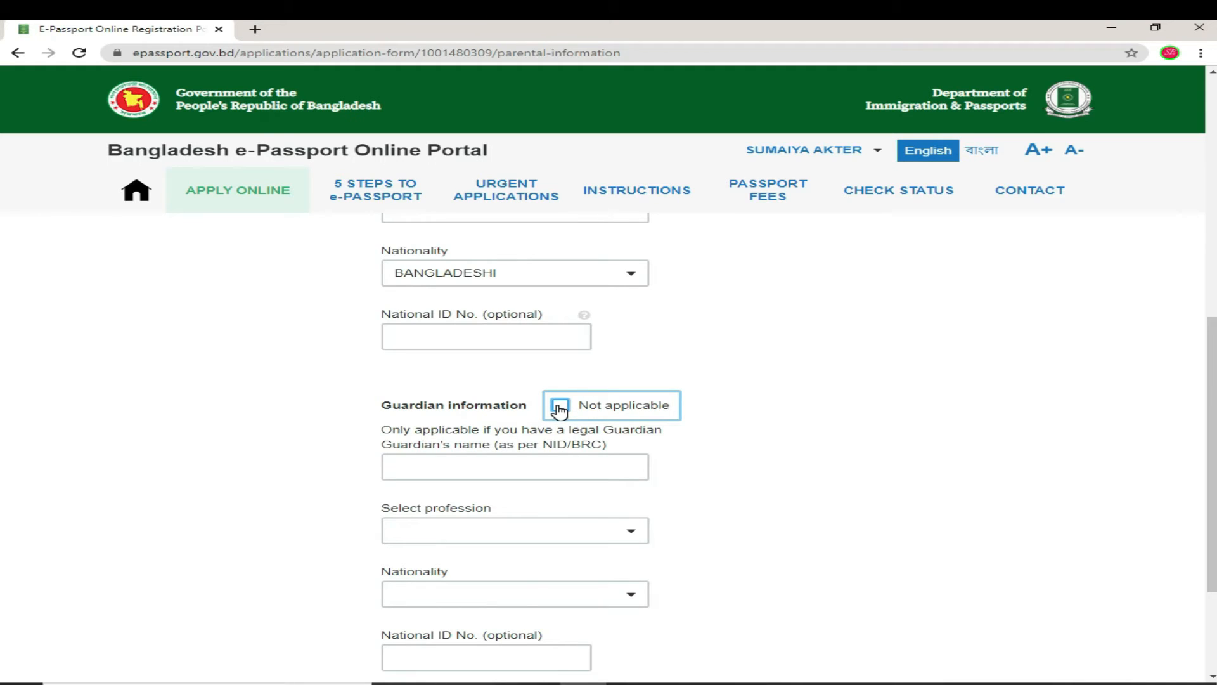
click(559, 409)
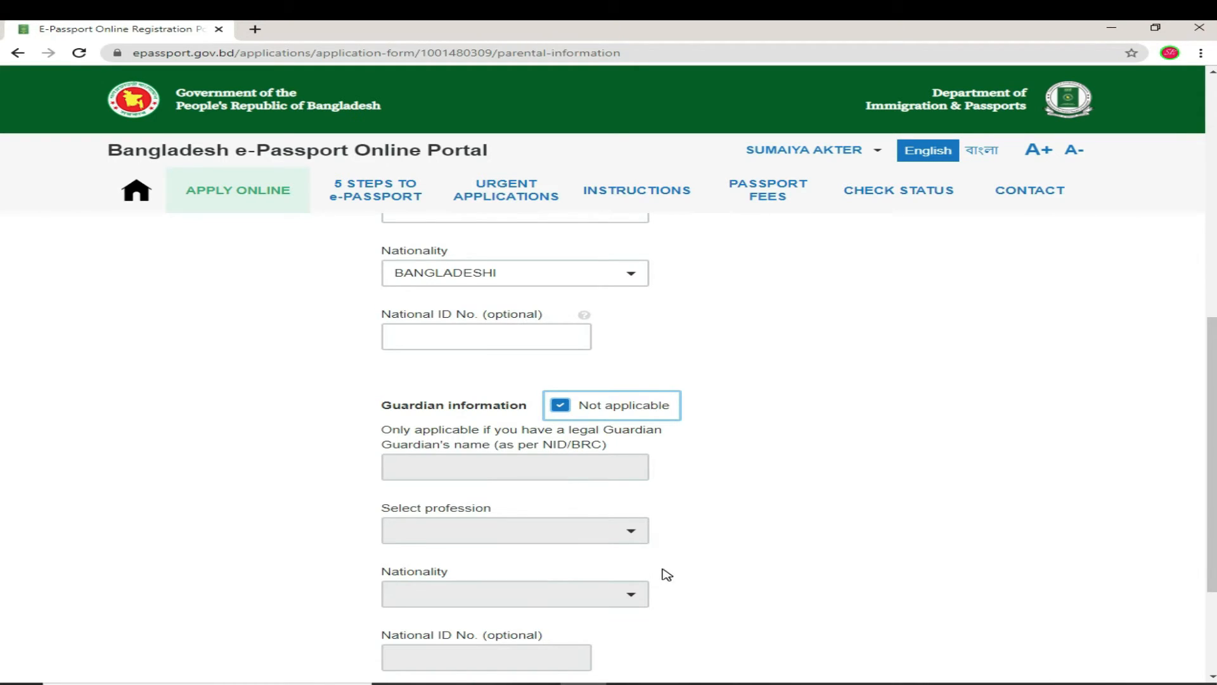
scroll(660, 573, down, 3)
click(446, 546)
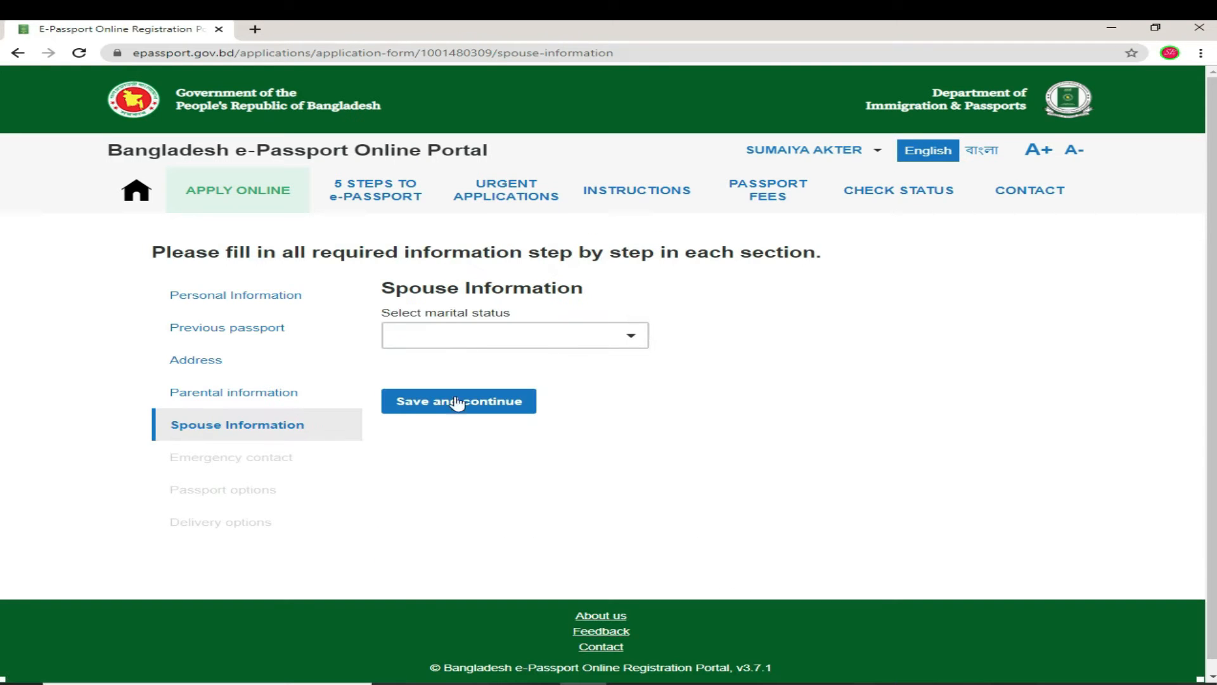
Step: Choose SINGLE as the marital status and save the spouse step
click(629, 336)
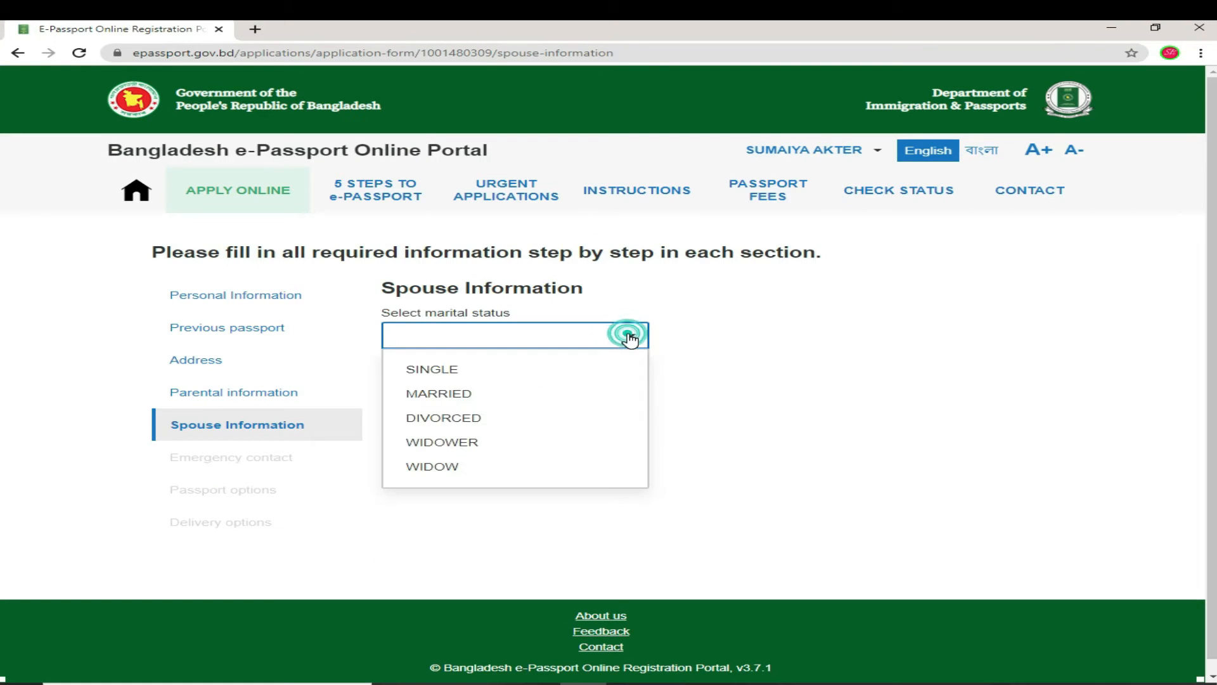
click(743, 409)
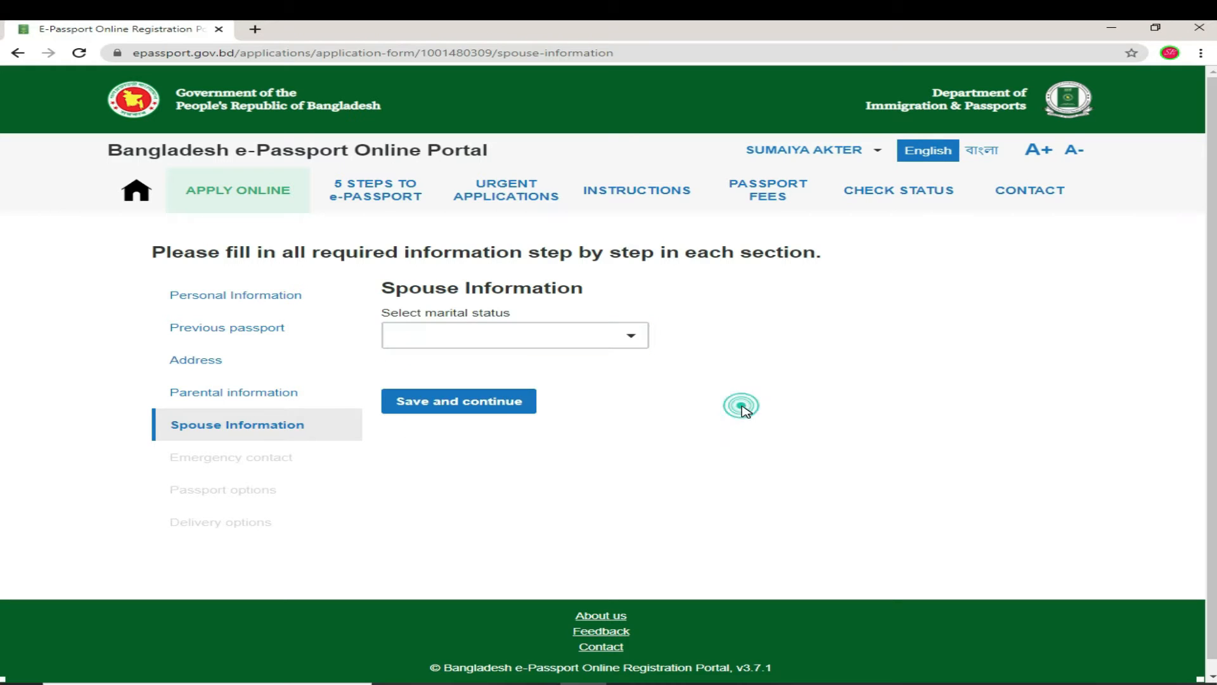
click(630, 336)
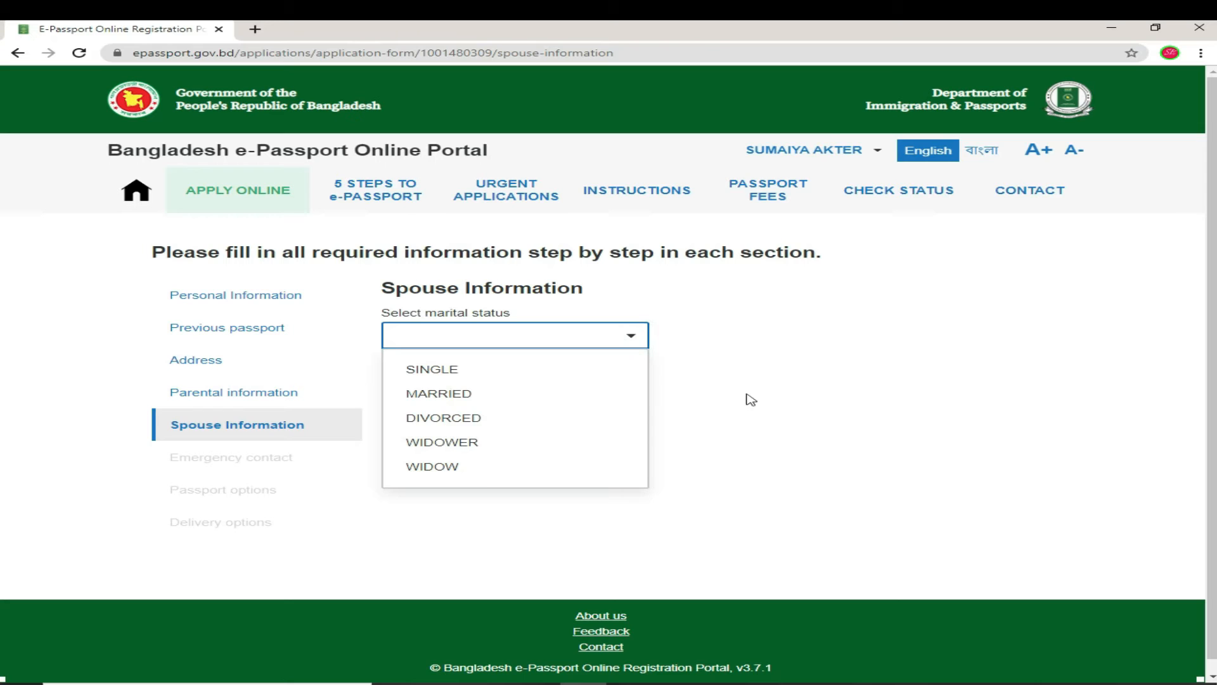
click(470, 370)
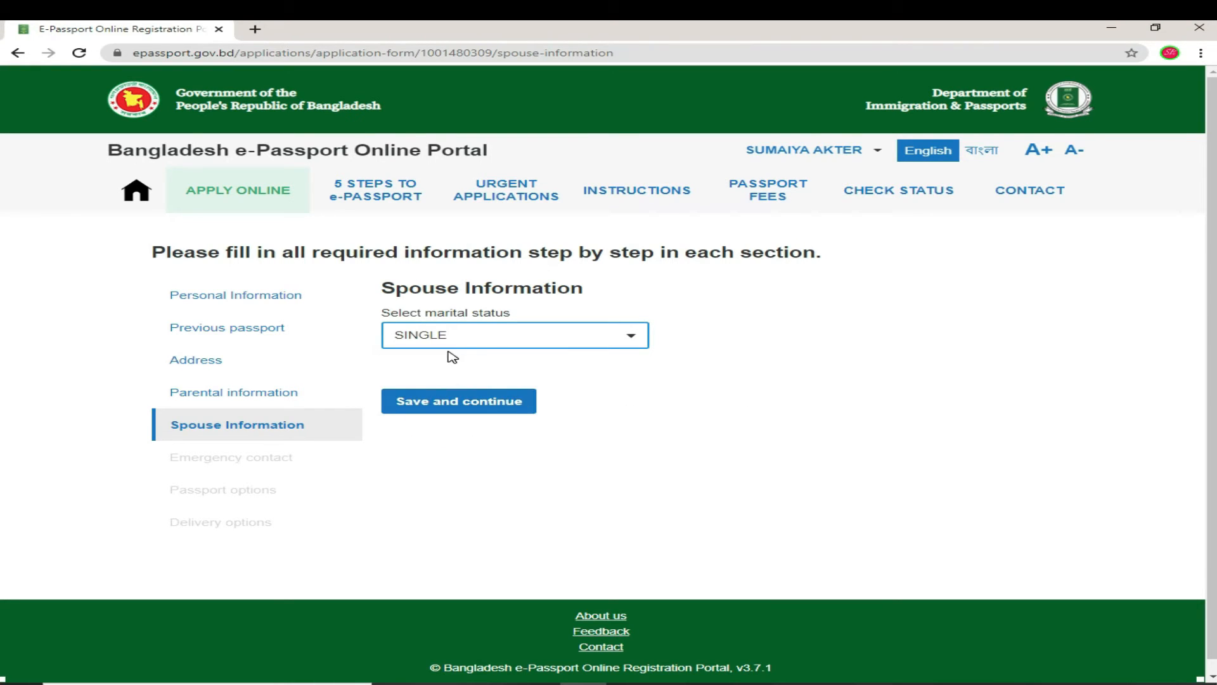
click(490, 409)
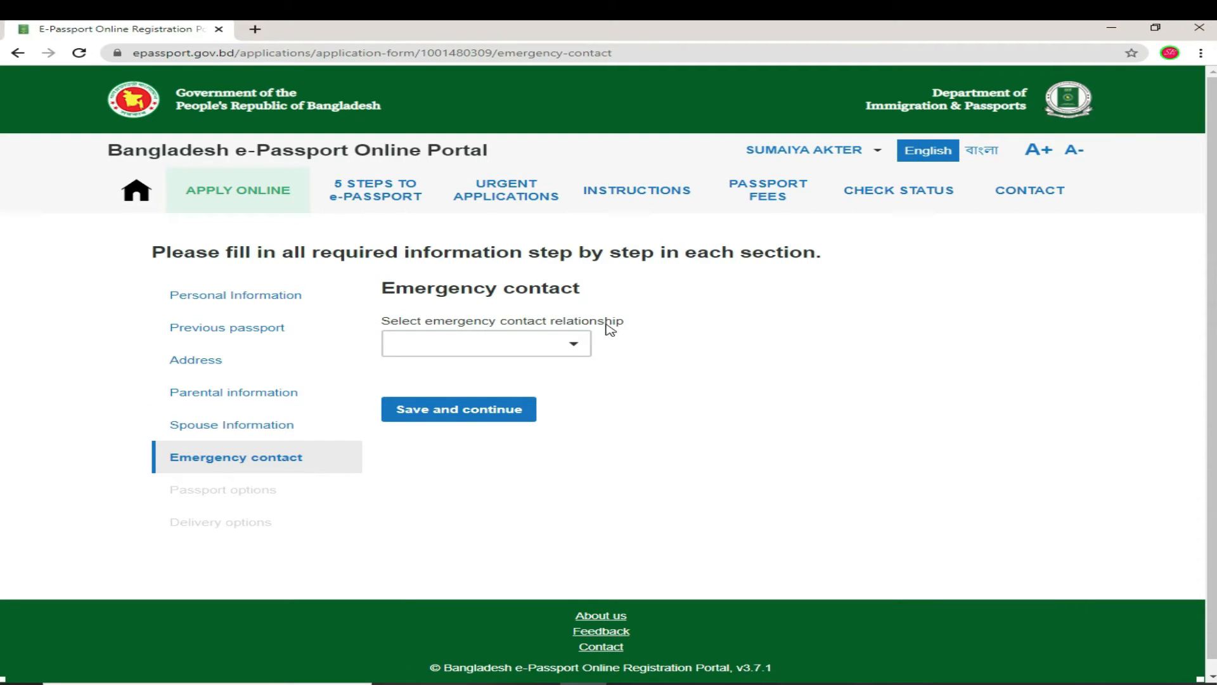
Step: Set the emergency contact relationship to FATHER, replacing the initial BROTHER choice
click(573, 346)
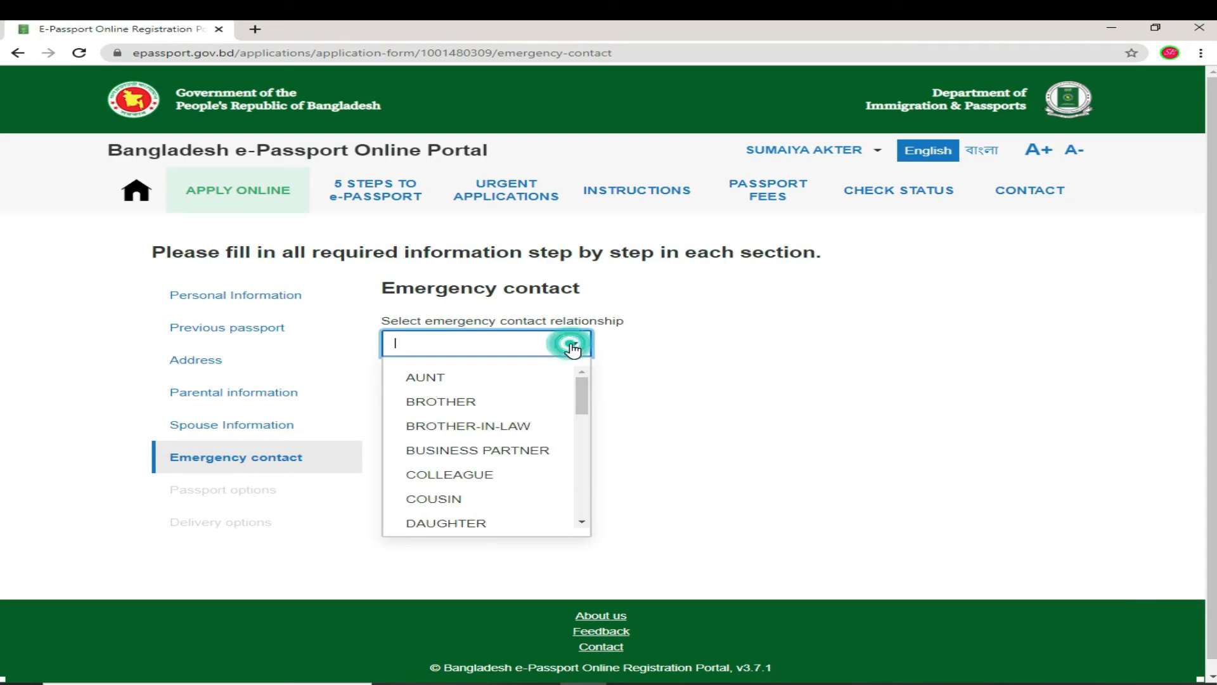
click(474, 401)
click(537, 408)
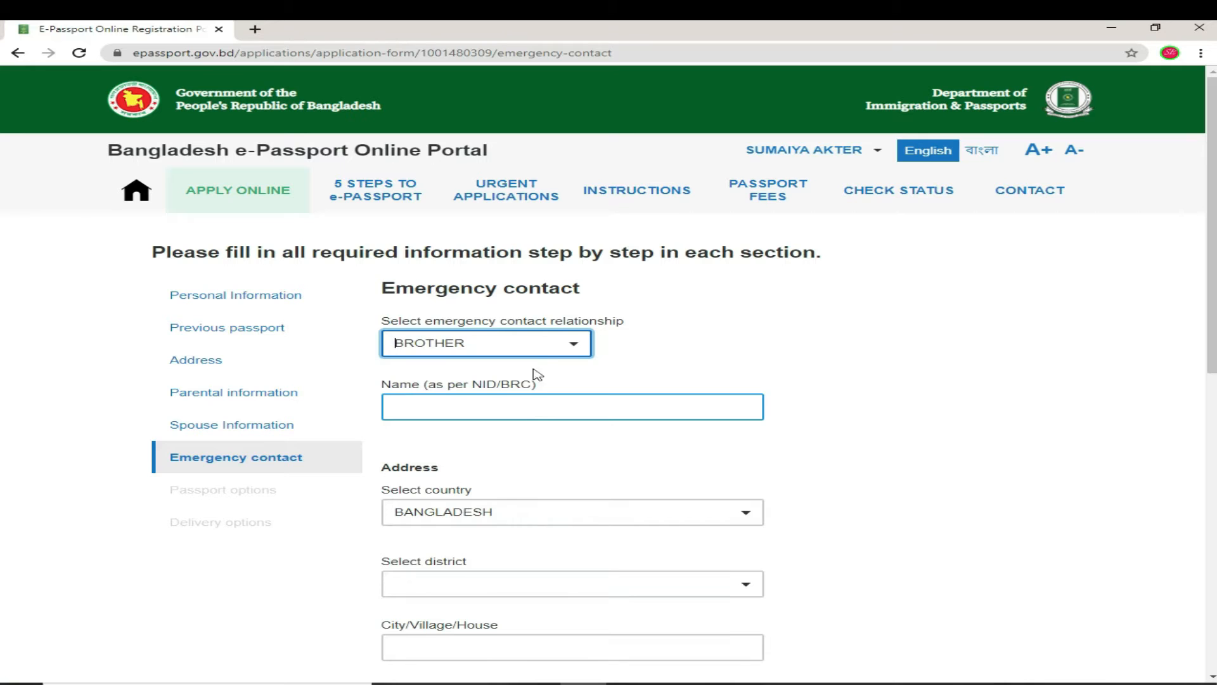
click(573, 346)
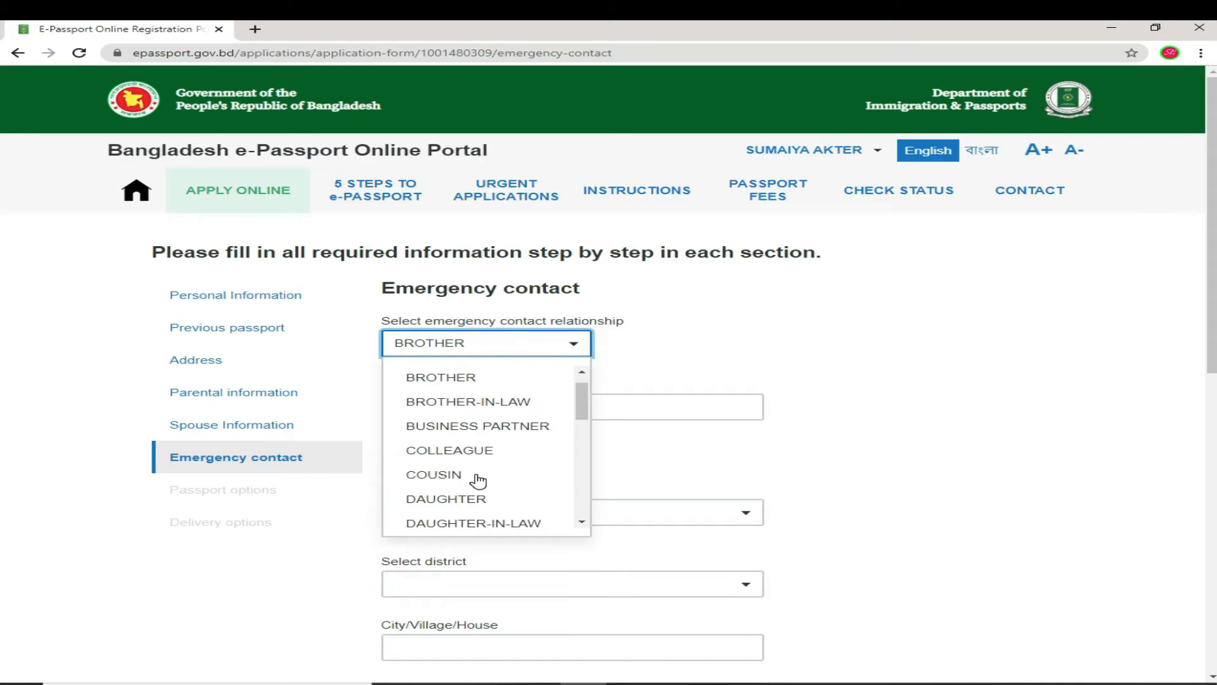
scroll(478, 482, down, 2)
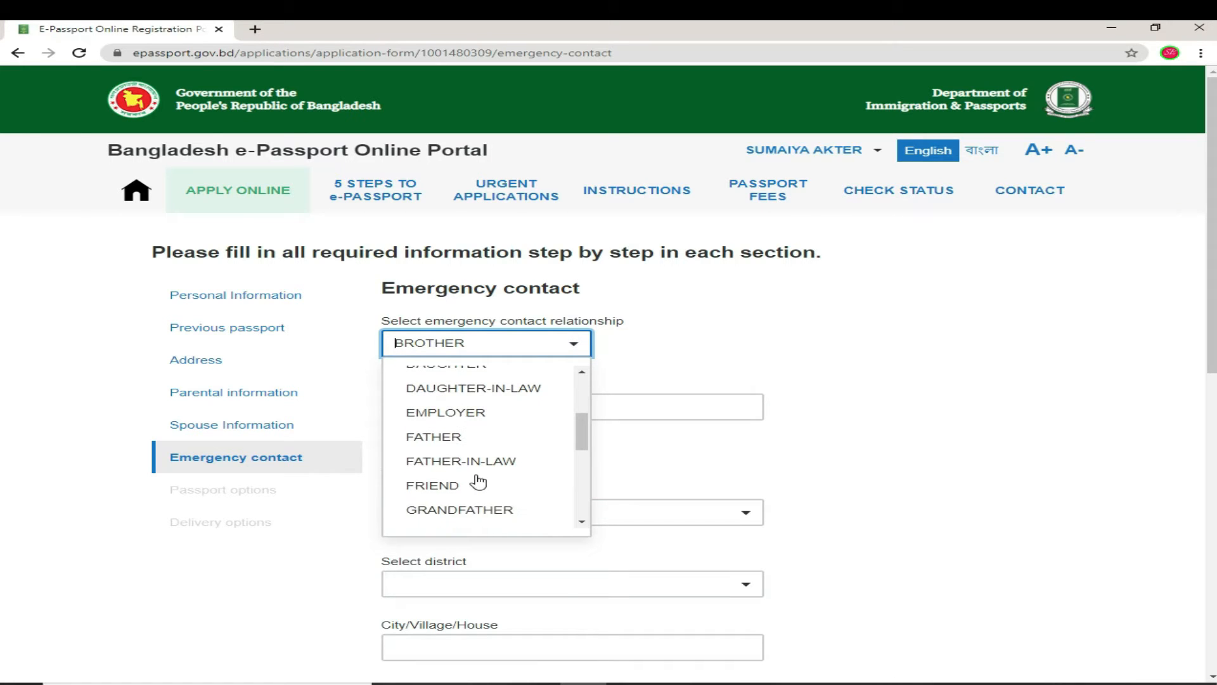
click(454, 439)
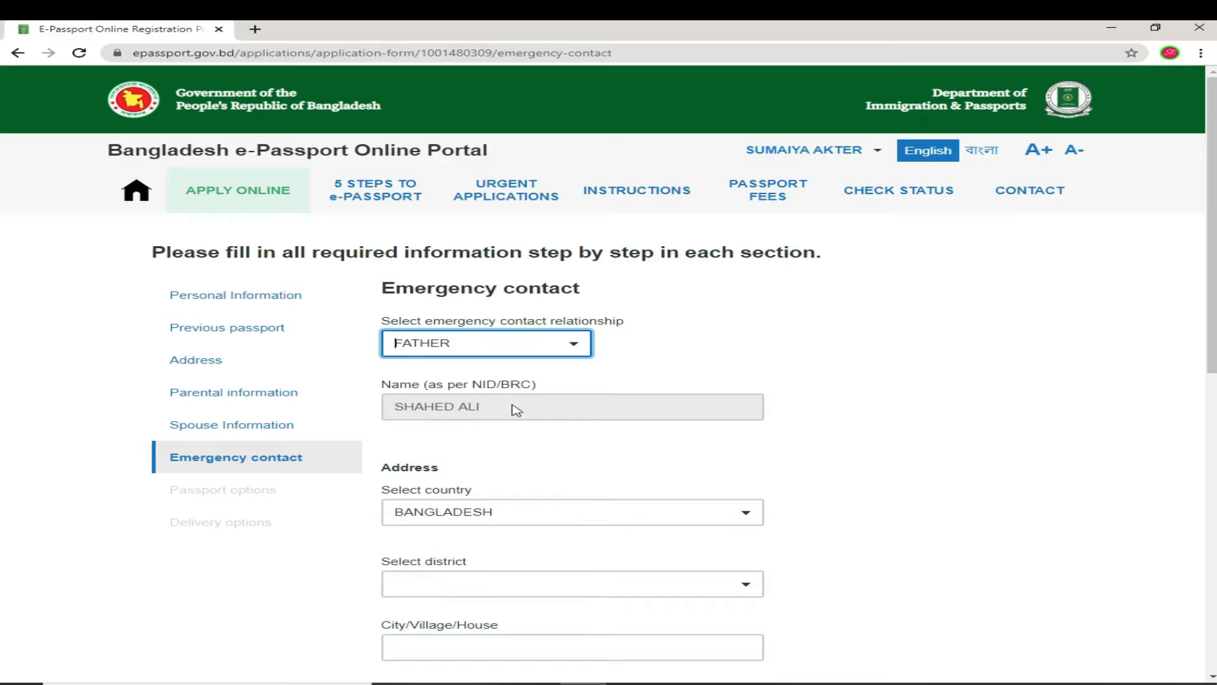
scroll(595, 512, down, 1)
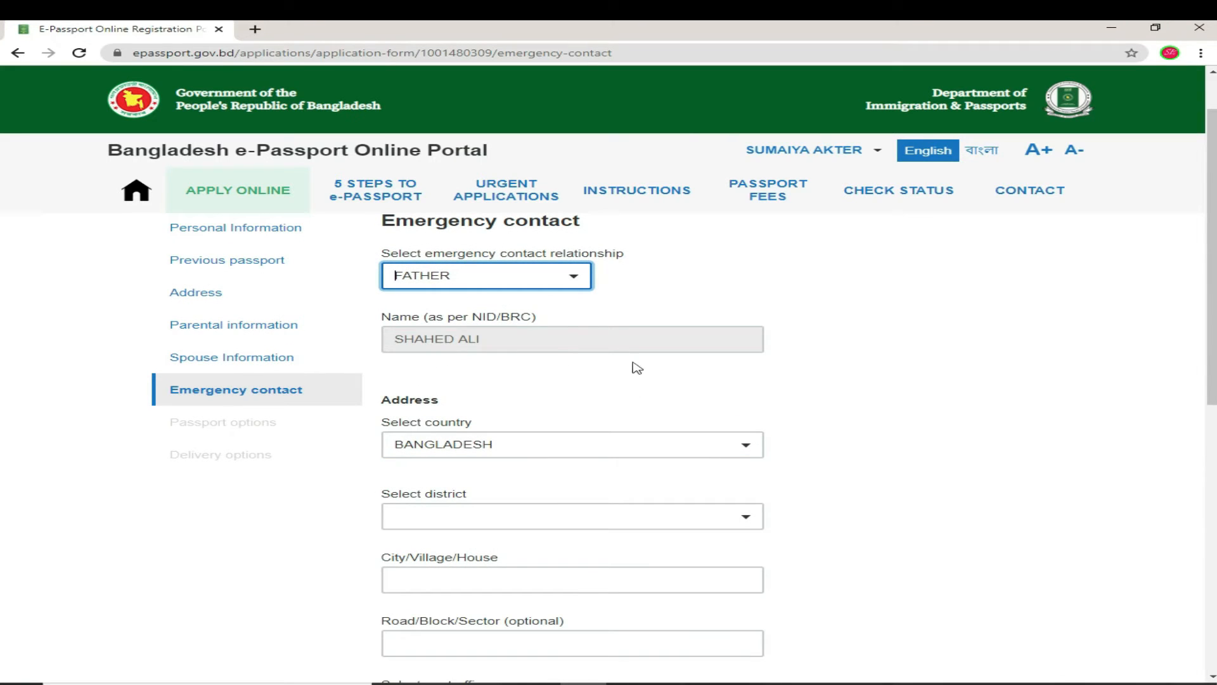
Step: Set the emergency contact's district to DHAKA and fill in the city/village/house line
scroll(556, 537, down, 1)
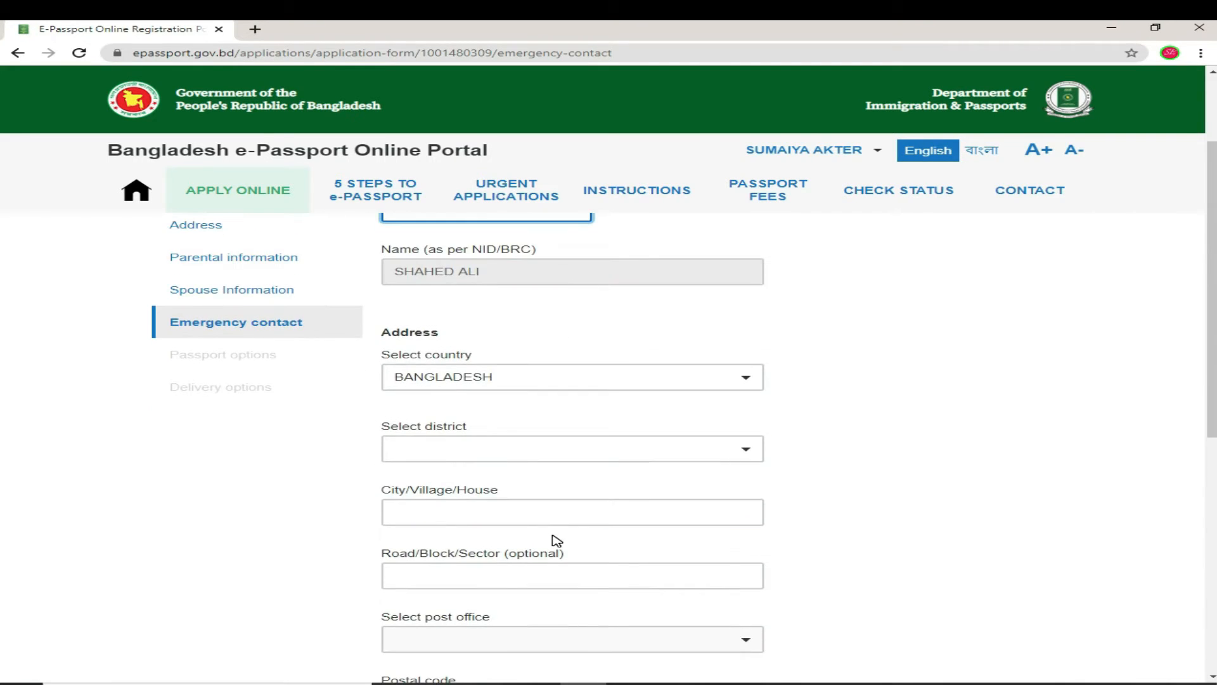
click(739, 451)
scroll(450, 606, down, 2)
scroll(451, 609, down, 3)
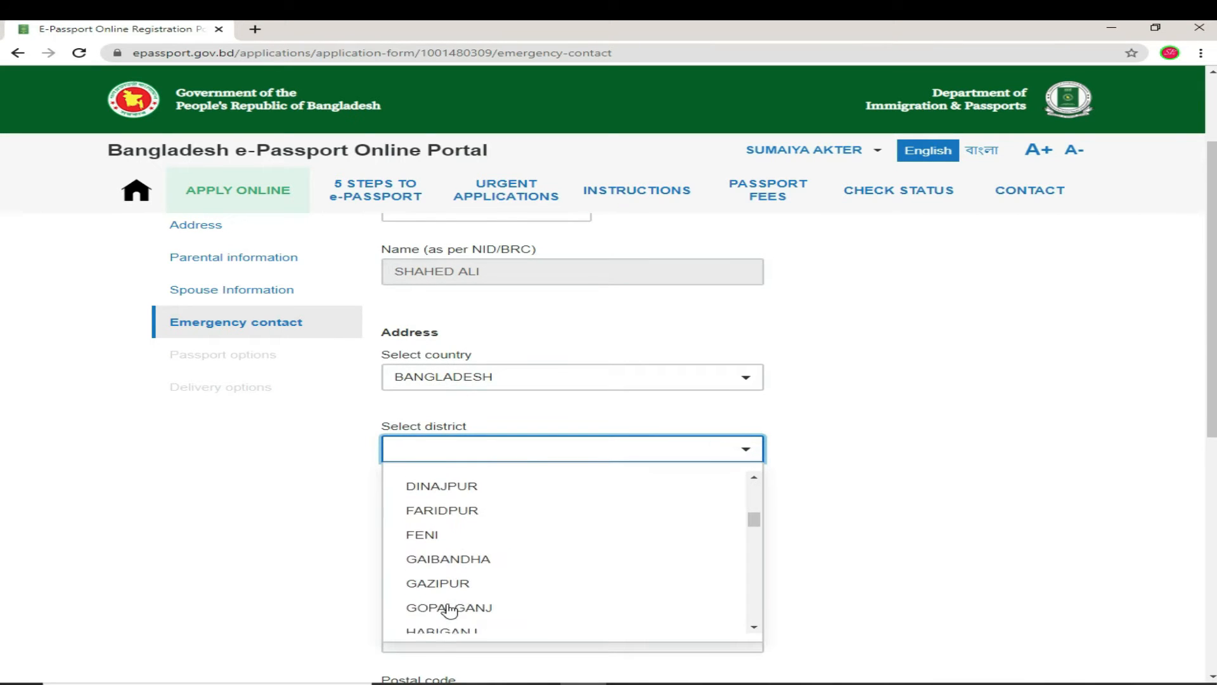
scroll(439, 610, down, 2)
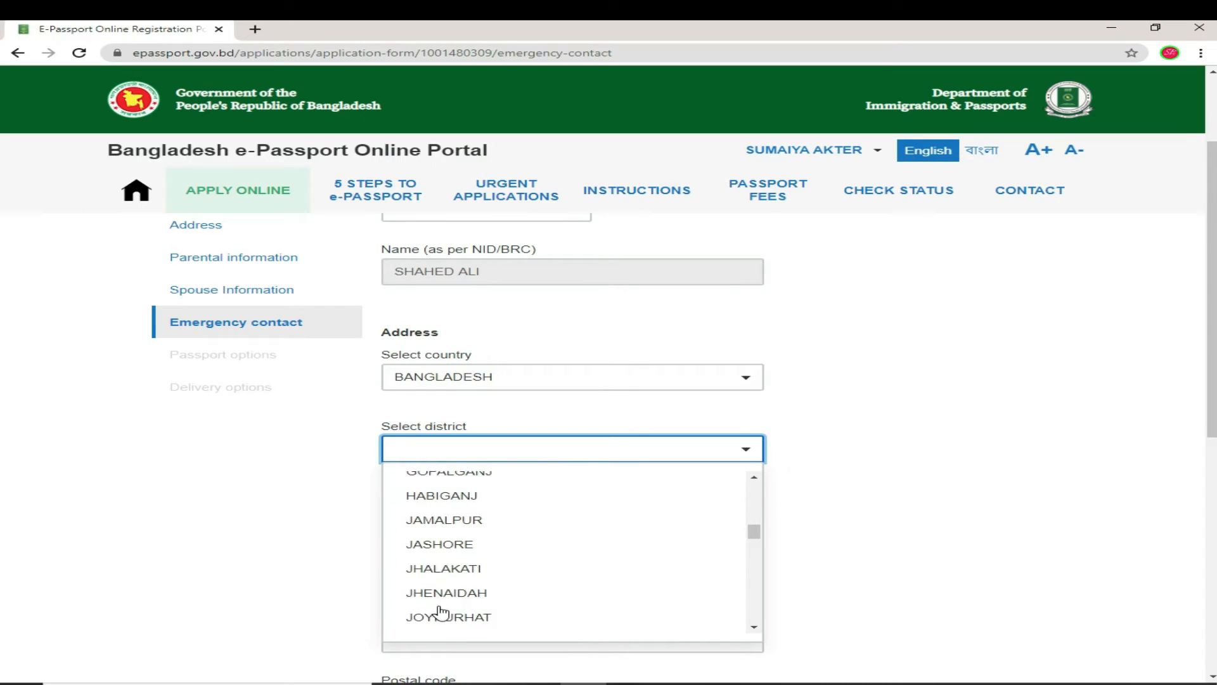
scroll(440, 612, down, 1)
text(d)
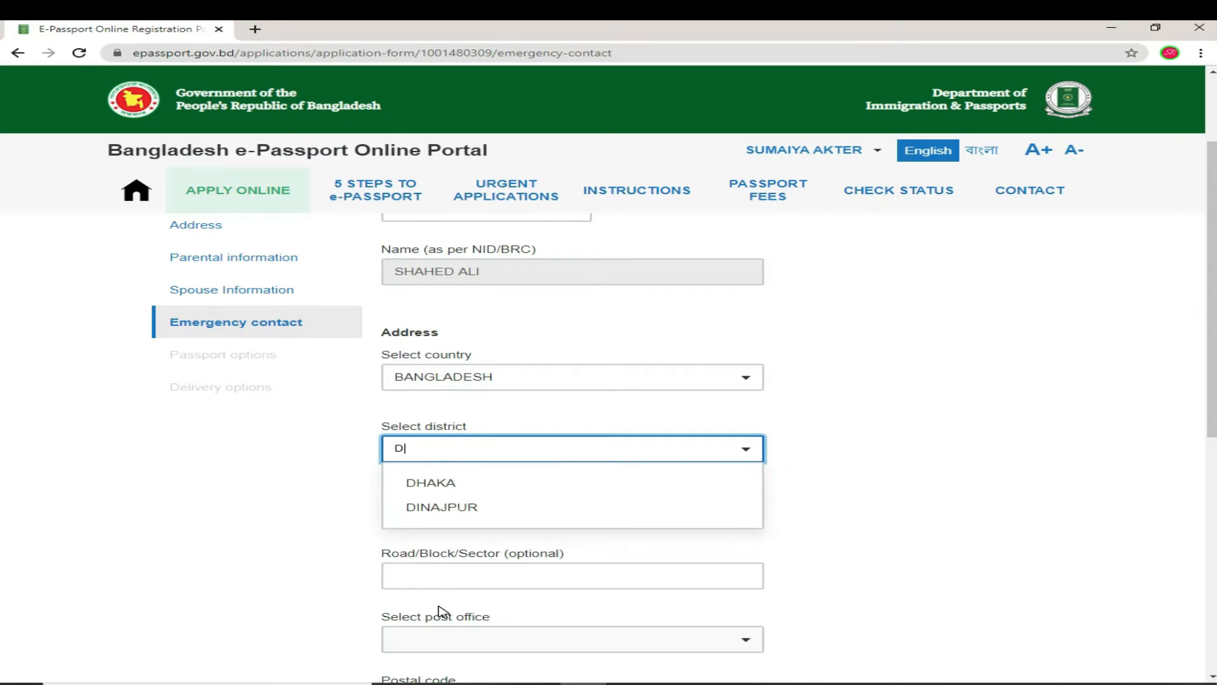
click(435, 481)
click(454, 505)
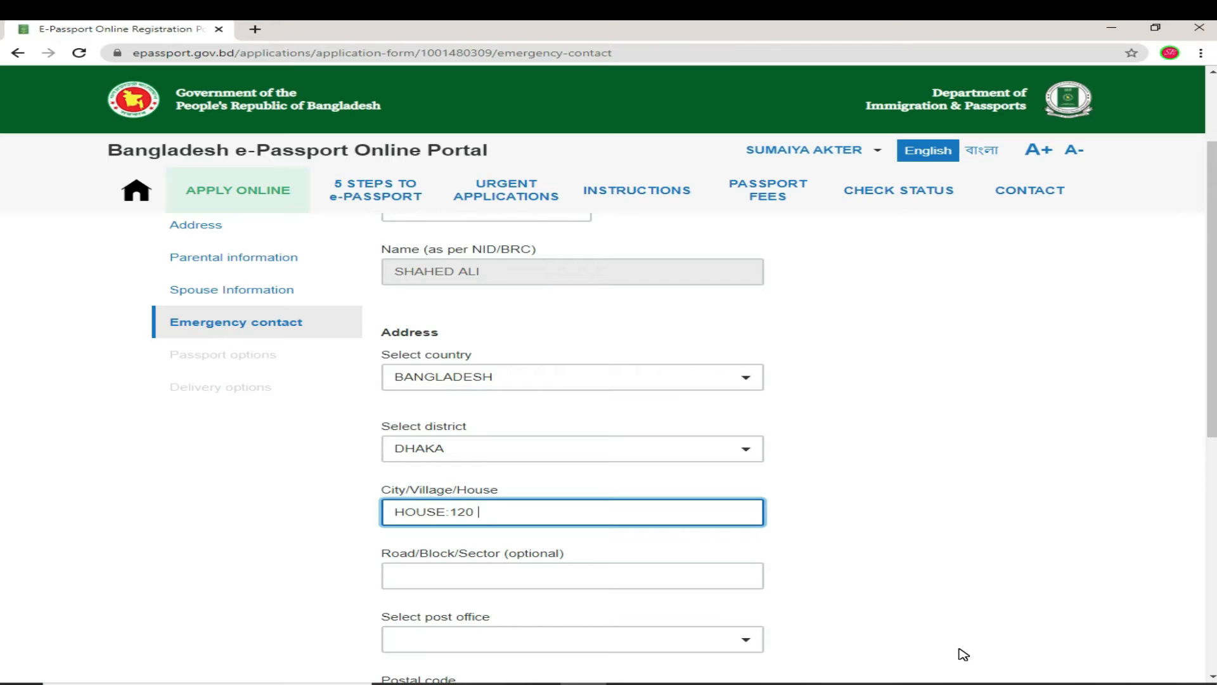
text(RAPOOL)
click(628, 580)
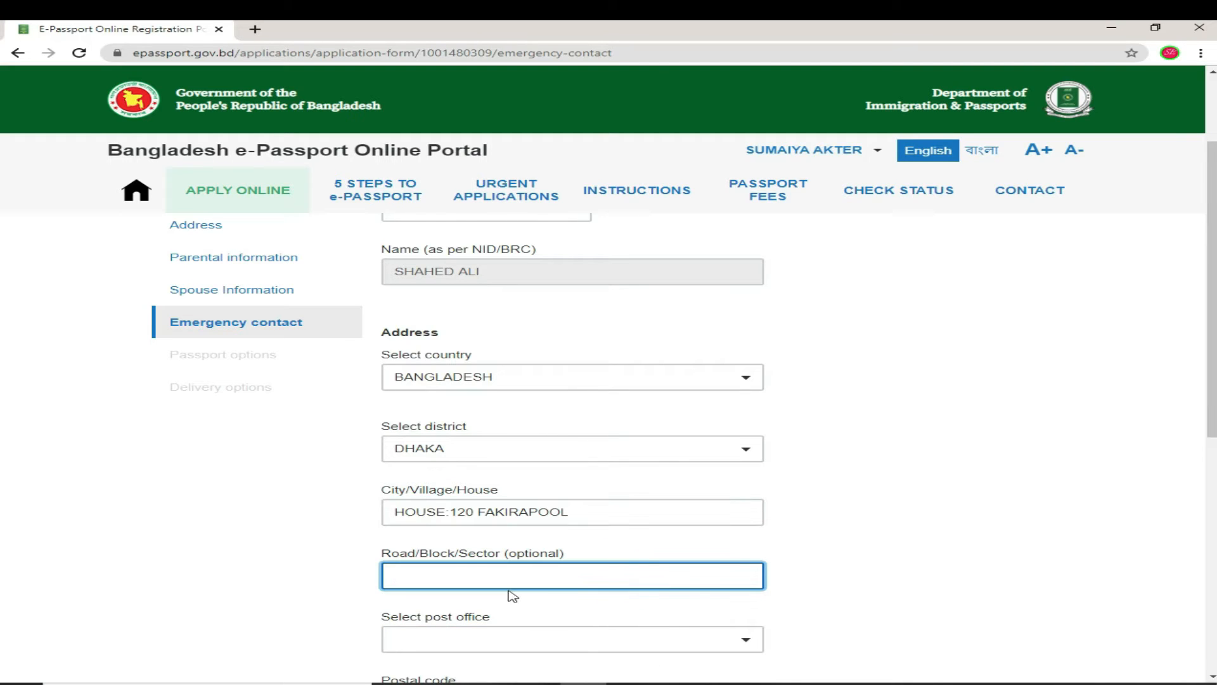
Step: Choose DHAKA GPO - 1000 as the contact's post office
scroll(500, 587, down, 1)
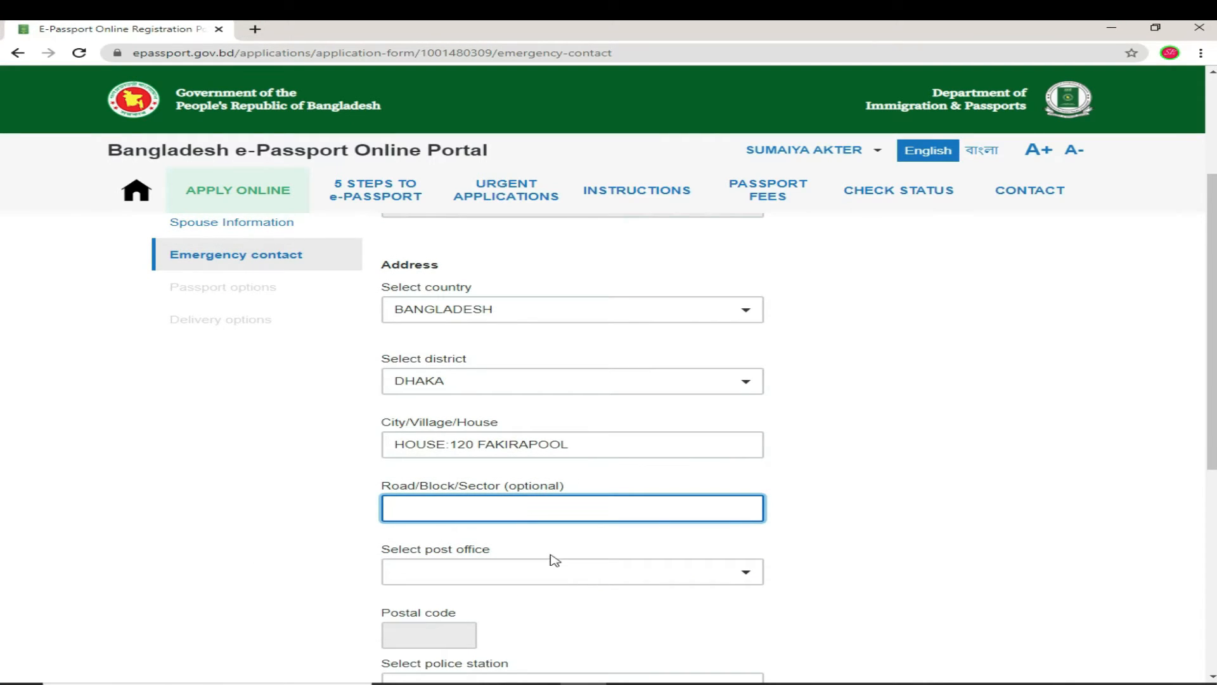
scroll(591, 597, down, 1)
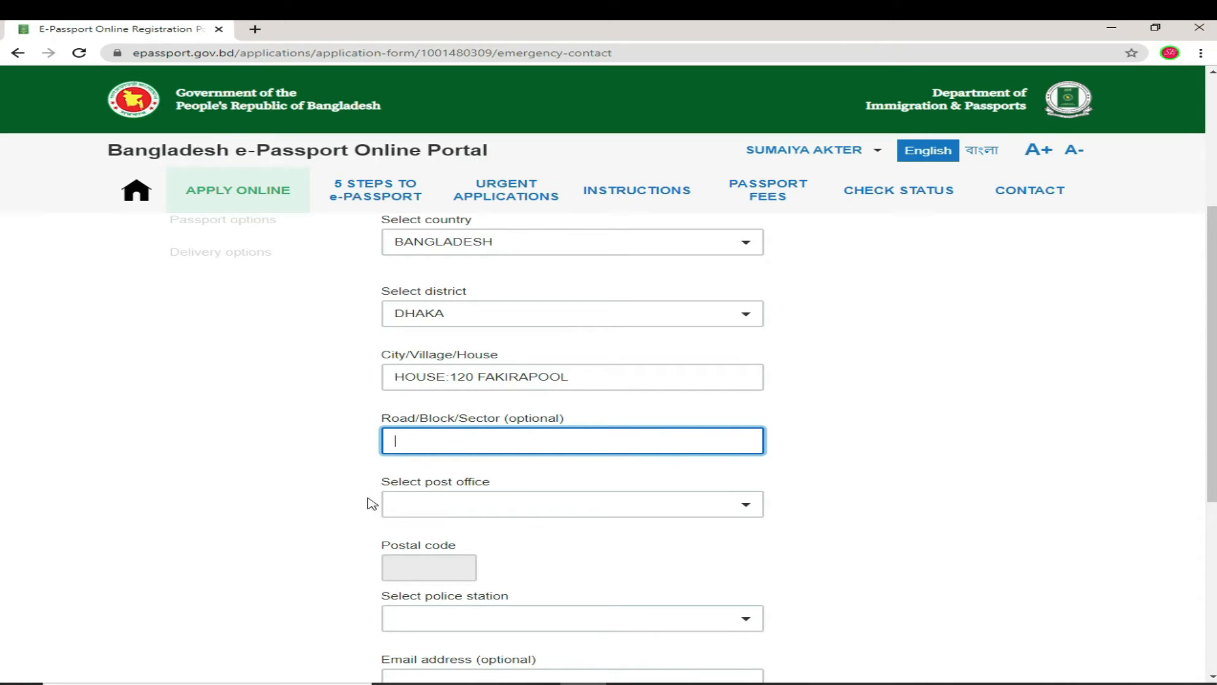
click(752, 506)
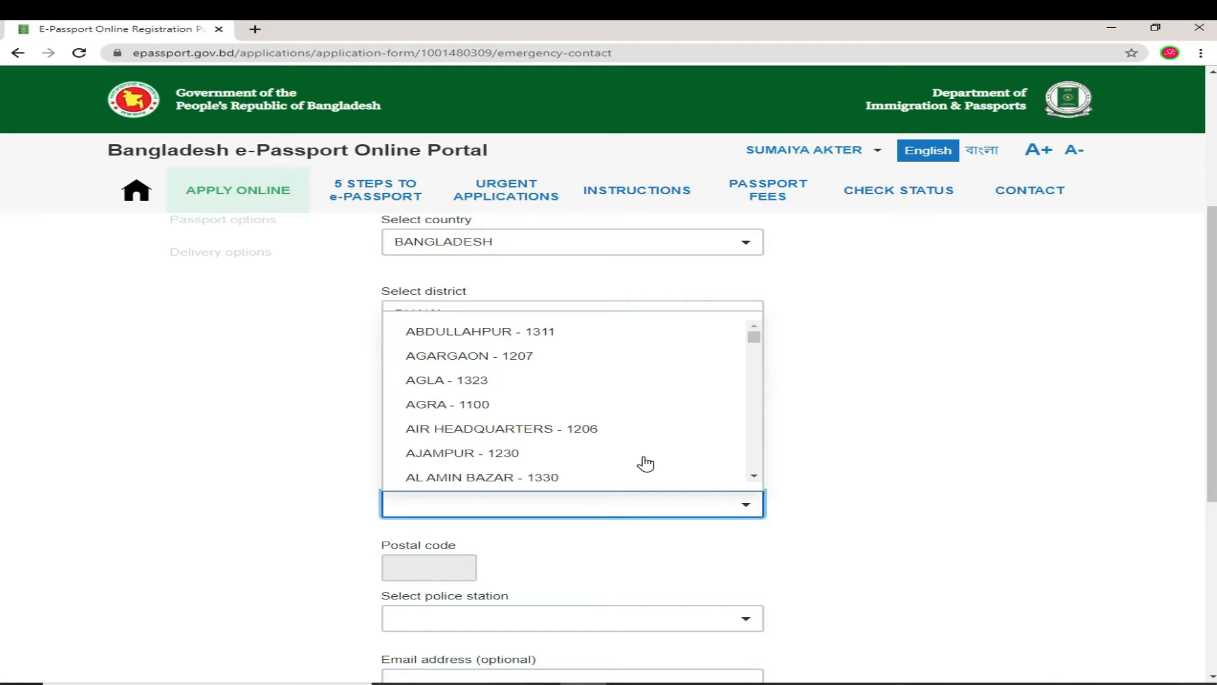
text(D)
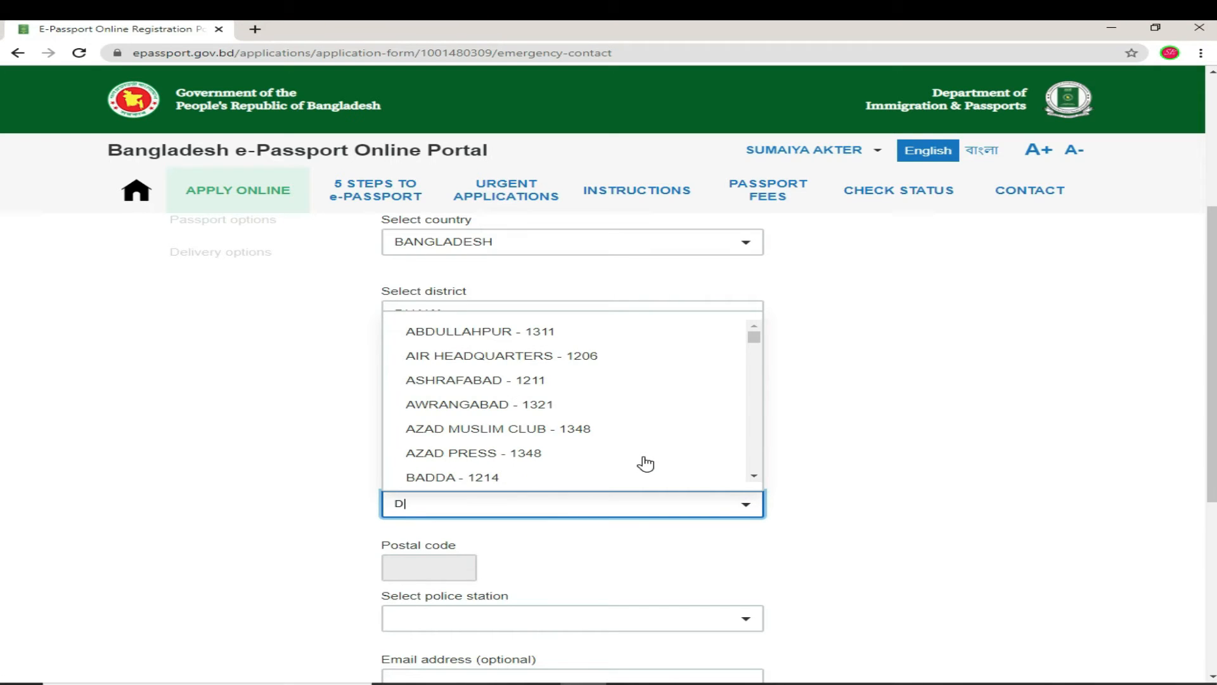
text(HA)
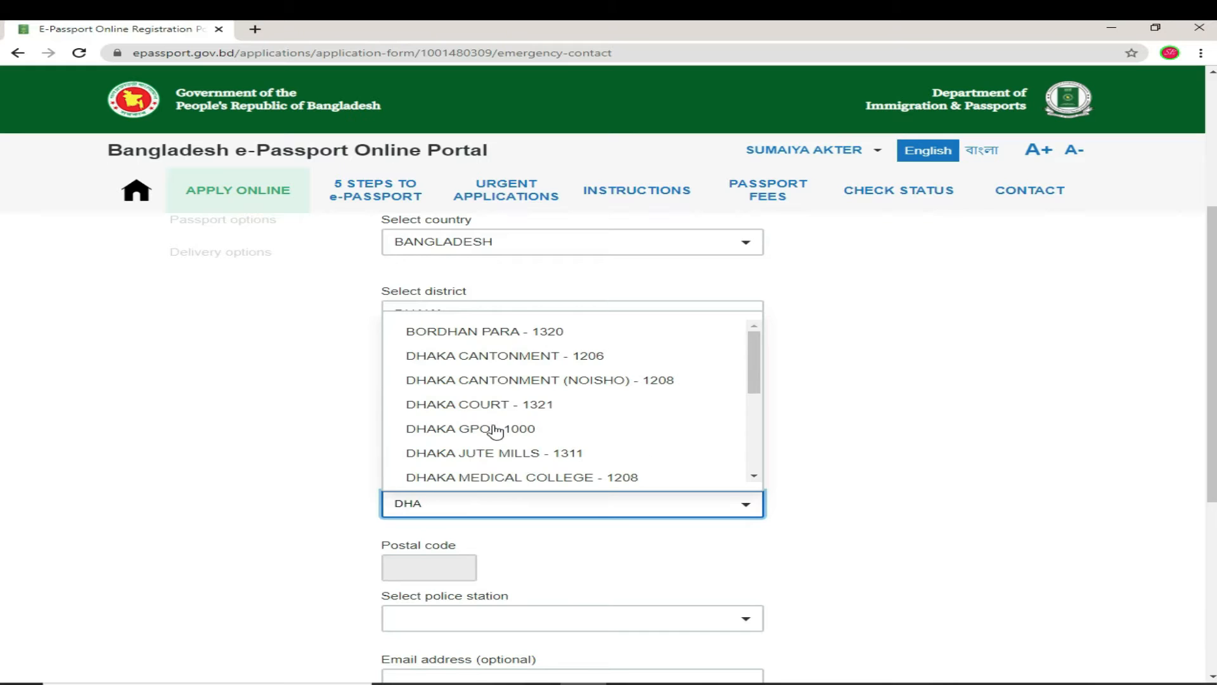
click(489, 424)
Step: Set the contact's police station to MOTIJHEEL and save the emergency contact
scroll(480, 597, down, 2)
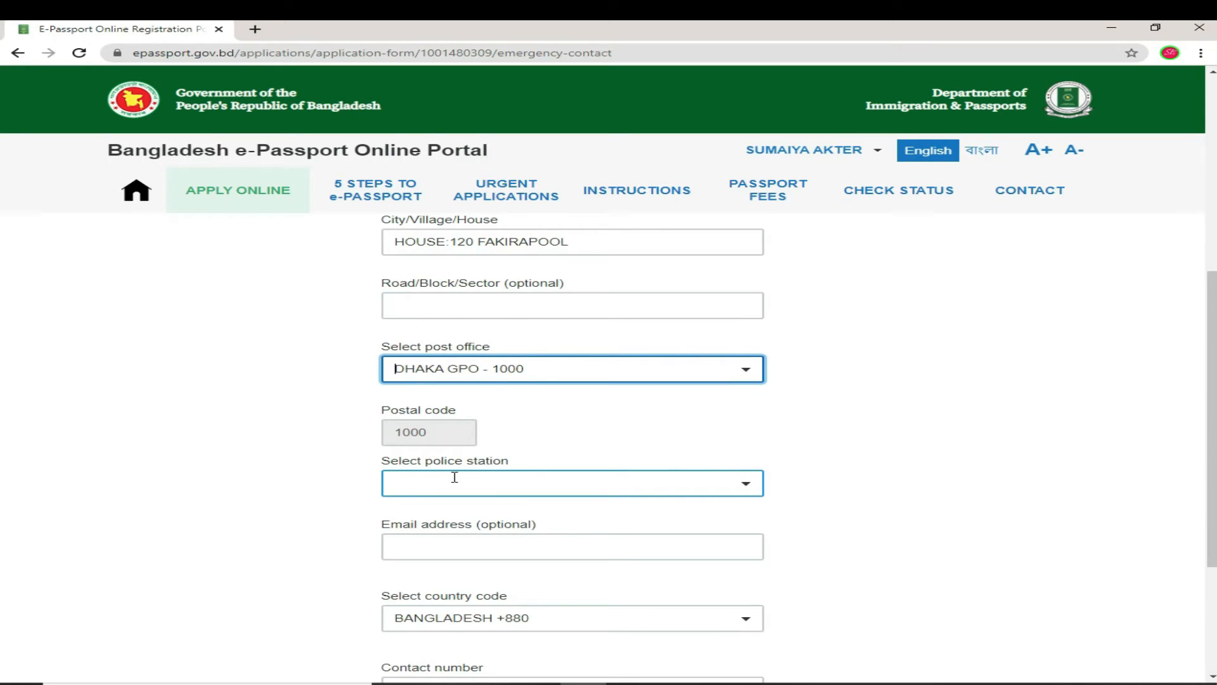
click(753, 486)
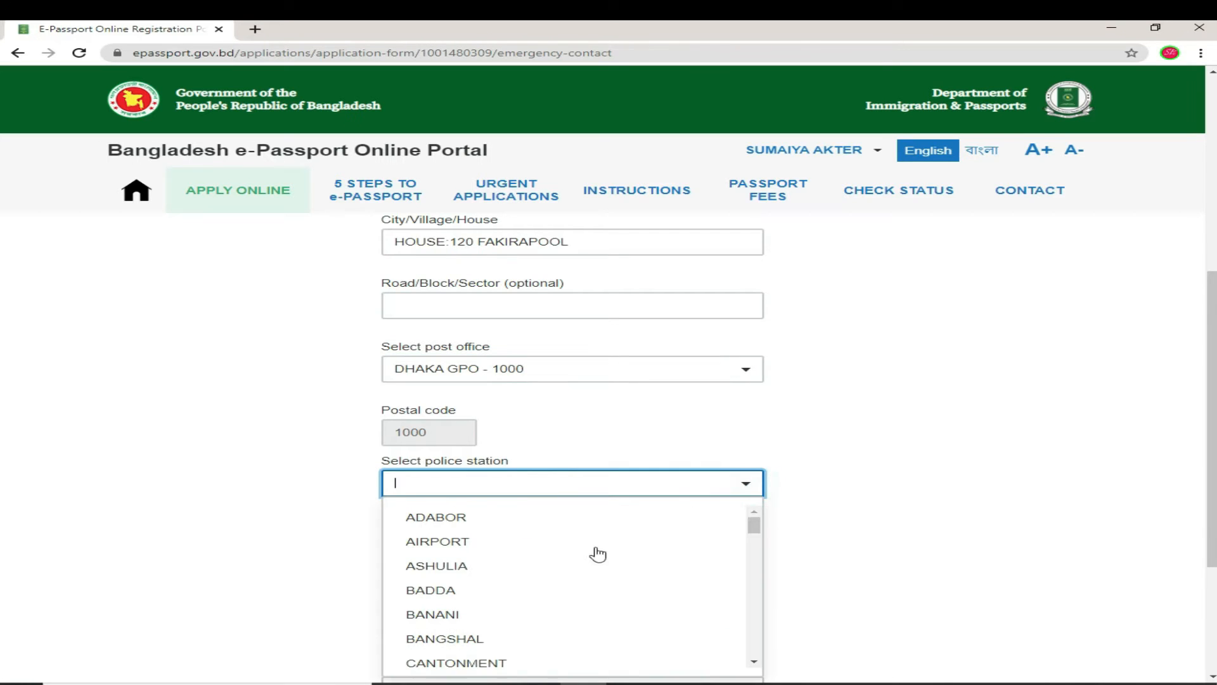
text(M)
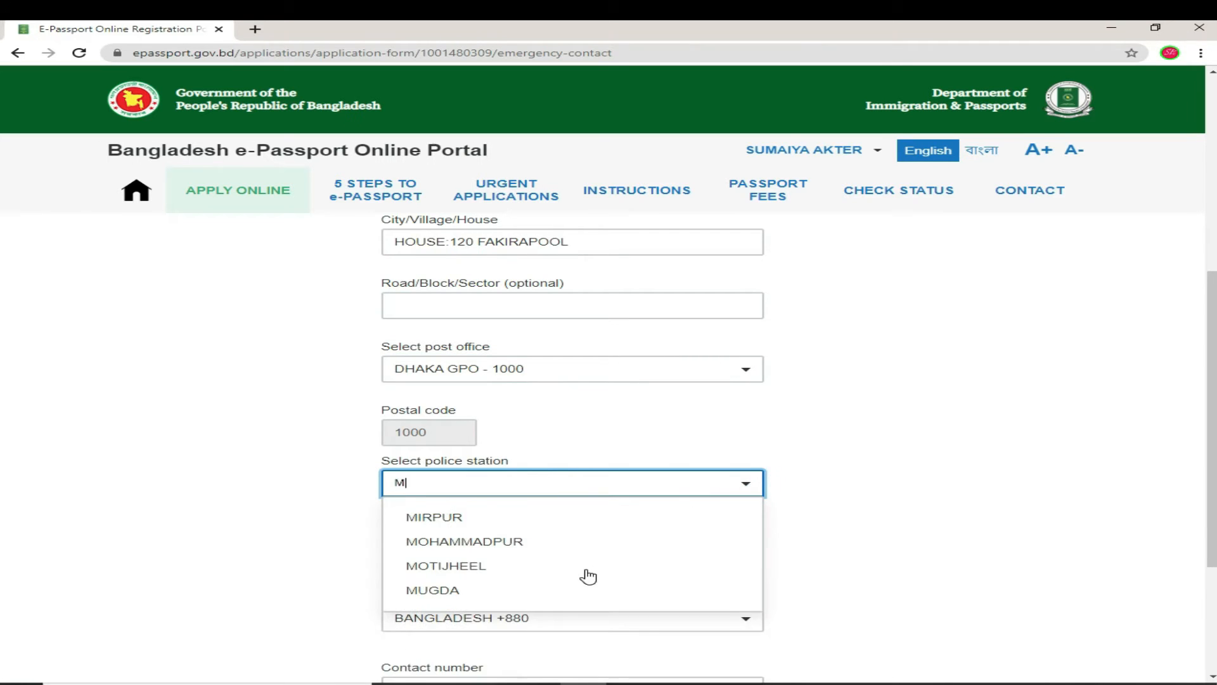
click(438, 567)
scroll(476, 621, down, 3)
click(474, 490)
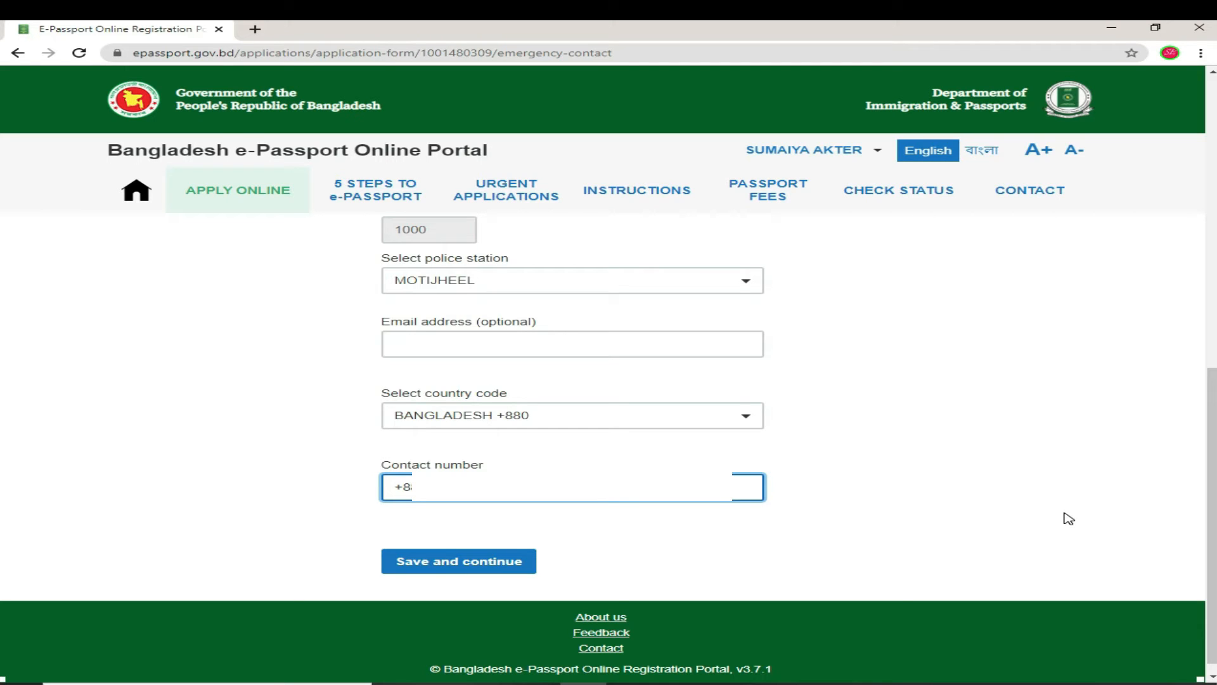
click(392, 570)
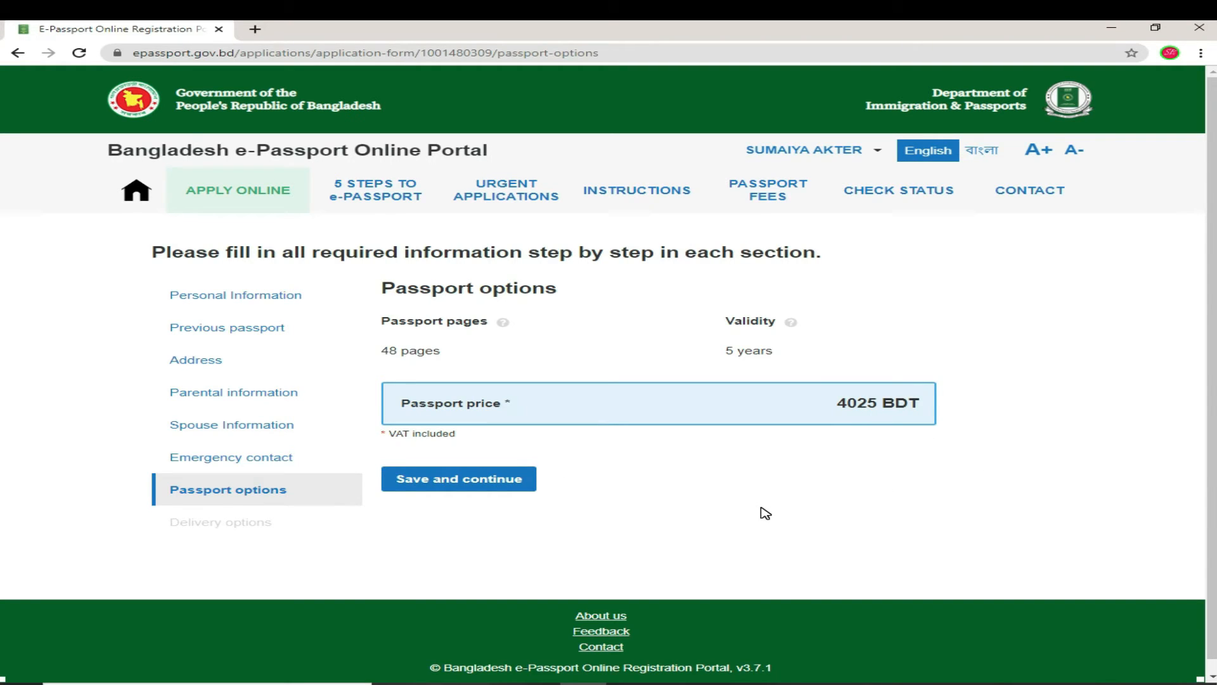
Step: Accept the 48-page, 5-year passport at 4025 BDT and save the options
scroll(765, 513, down, 1)
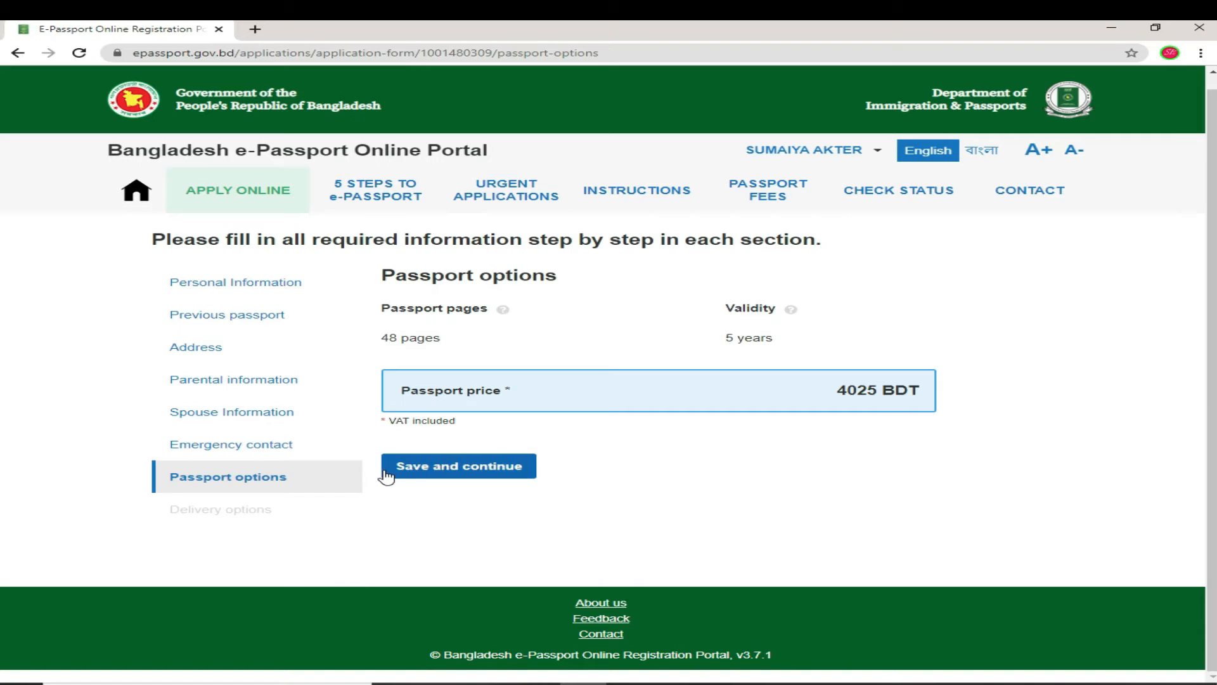
click(505, 472)
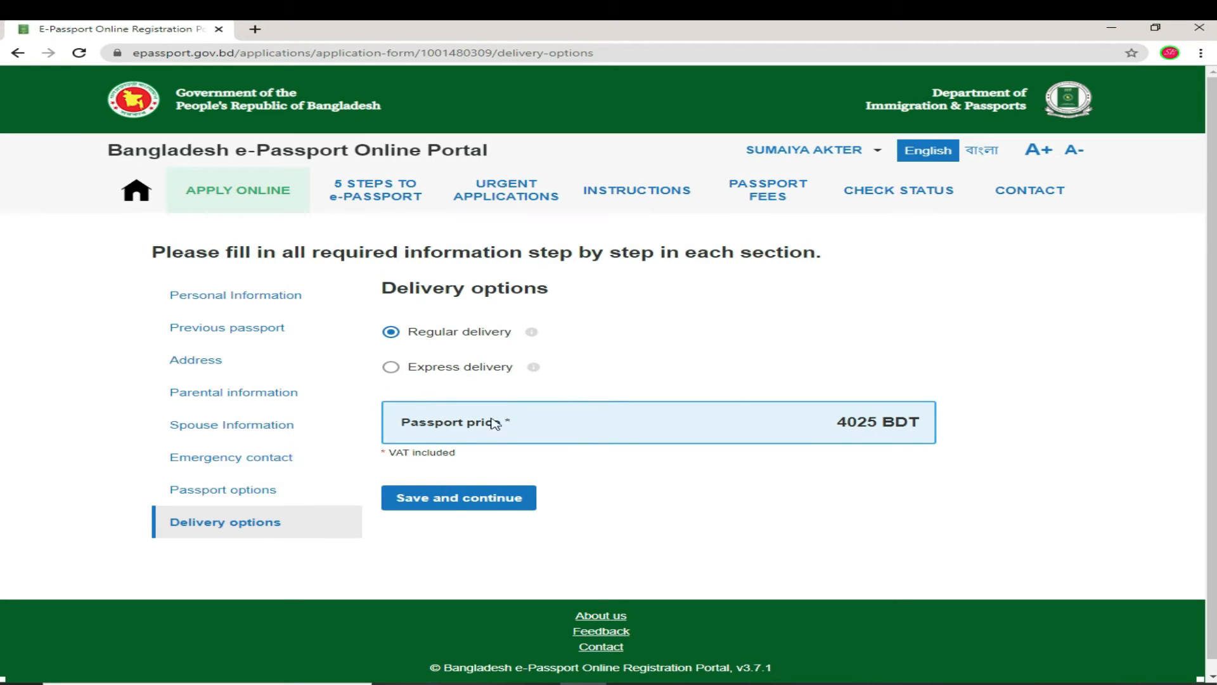
Step: Keep Regular delivery at 4025 BDT and save the delivery options
click(451, 502)
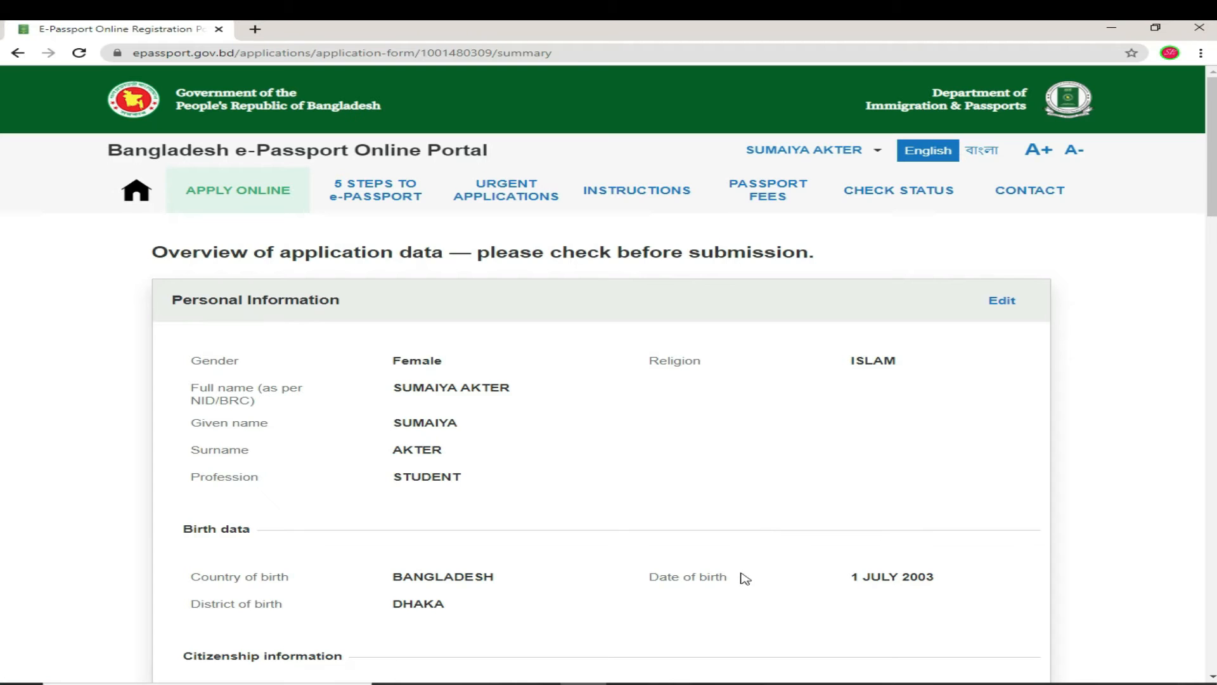
Step: Review the application overview down to 48 pages, 5-year validity and Regular delivery
scroll(578, 443, down, 1)
scroll(573, 443, up, 1)
scroll(911, 419, down, 10)
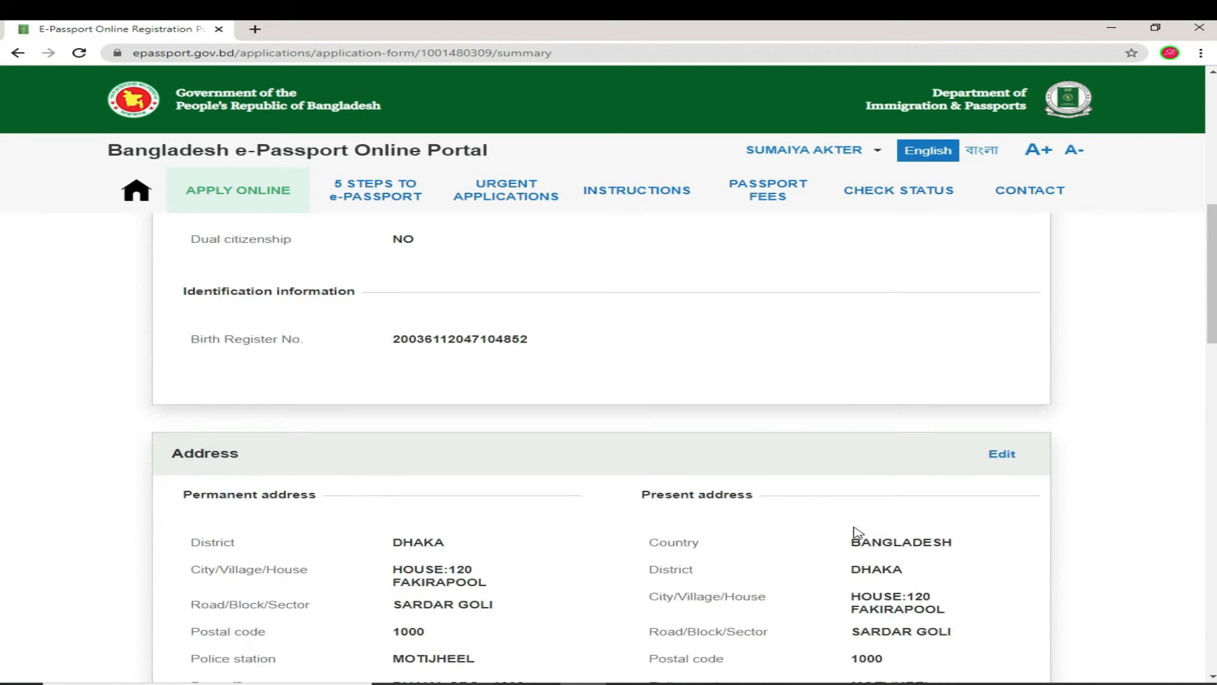
scroll(855, 535, down, 2)
scroll(765, 596, down, 3)
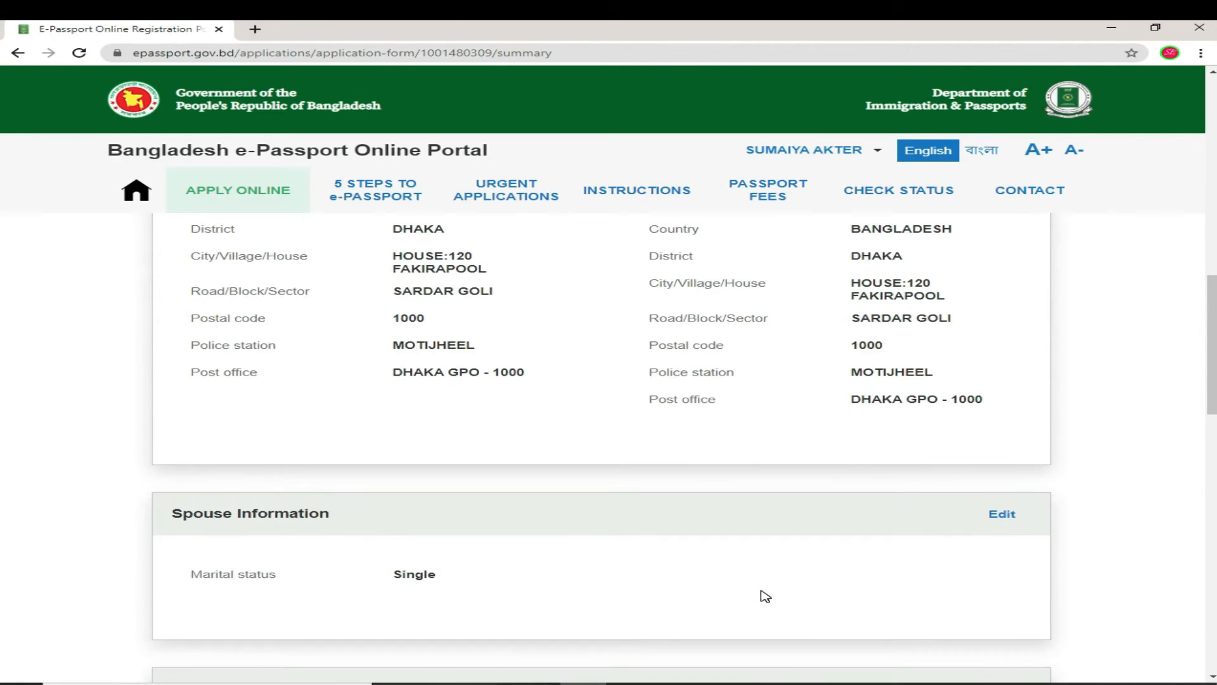
scroll(765, 596, down, 3)
scroll(765, 596, down, 1)
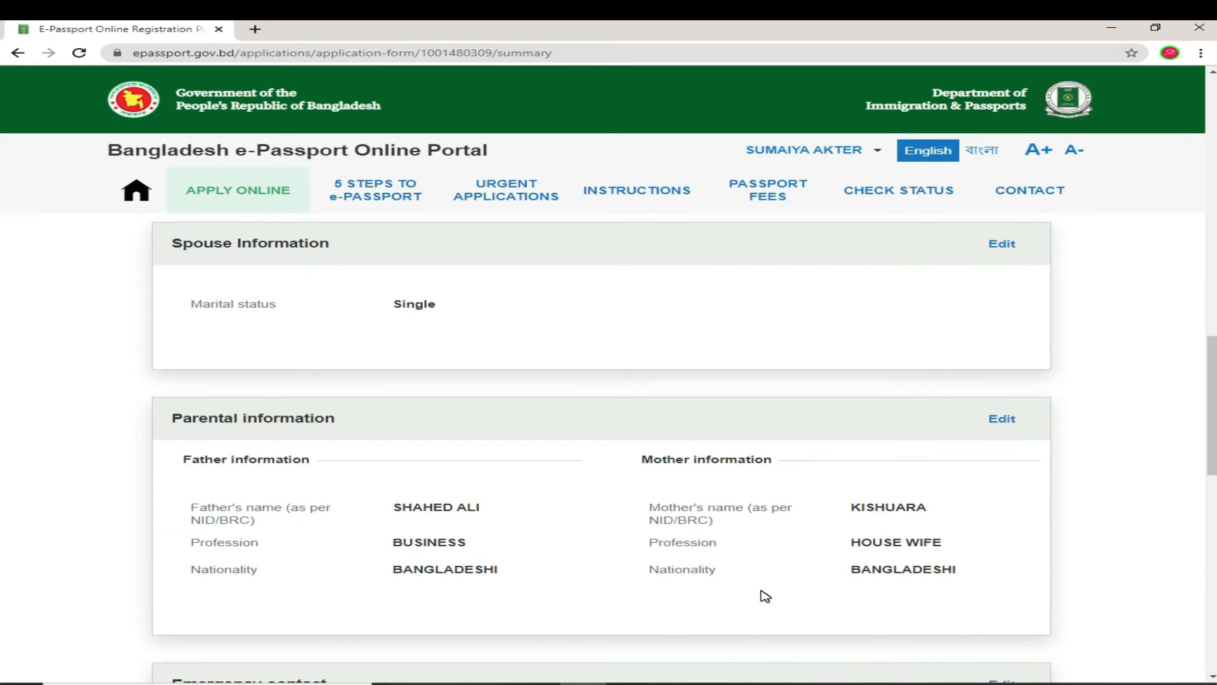
scroll(839, 552, up, 6)
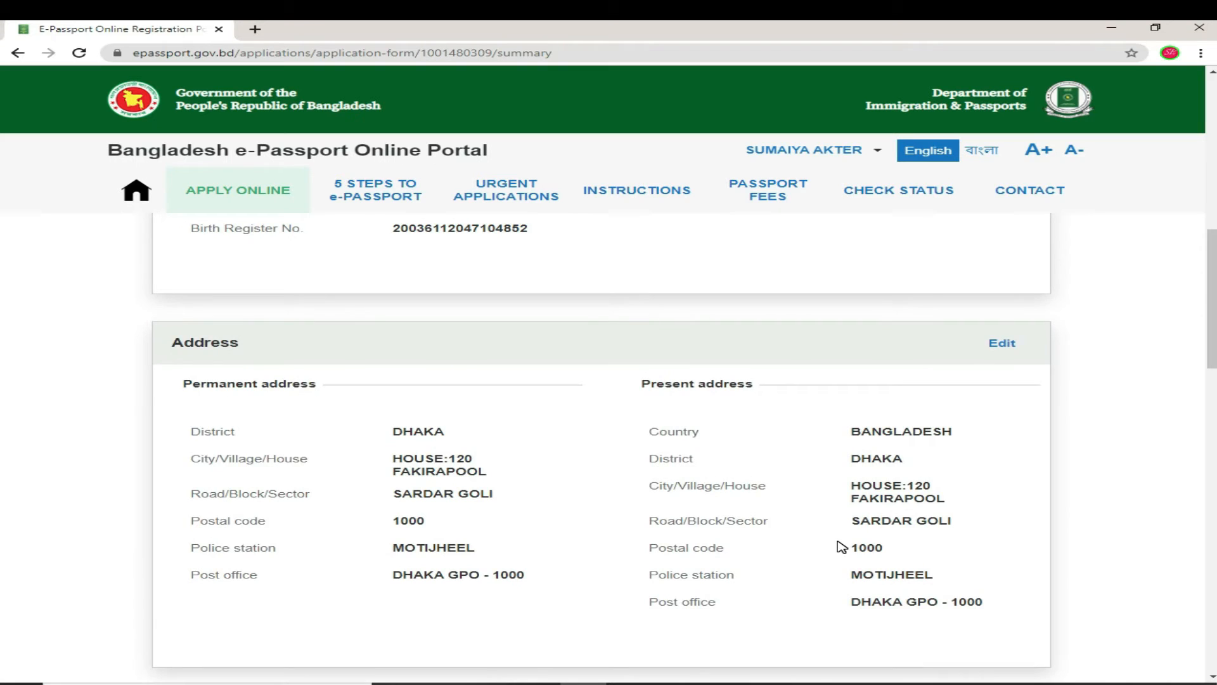
scroll(842, 546, up, 6)
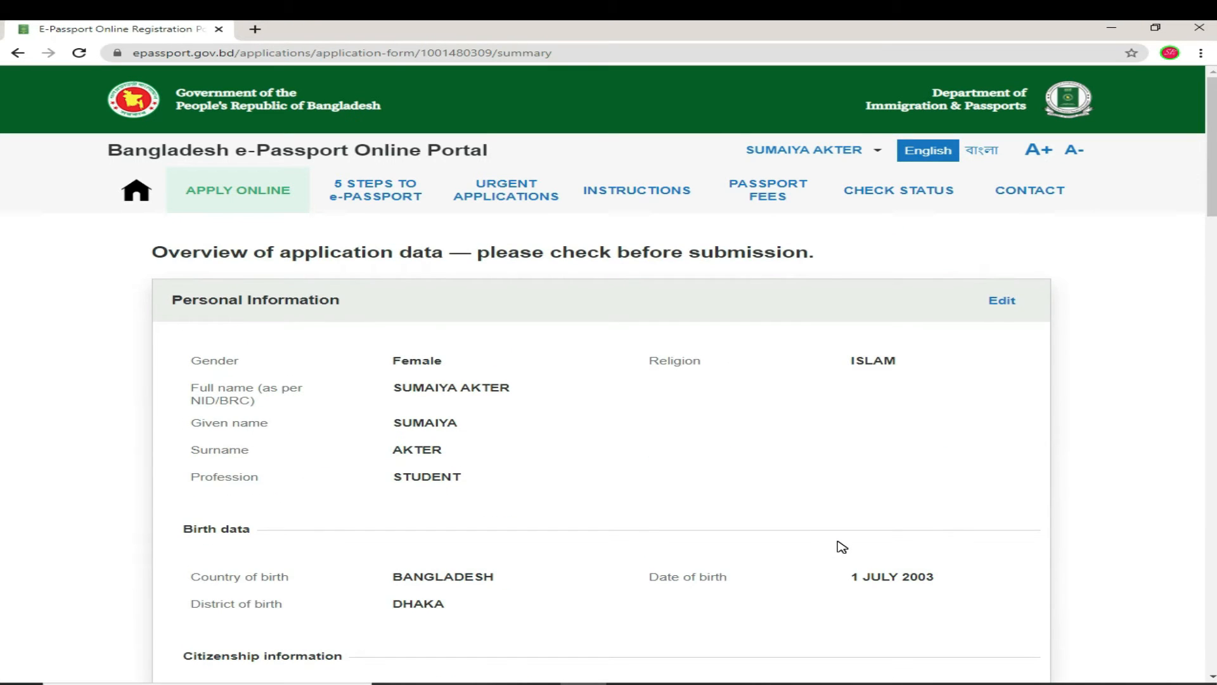
scroll(842, 547, down, 12)
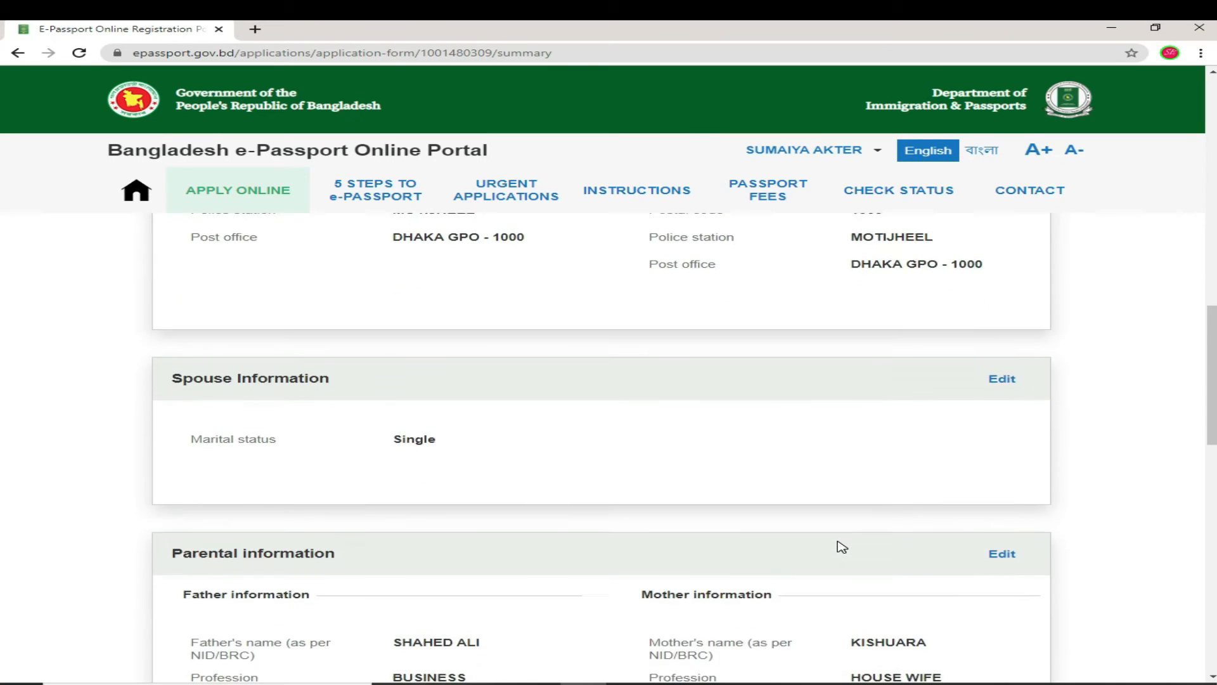
scroll(842, 547, down, 8)
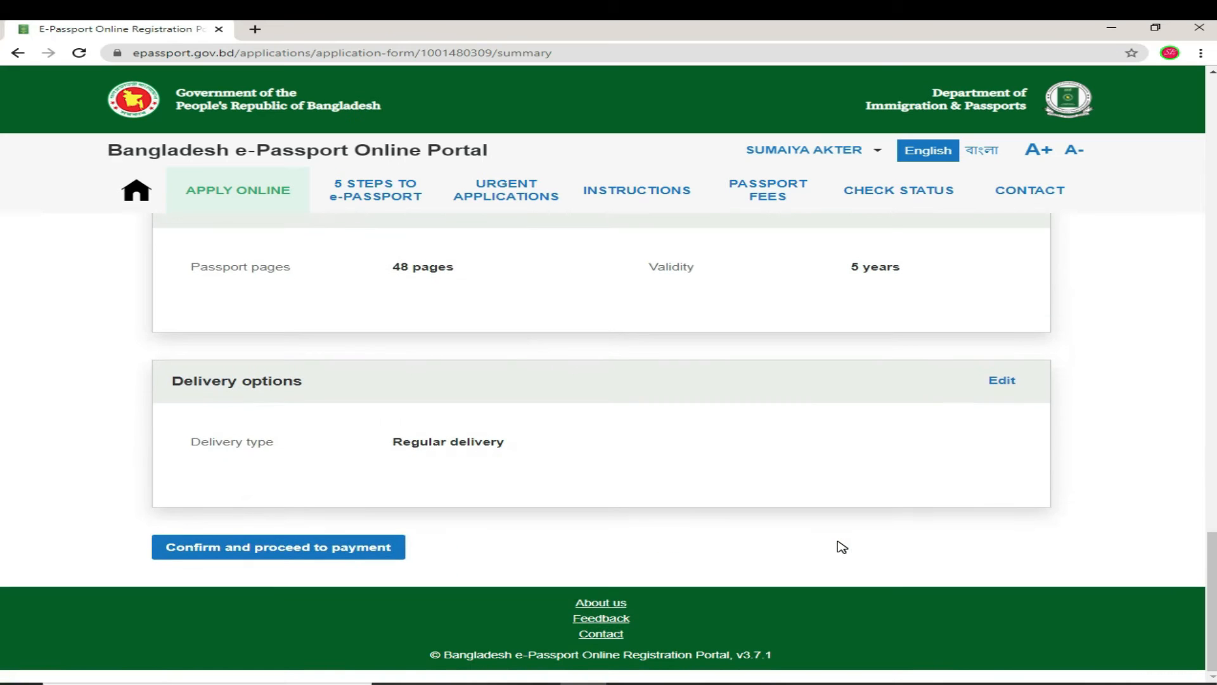
scroll(841, 547, up, 10)
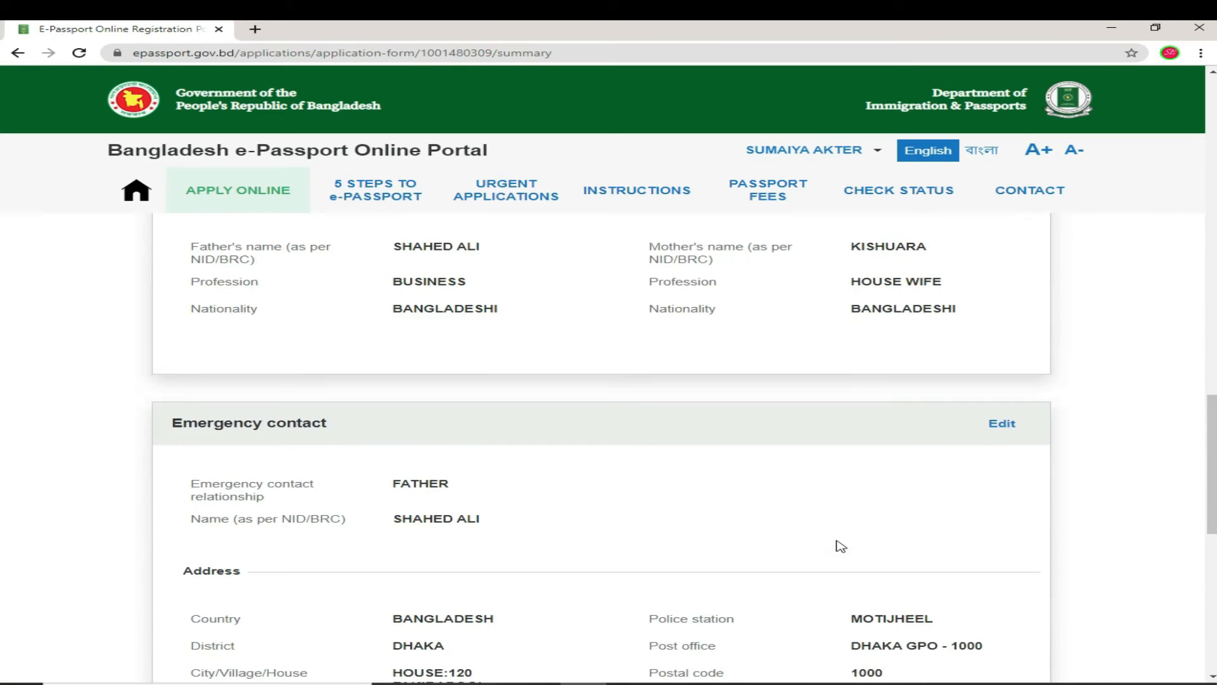
scroll(840, 546, down, 10)
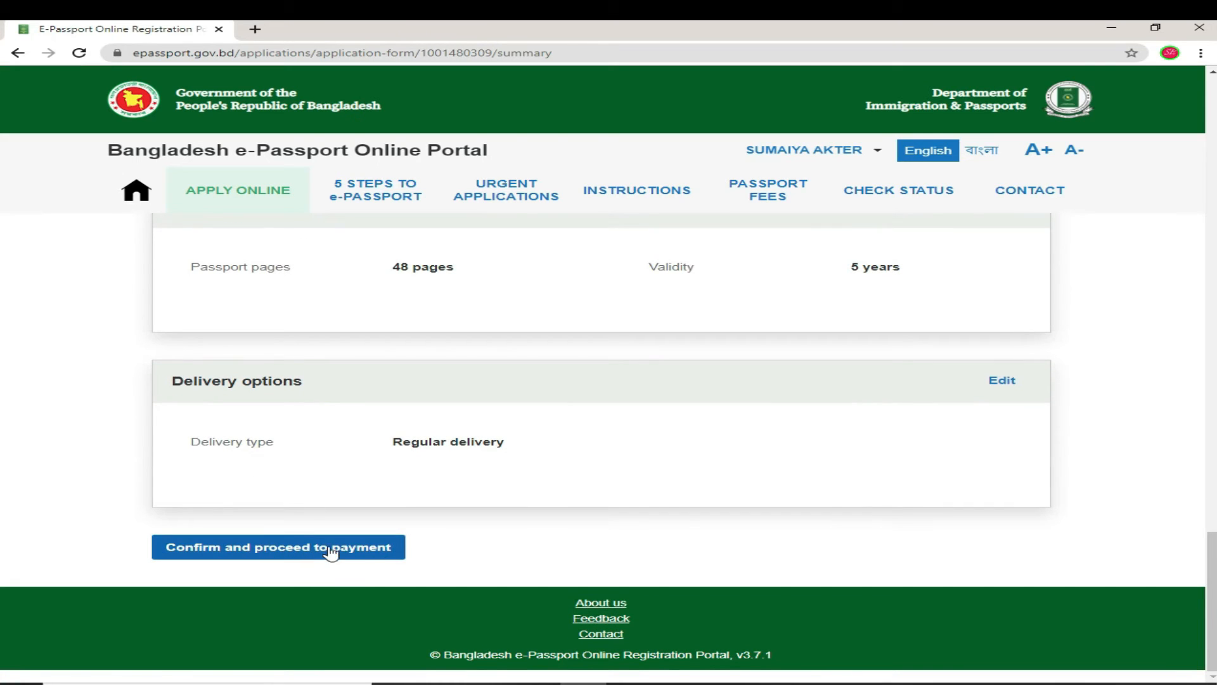
Step: Confirm the application and review the payment page: offline bank payment only, 4025 BDT fee
click(370, 556)
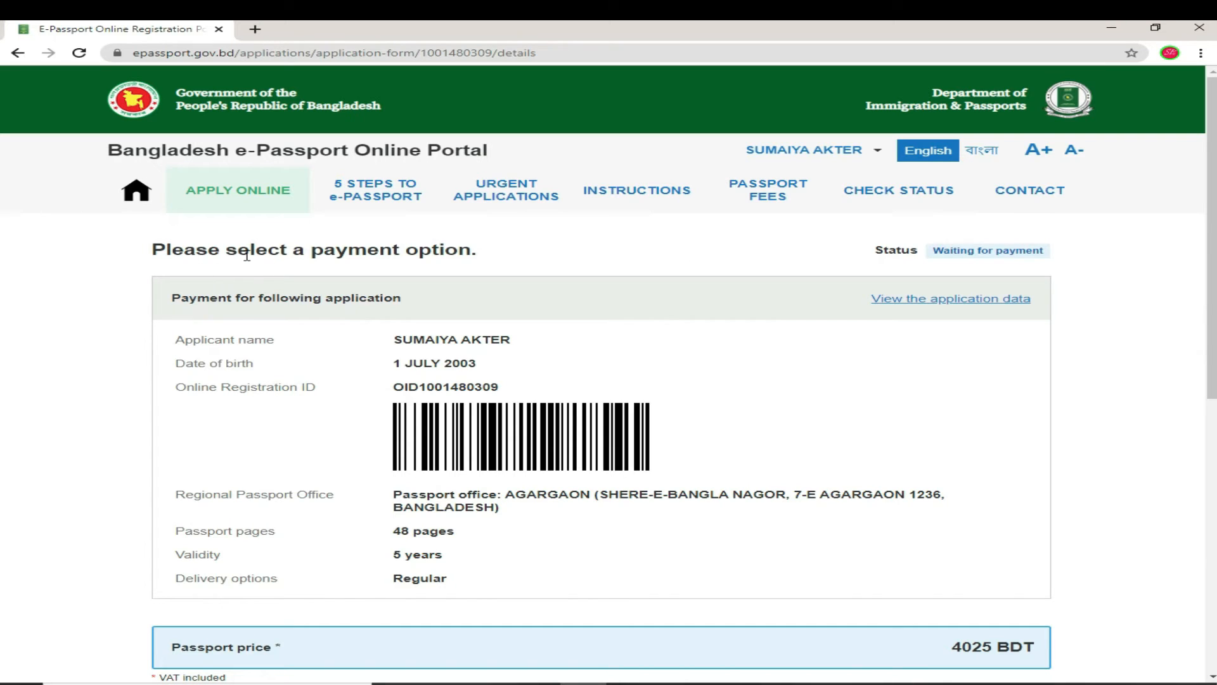
scroll(674, 549, down, 2)
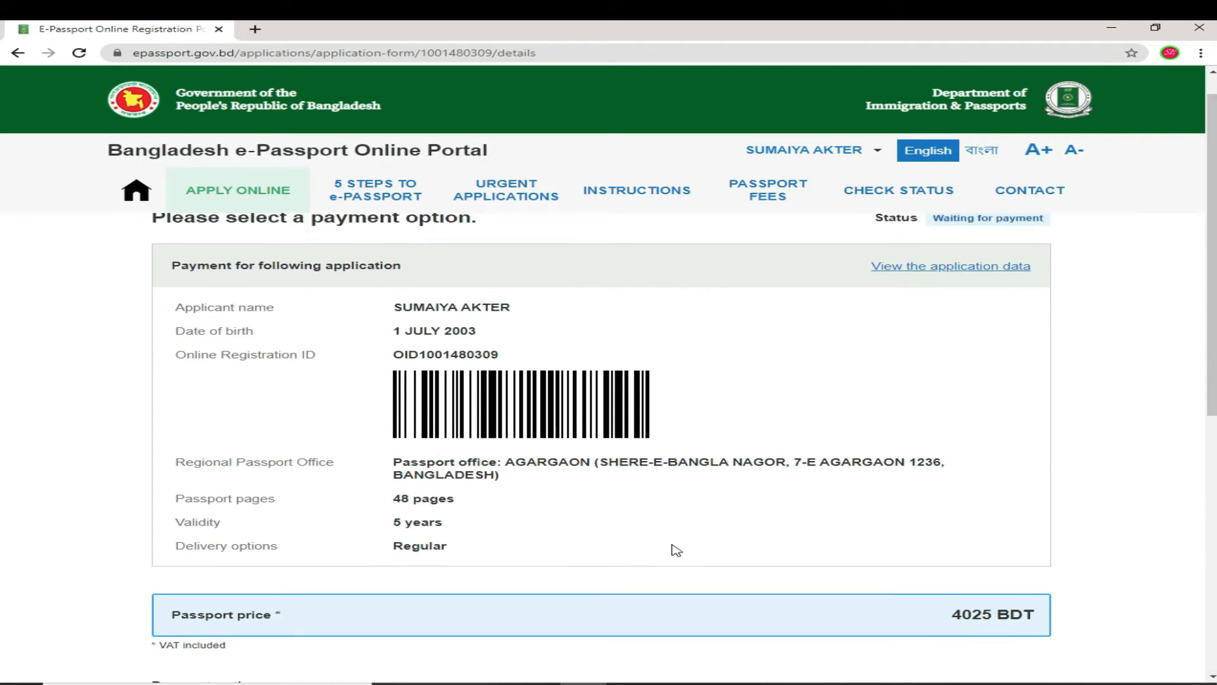
scroll(676, 549, up, 2)
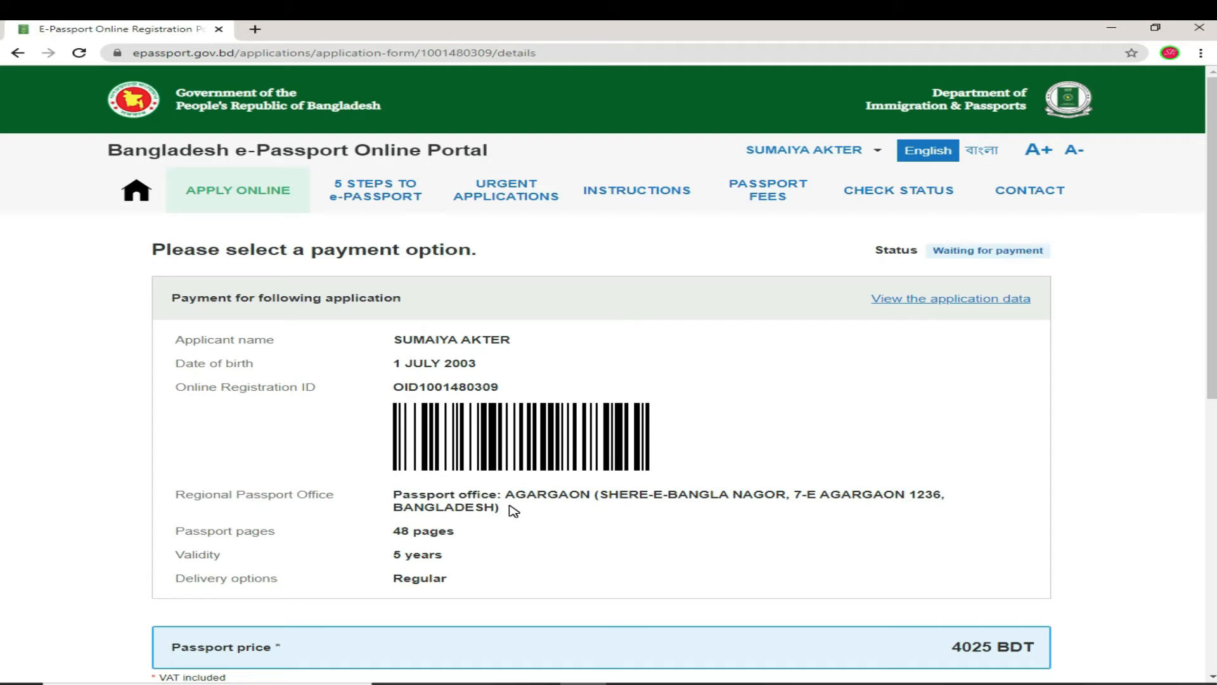
scroll(513, 511, down, 1)
scroll(514, 511, down, 2)
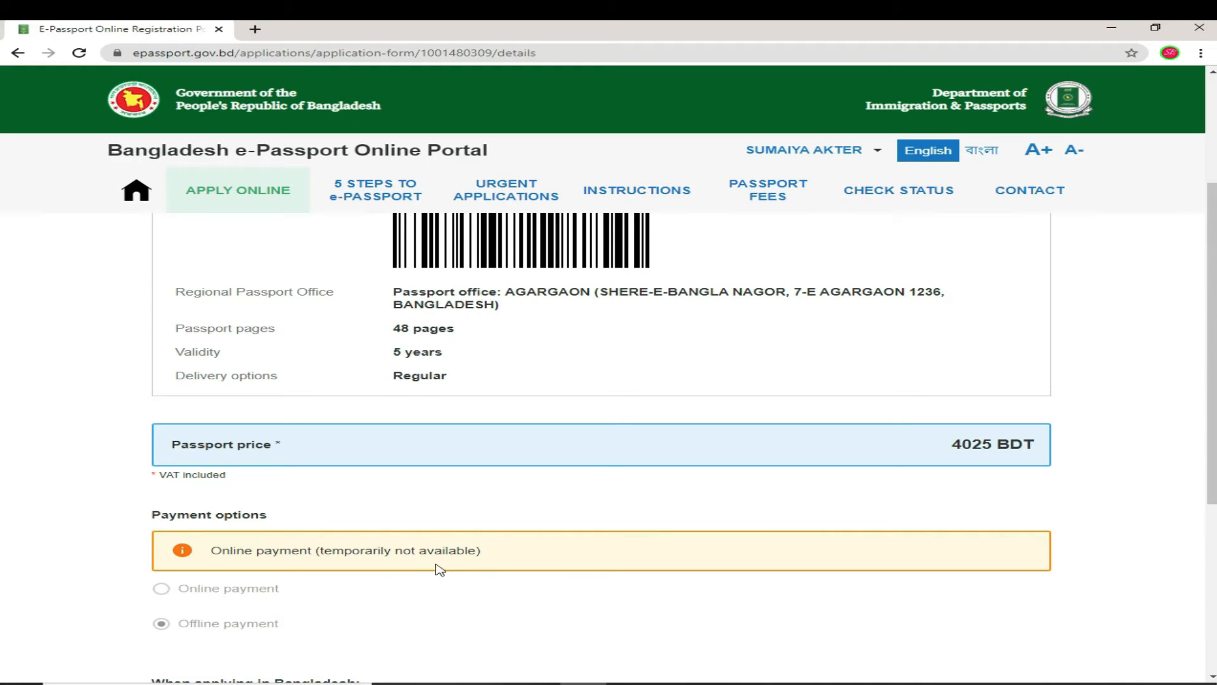
scroll(463, 568, down, 2)
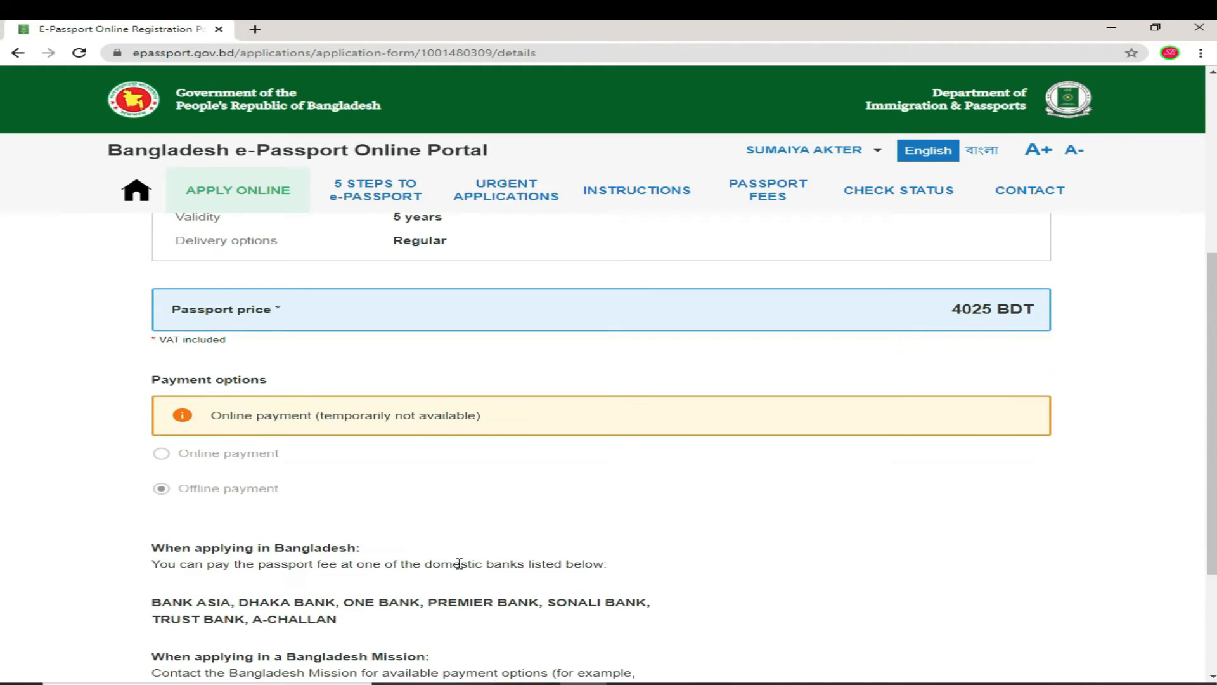
scroll(459, 563, down, 1)
scroll(462, 568, down, 1)
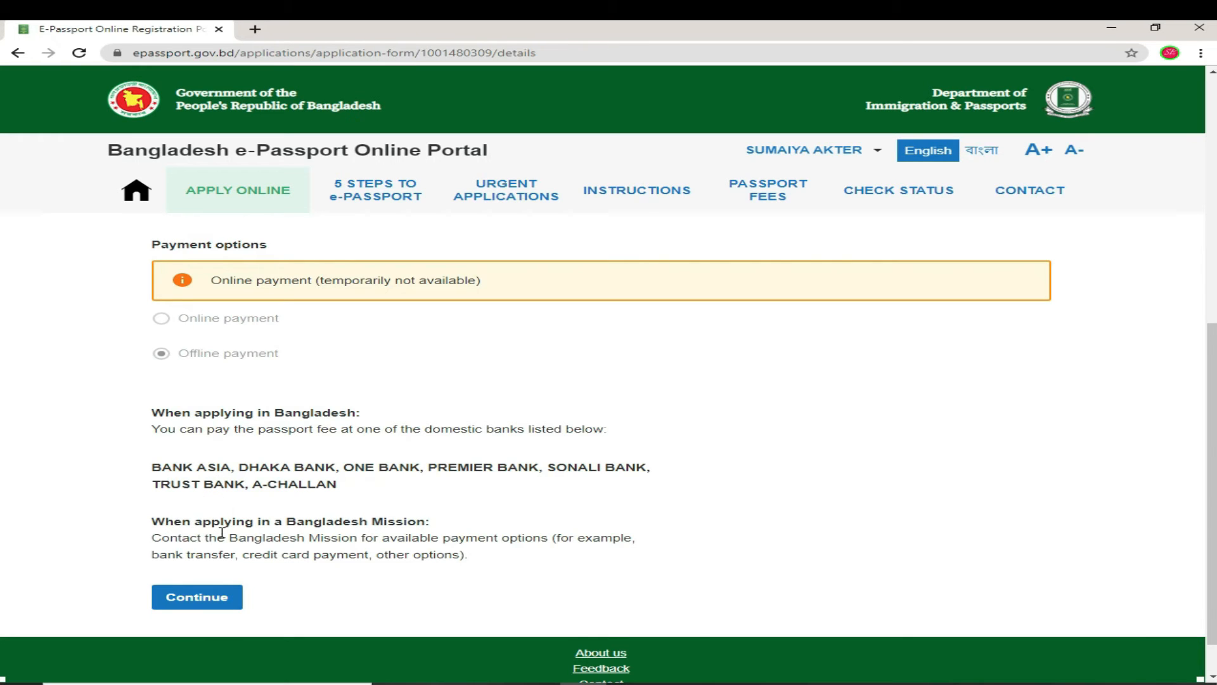
scroll(222, 533, down, 1)
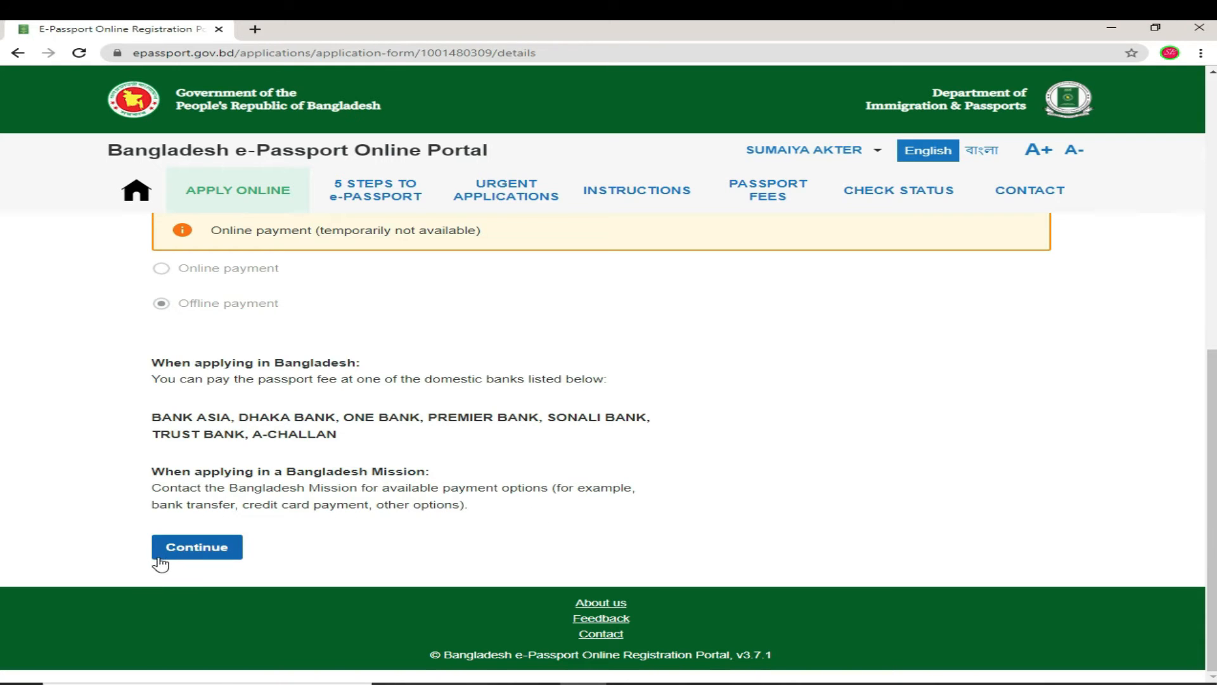
Step: Submit the offline payment choice without an appointment and scroll the Bengali instructions page
click(185, 546)
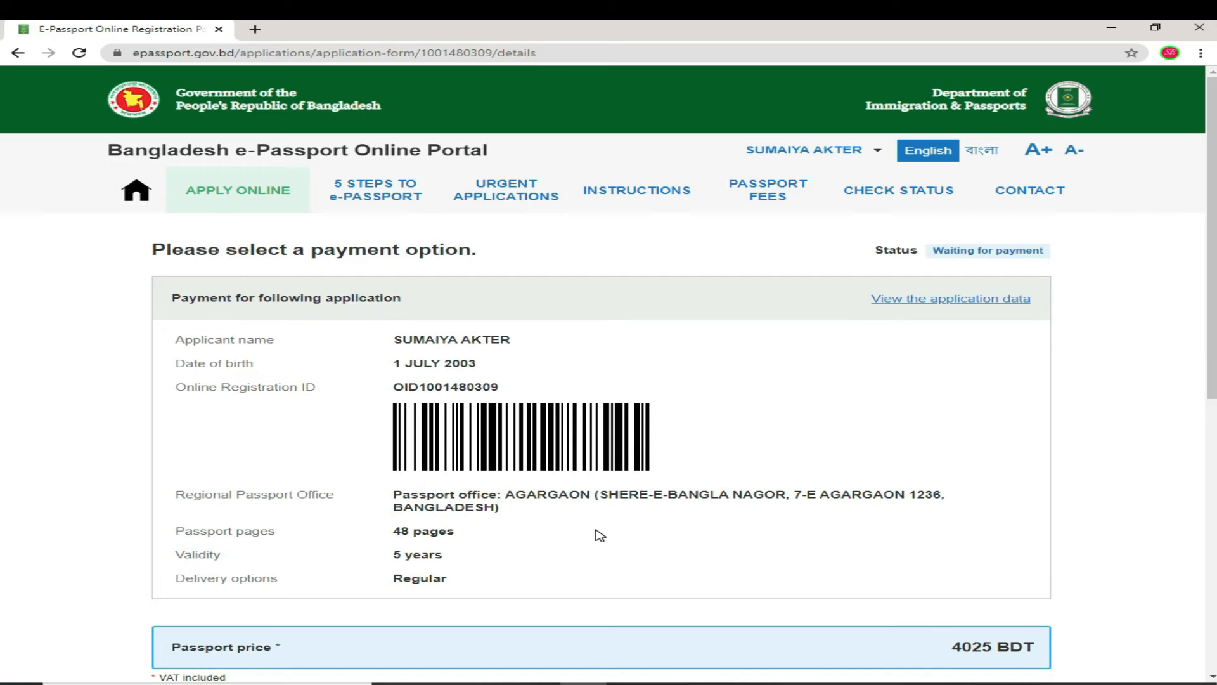
scroll(599, 536, down, 1)
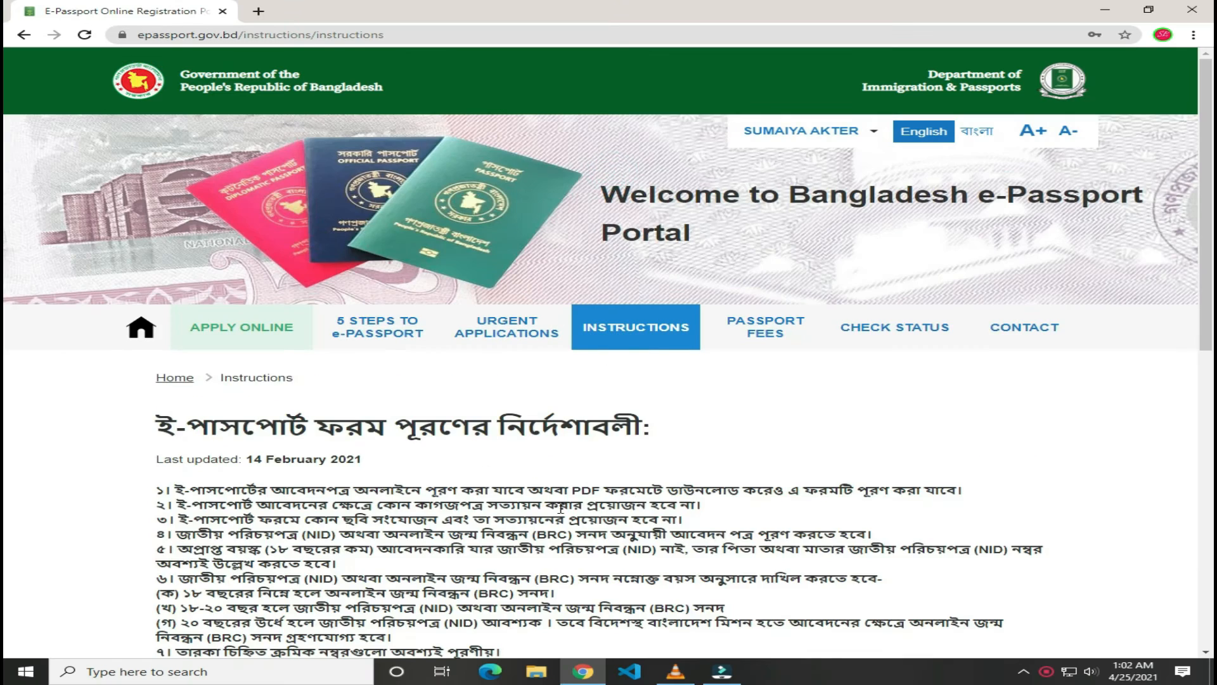
scroll(561, 508, down, 15)
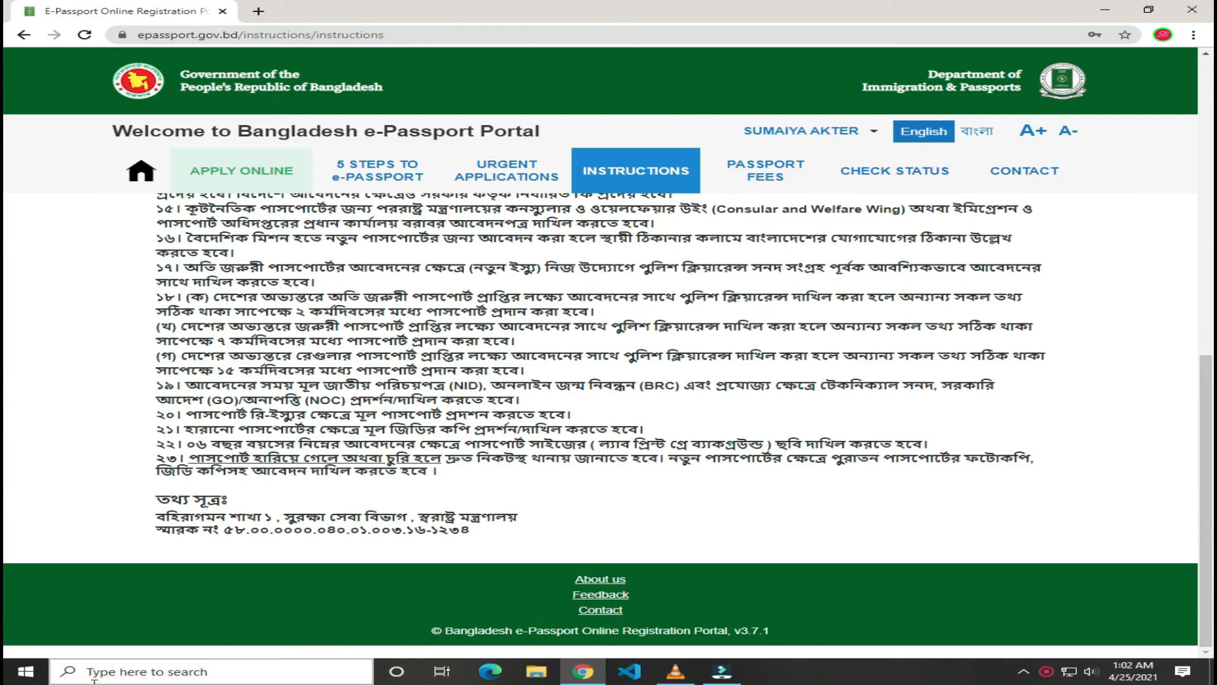
Step: Open the submitted application's details from My Applications in the account menu
click(808, 131)
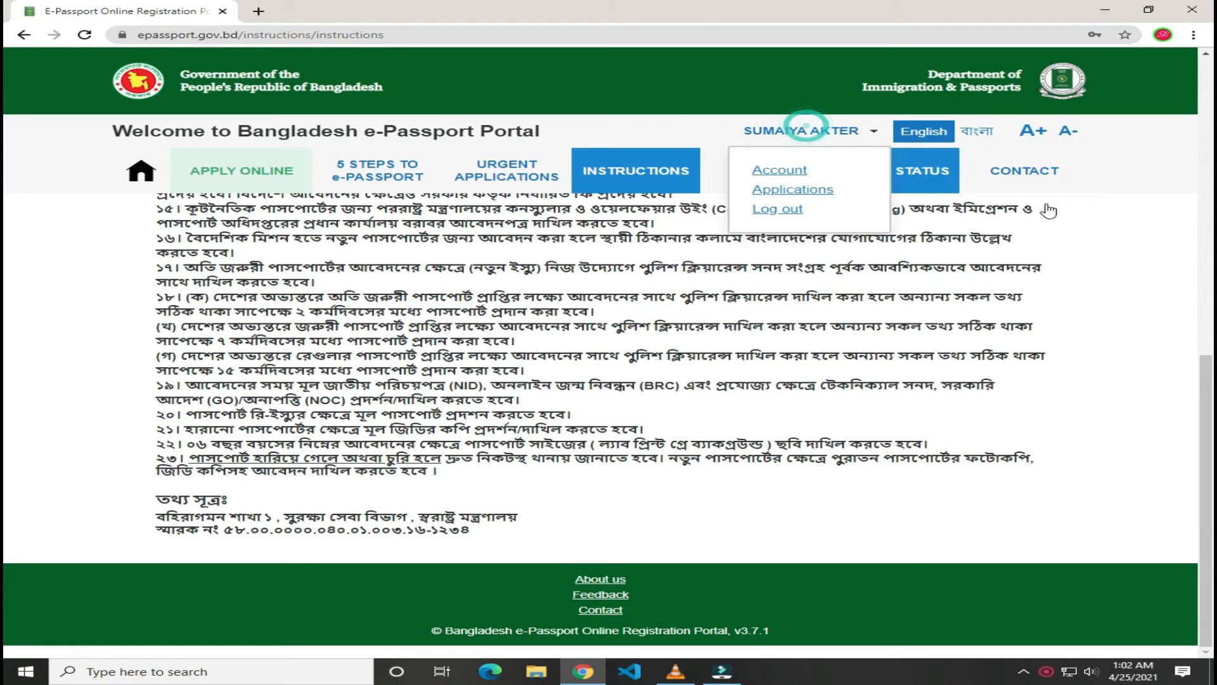
click(801, 190)
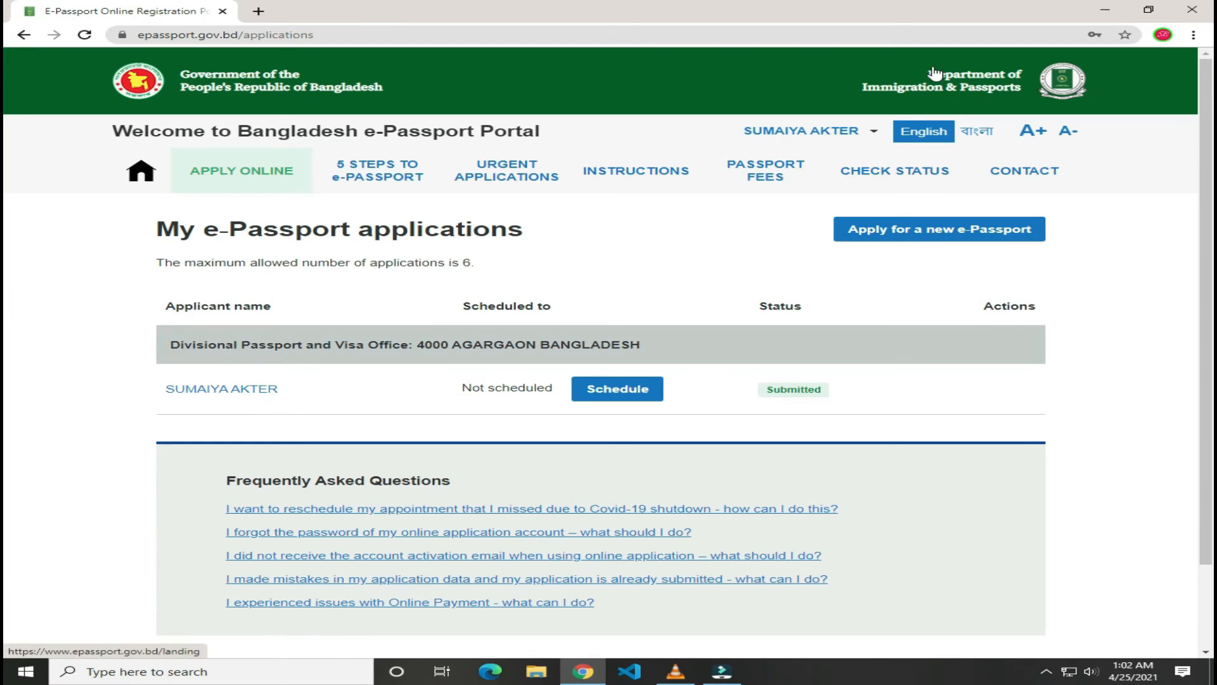
click(874, 130)
click(798, 192)
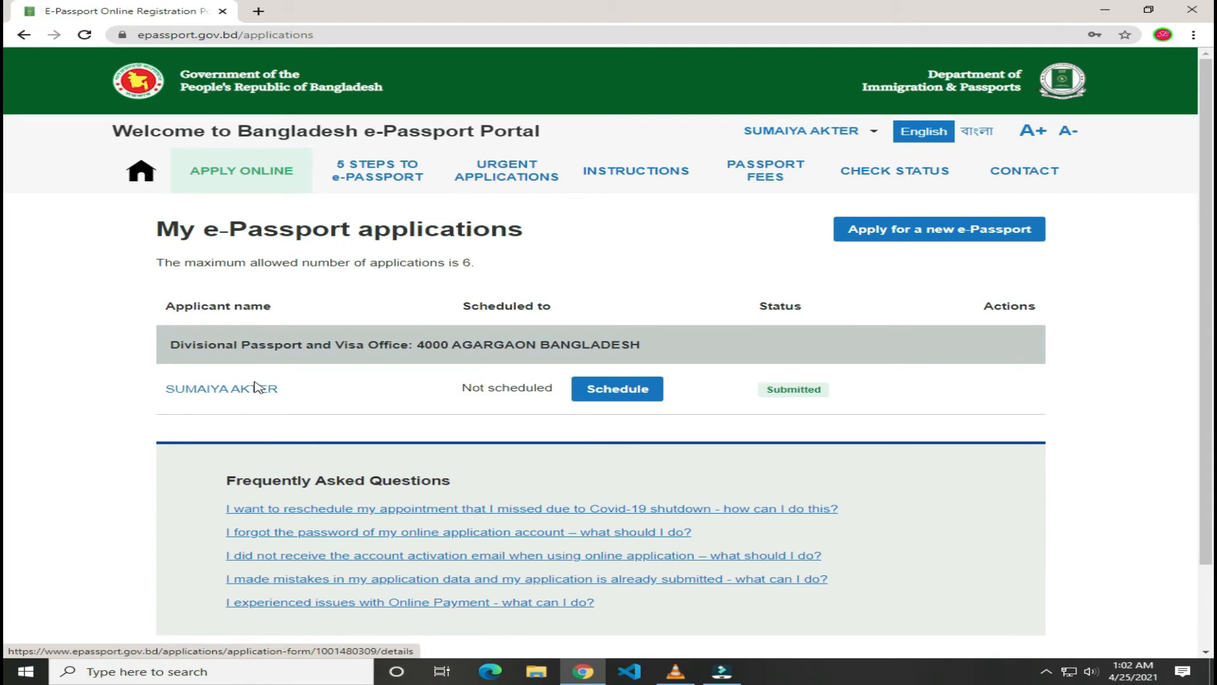
click(257, 391)
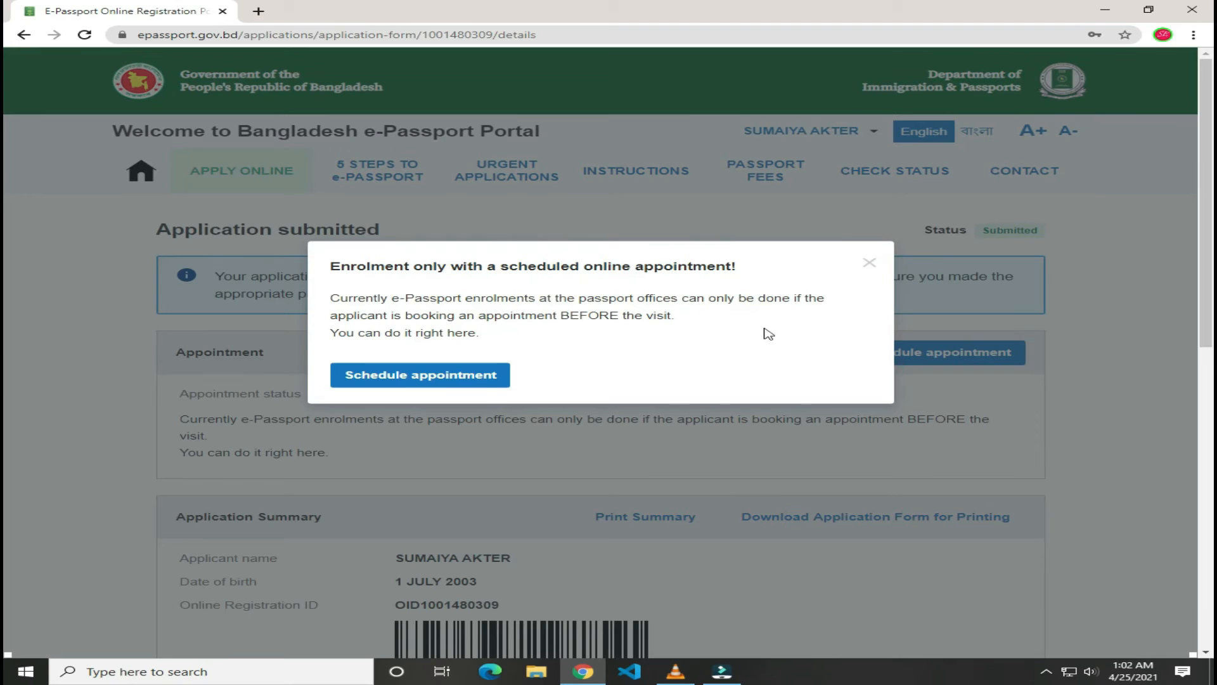
Step: Dismiss the enrolment notice and scroll to the six required documents and 4025 BDT price
click(869, 265)
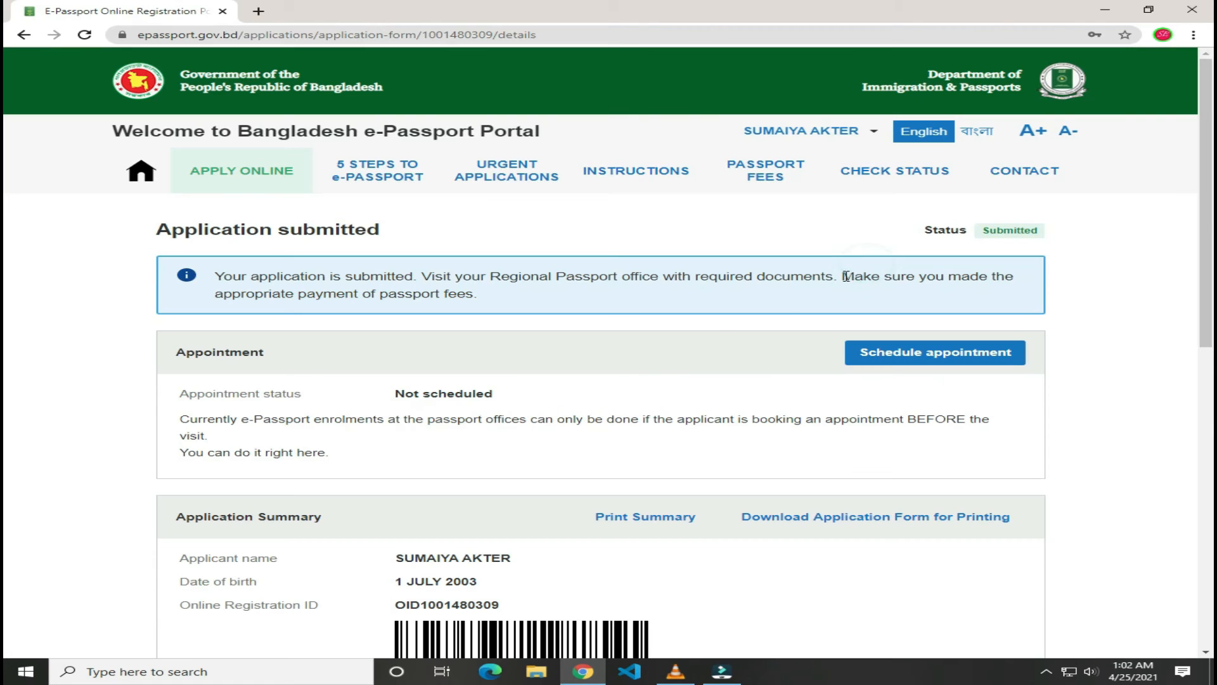
scroll(697, 553, down, 1)
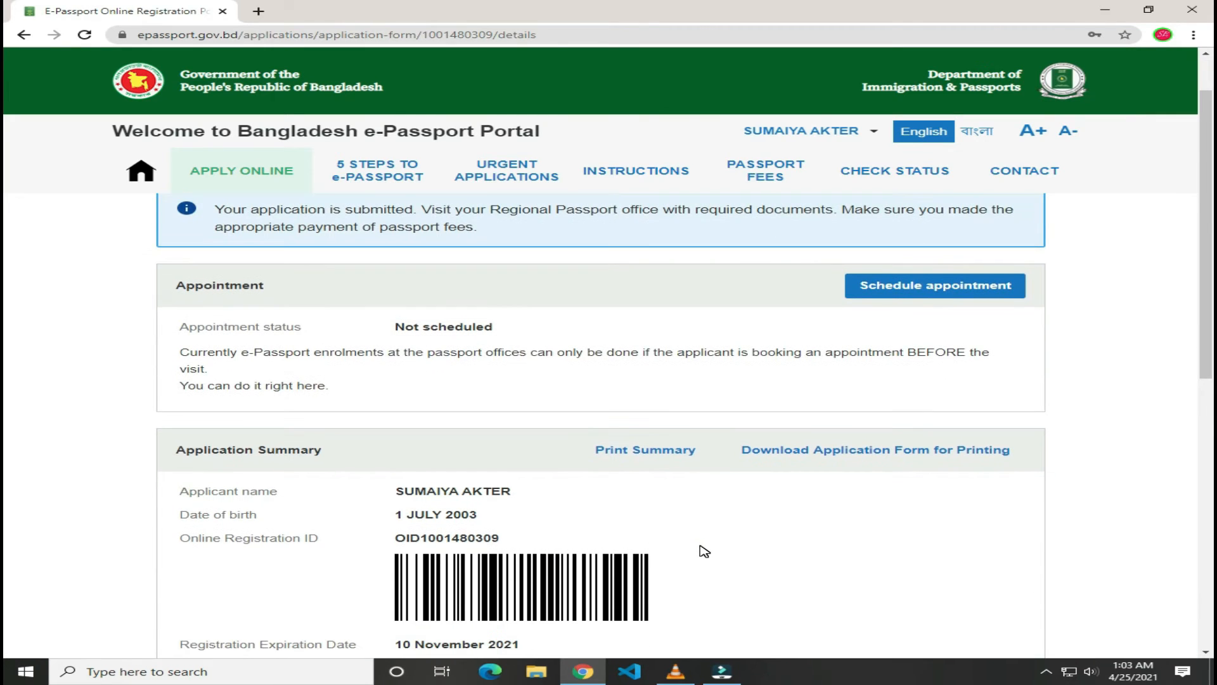
scroll(668, 552, up, 1)
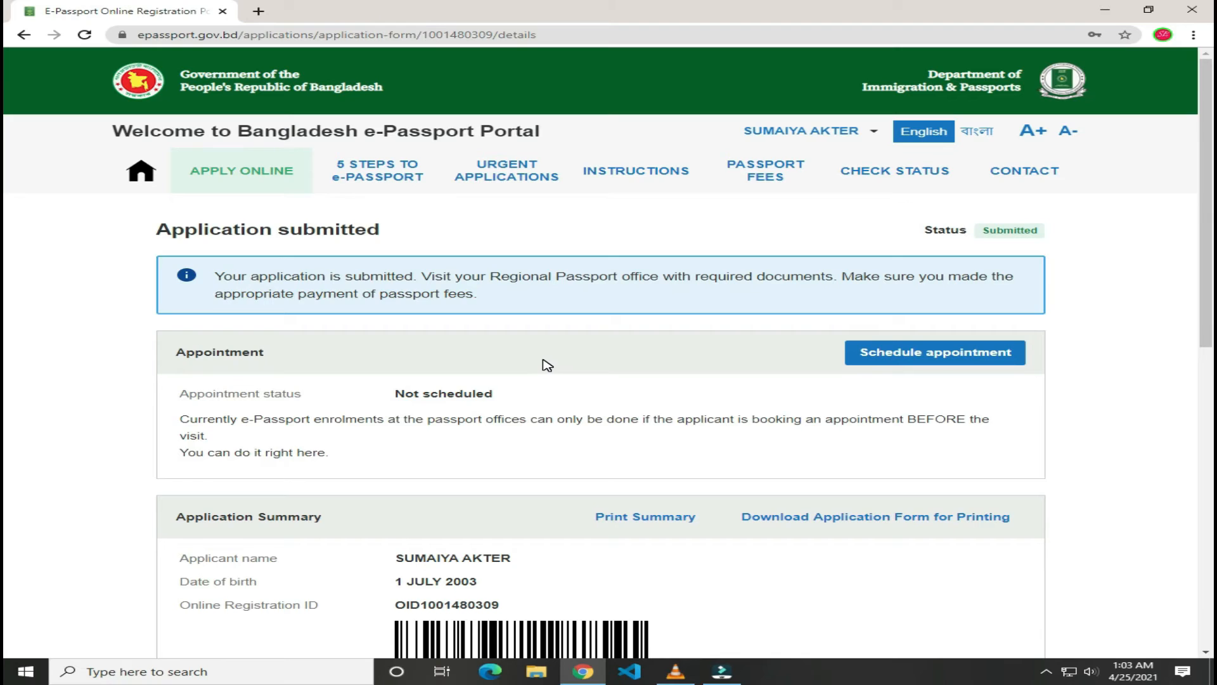
scroll(548, 365, down, 1)
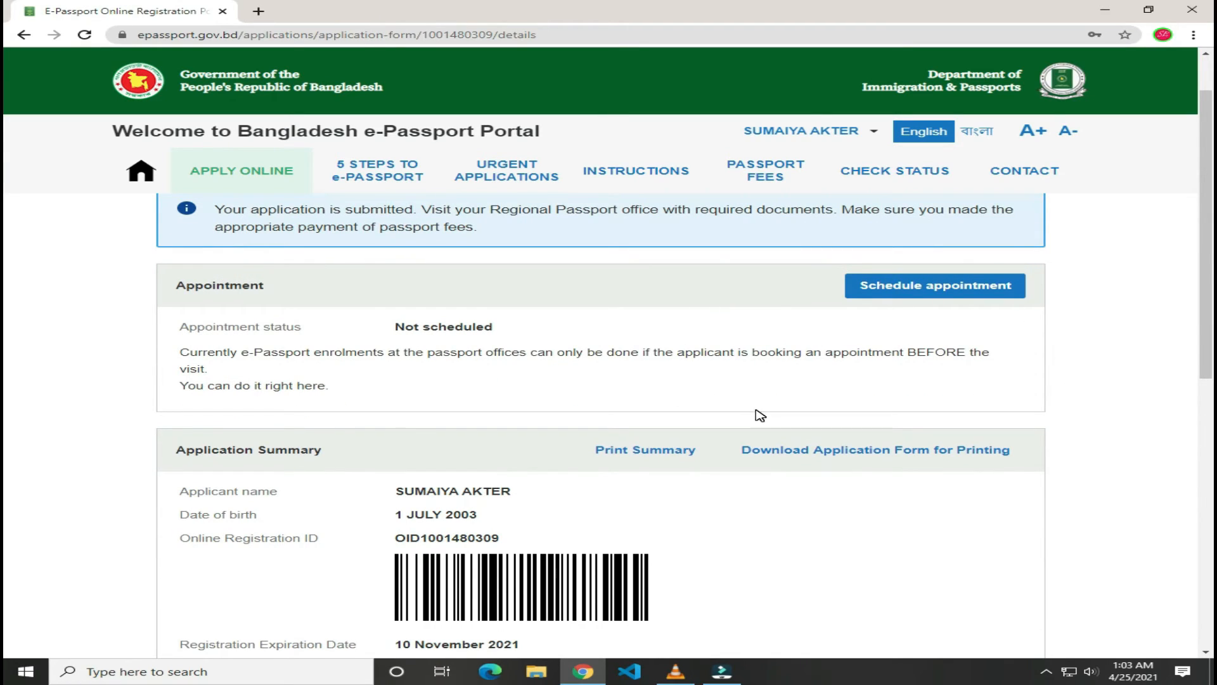
scroll(644, 386, down, 1)
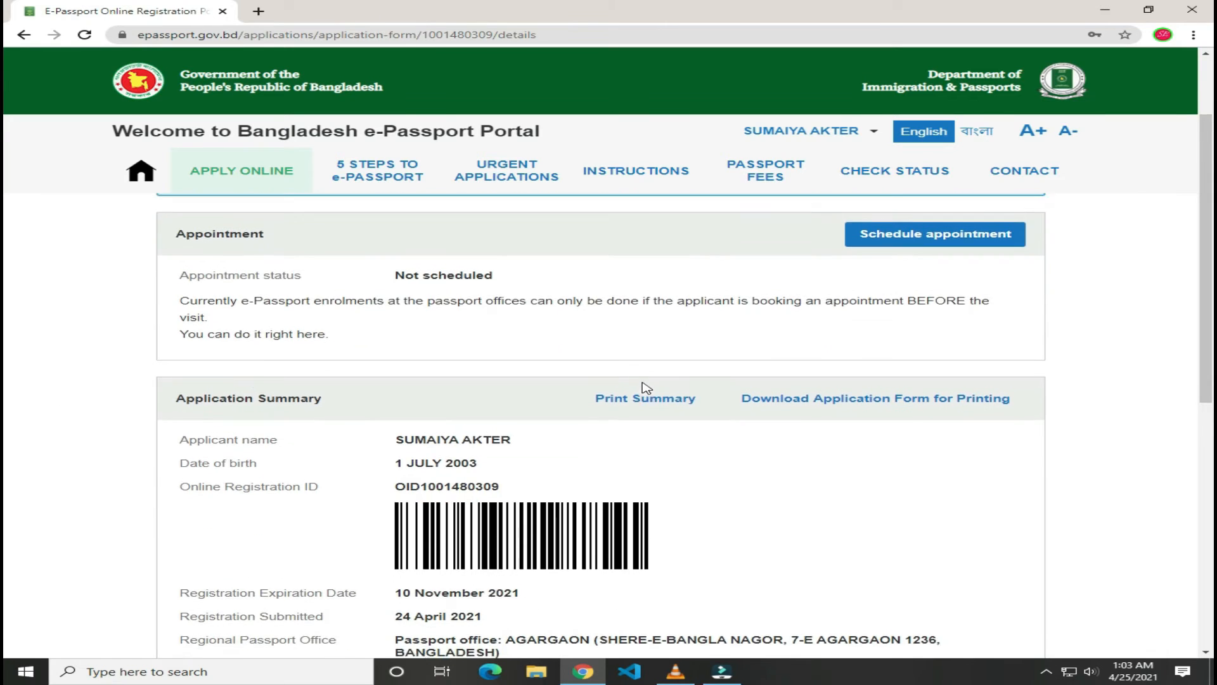
scroll(443, 416, up, 2)
scroll(405, 426, down, 2)
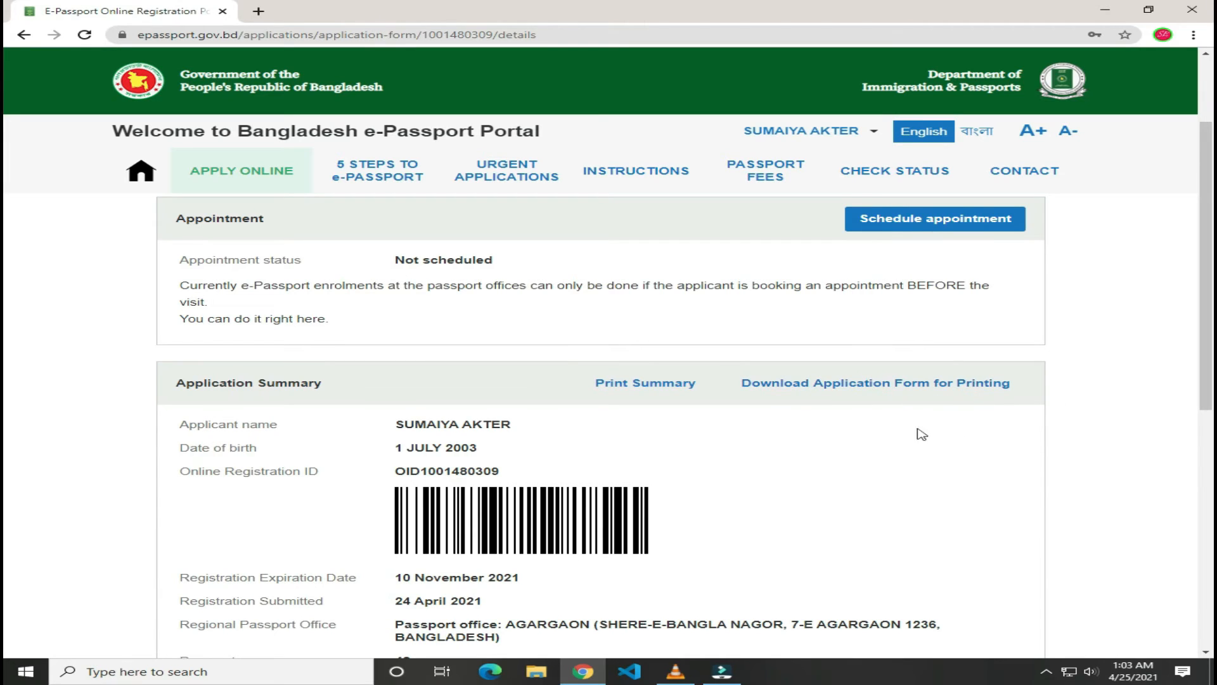
scroll(805, 476, down, 3)
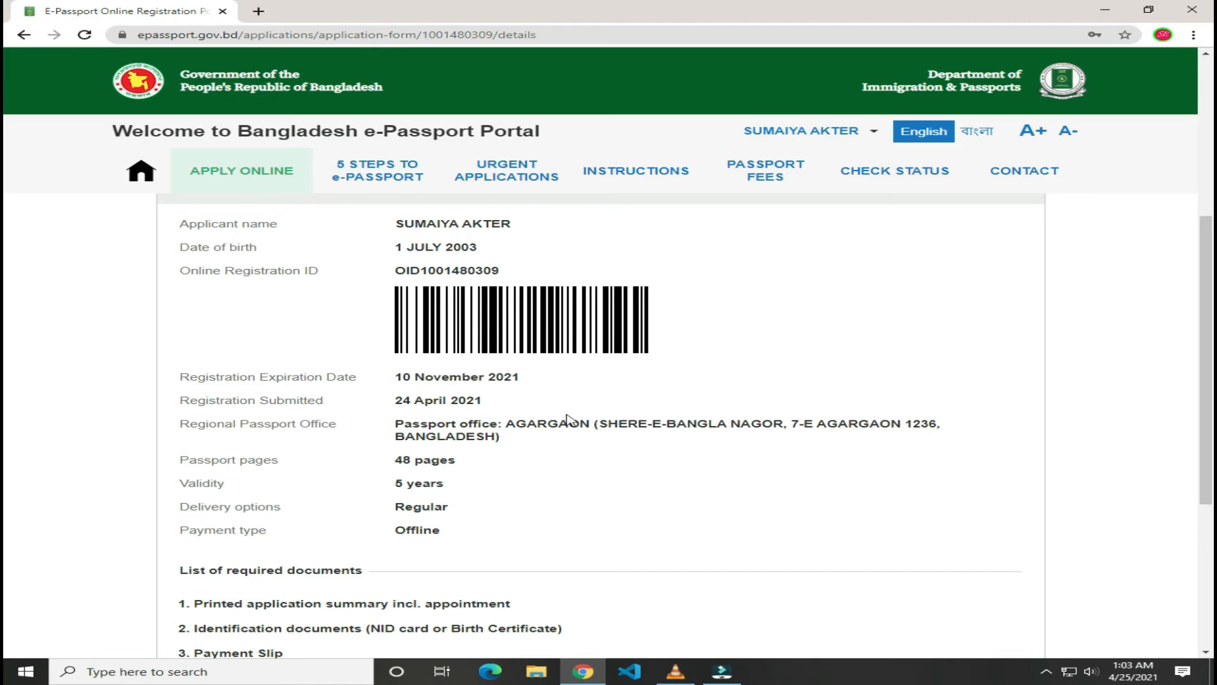
scroll(606, 565, down, 1)
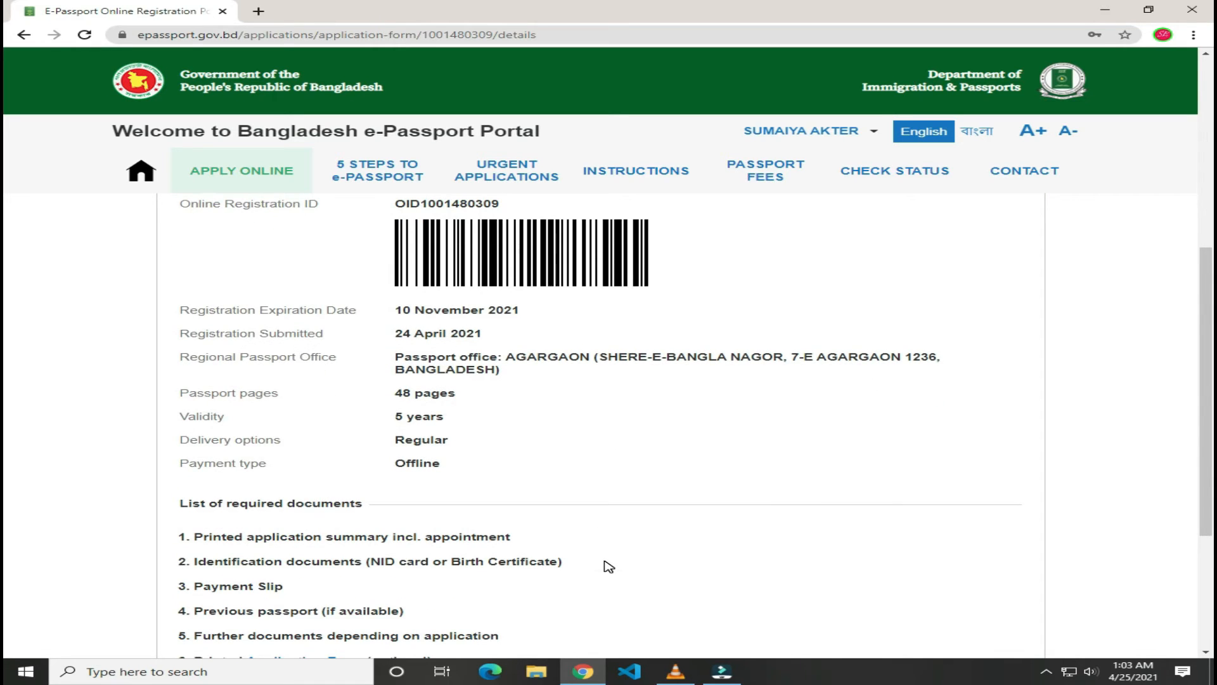
scroll(609, 565, down, 2)
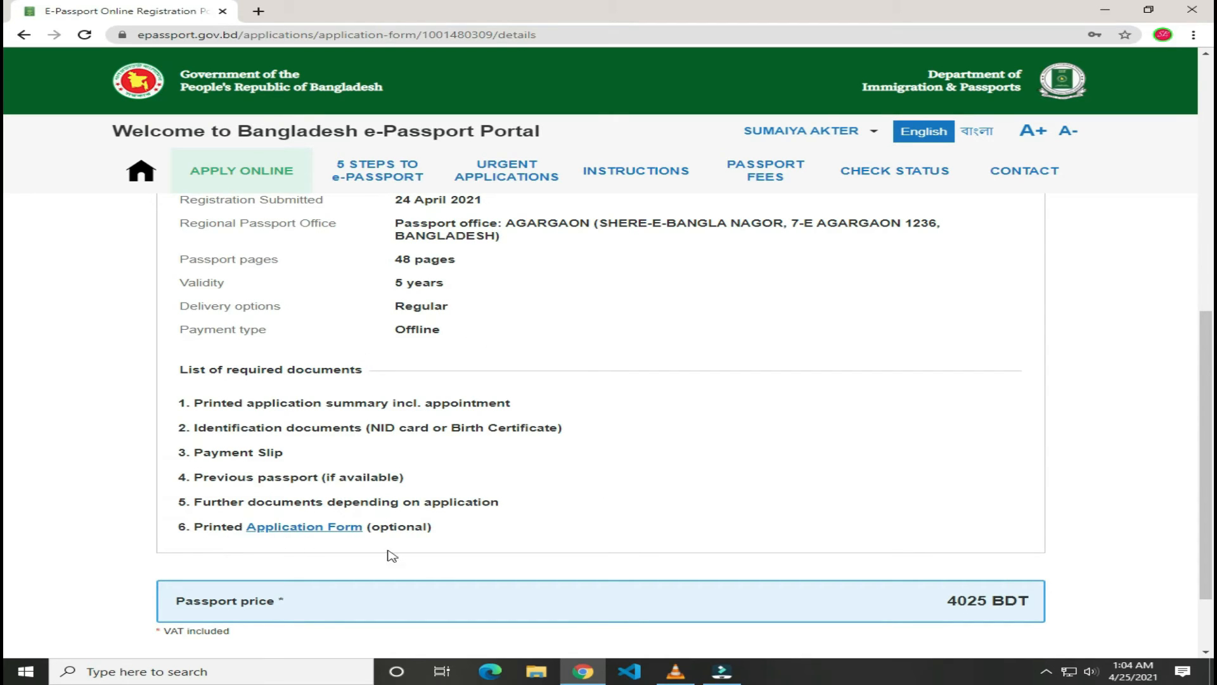
scroll(603, 547, up, 5)
scroll(602, 544, down, 4)
scroll(591, 574, up, 4)
scroll(593, 576, down, 4)
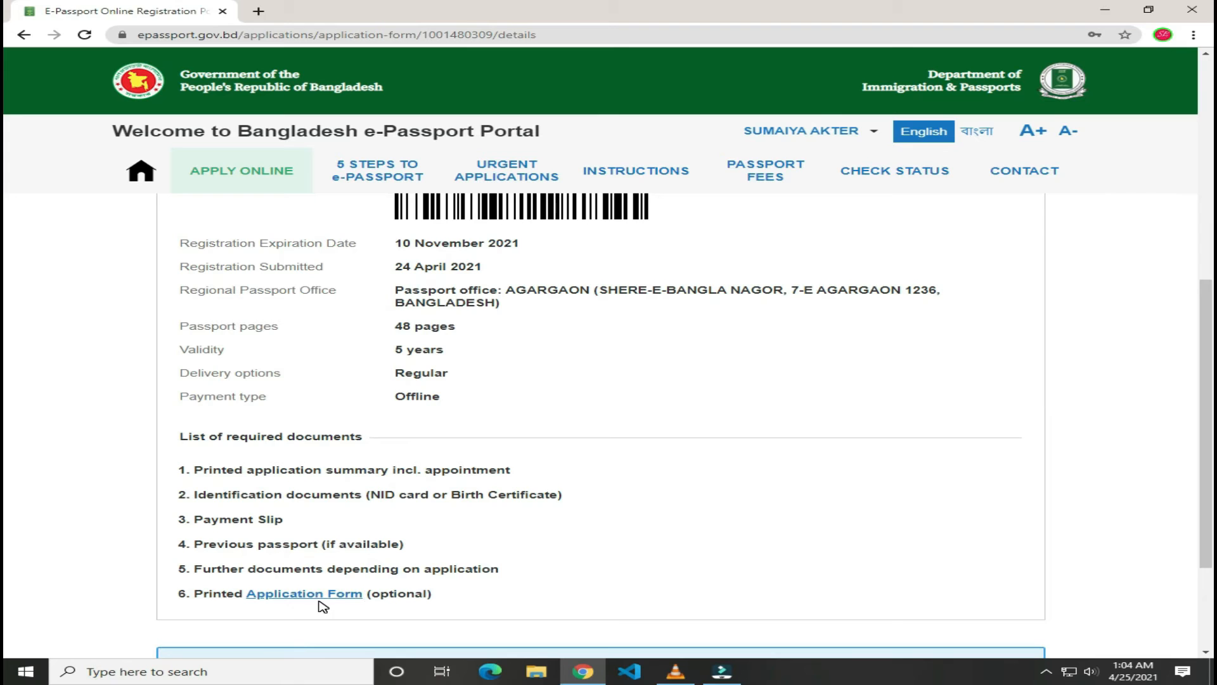
scroll(693, 531, up, 6)
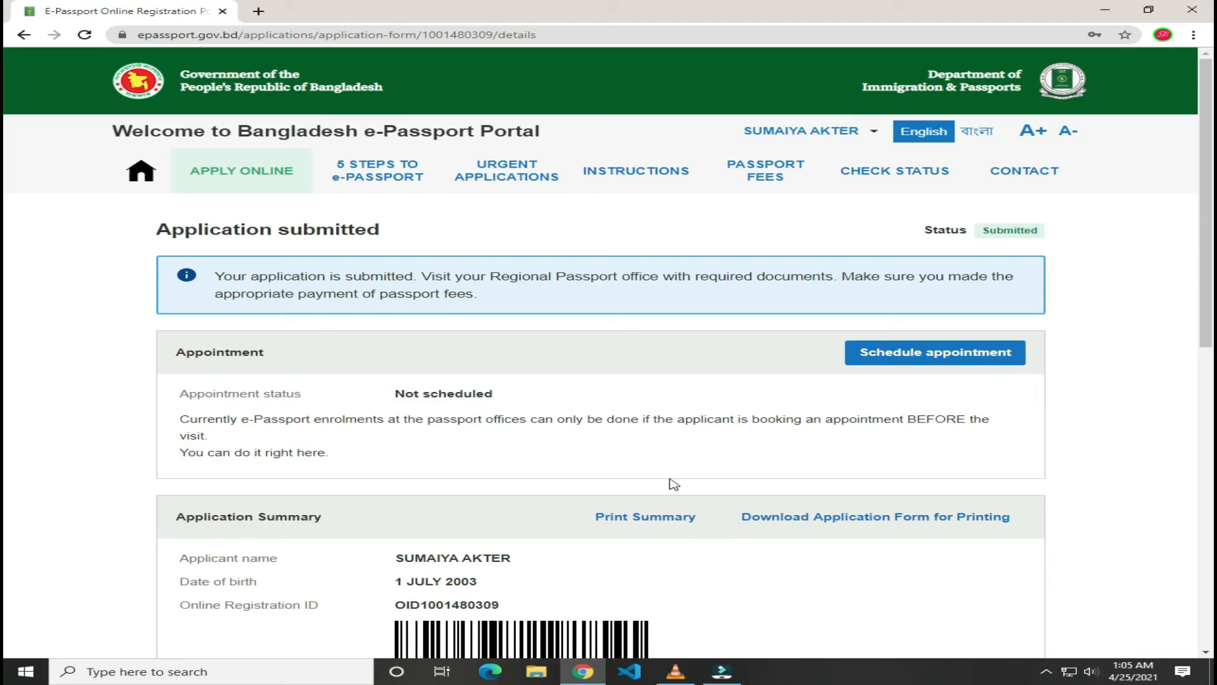
scroll(667, 487, down, 2)
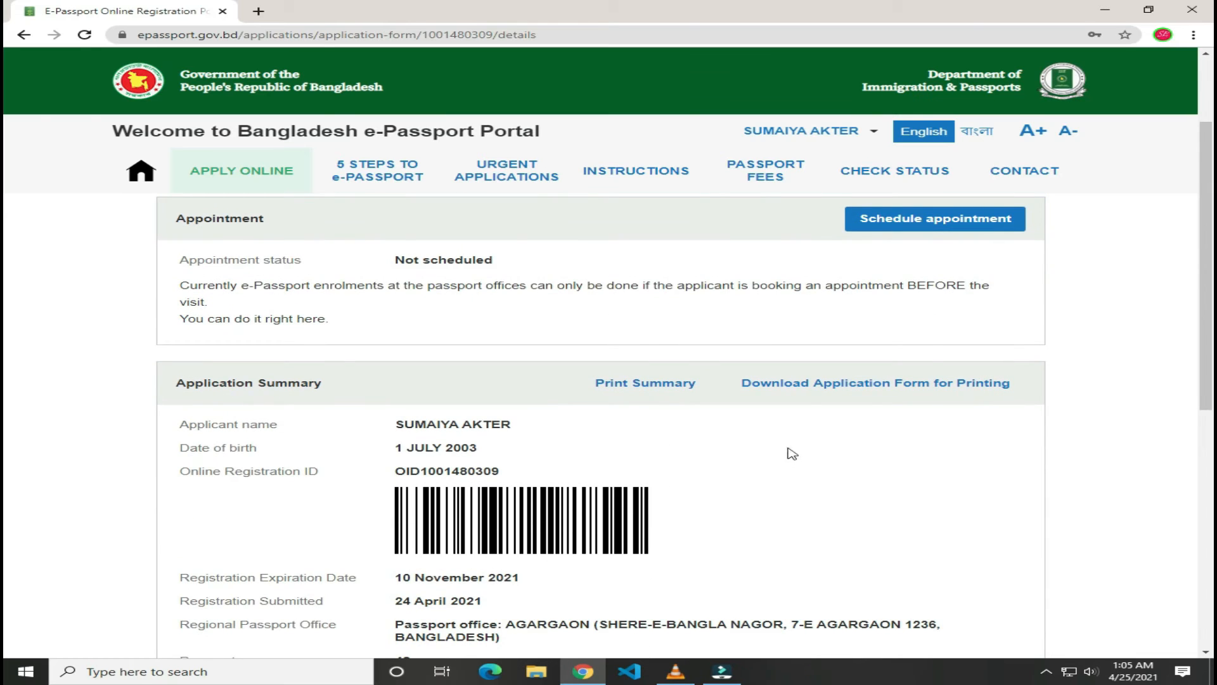
scroll(793, 455, up, 2)
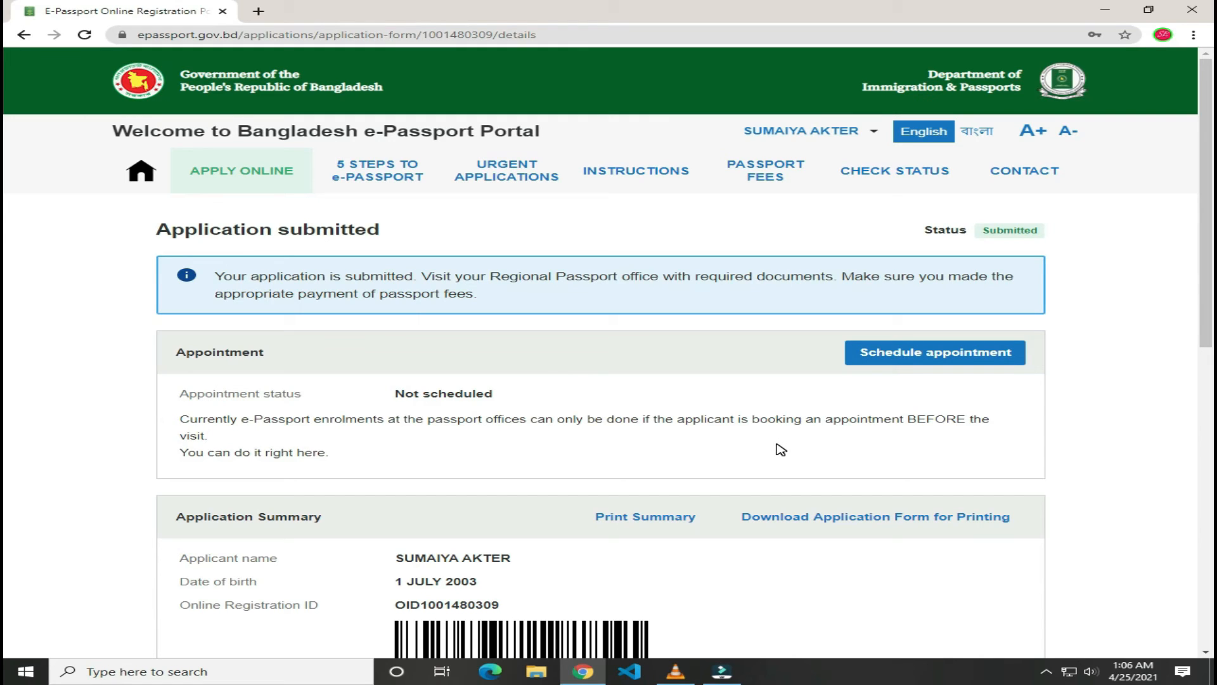
scroll(874, 443, down, 1)
scroll(875, 440, up, 1)
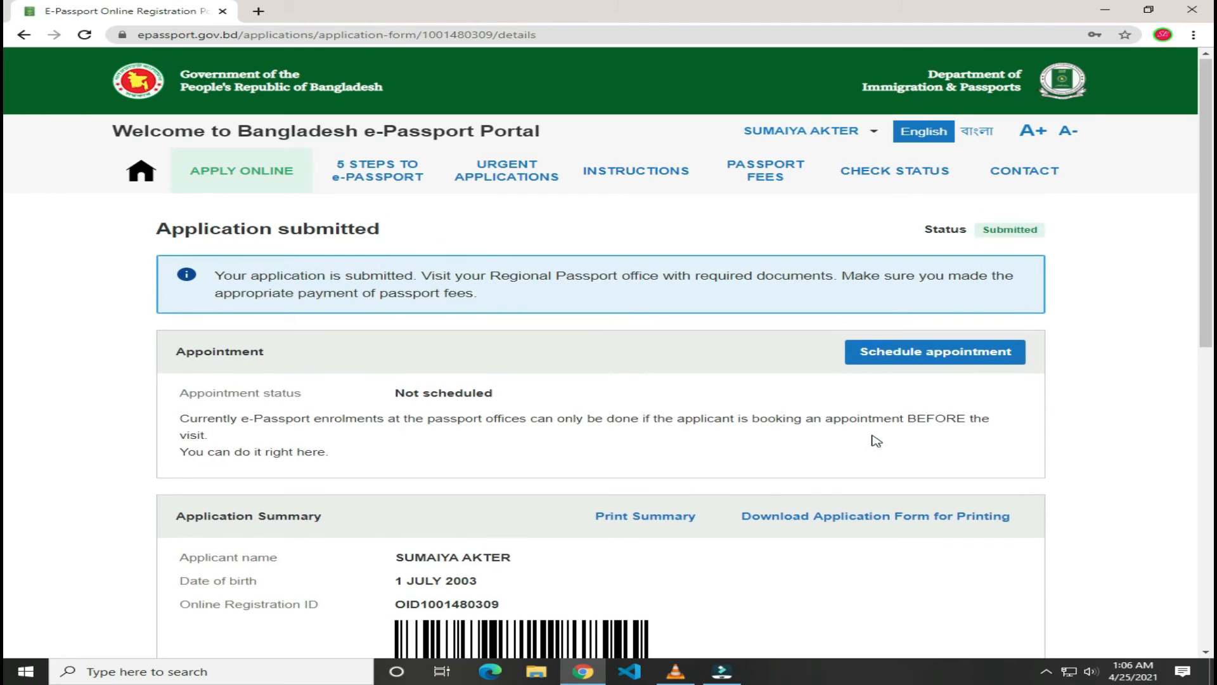
scroll(875, 443, down, 10)
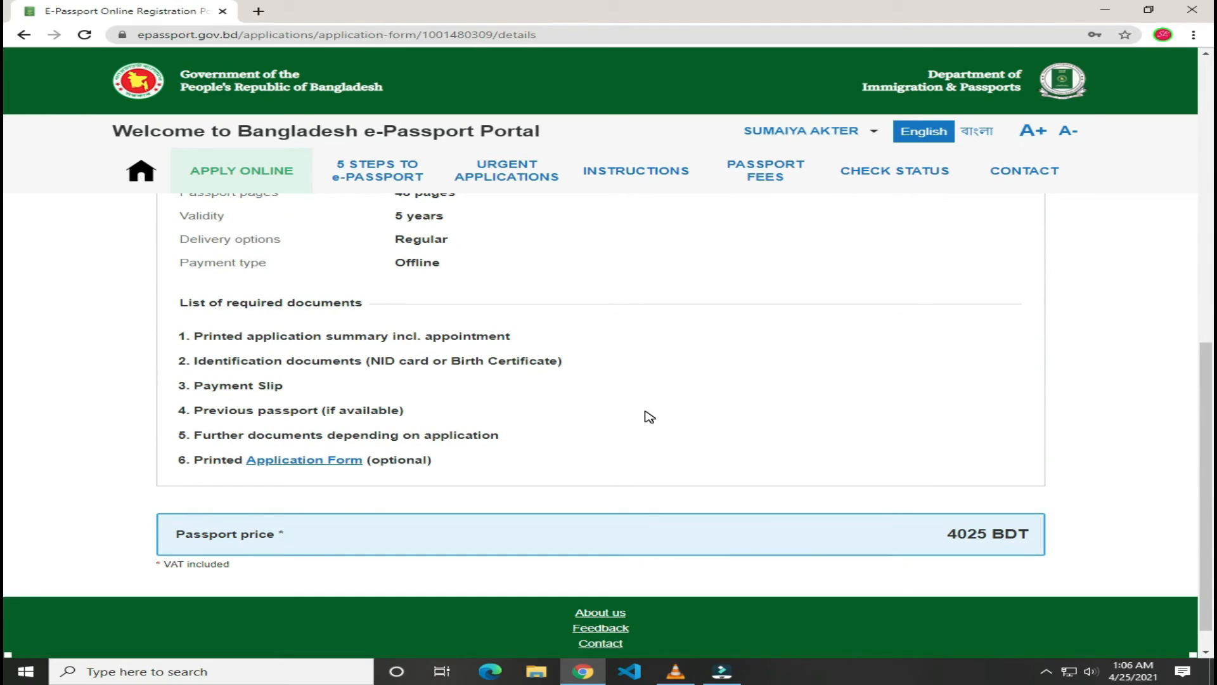
scroll(772, 419, up, 4)
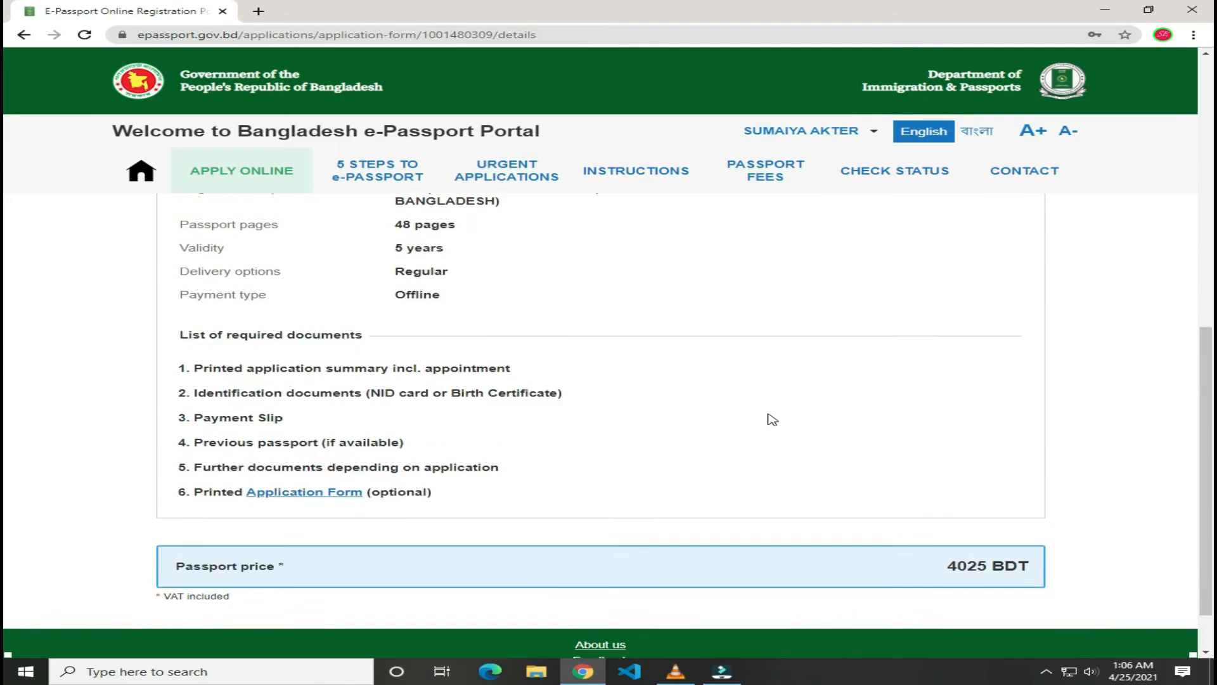
scroll(802, 467, up, 2)
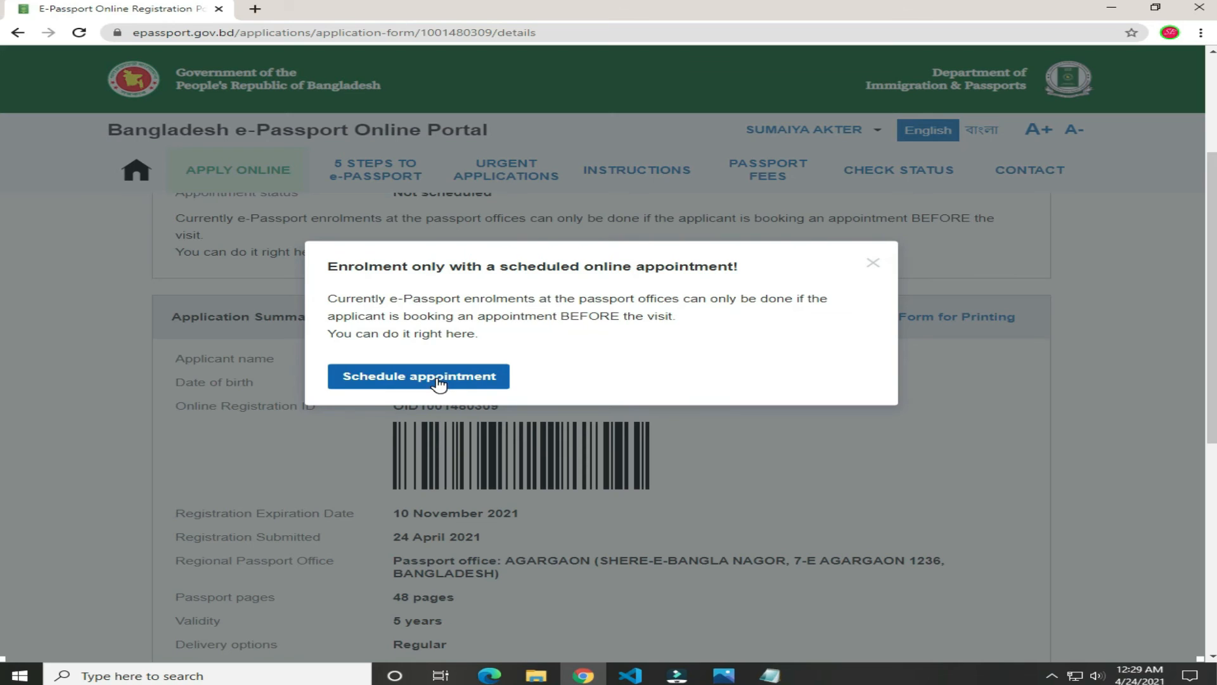
Step: Open the appointment scheduling page and advance the calendar to May 2021
click(439, 380)
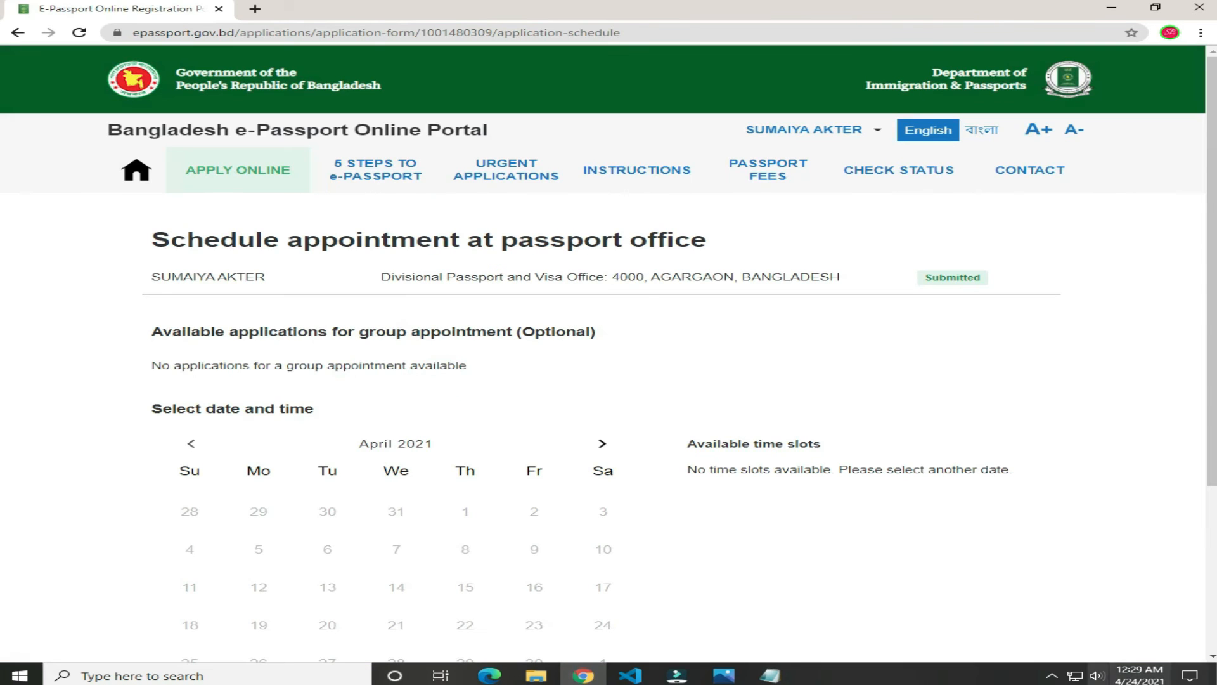
scroll(700, 581, down, 1)
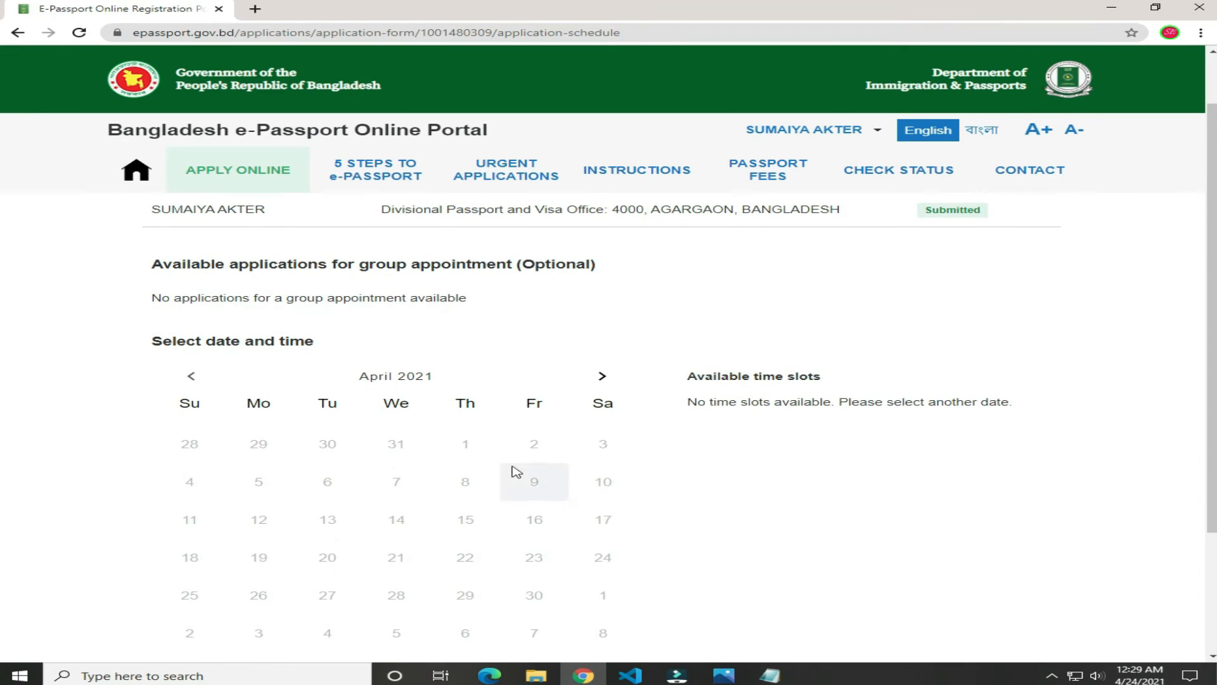
scroll(504, 468, down, 2)
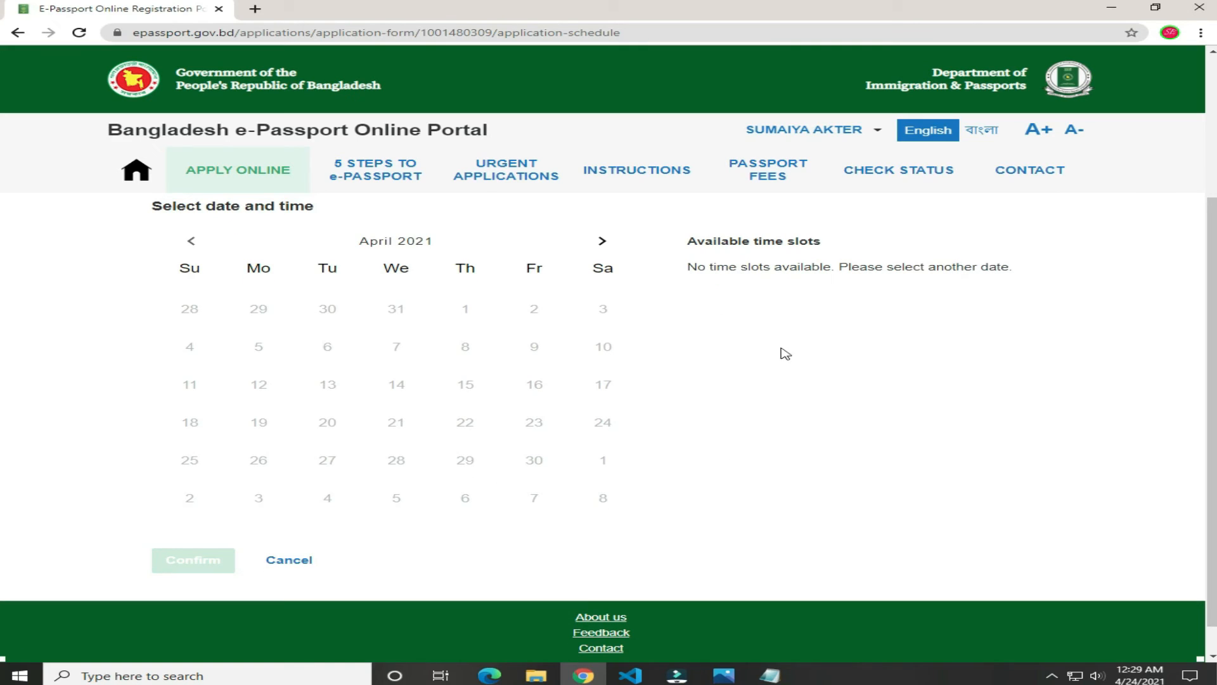
click(601, 241)
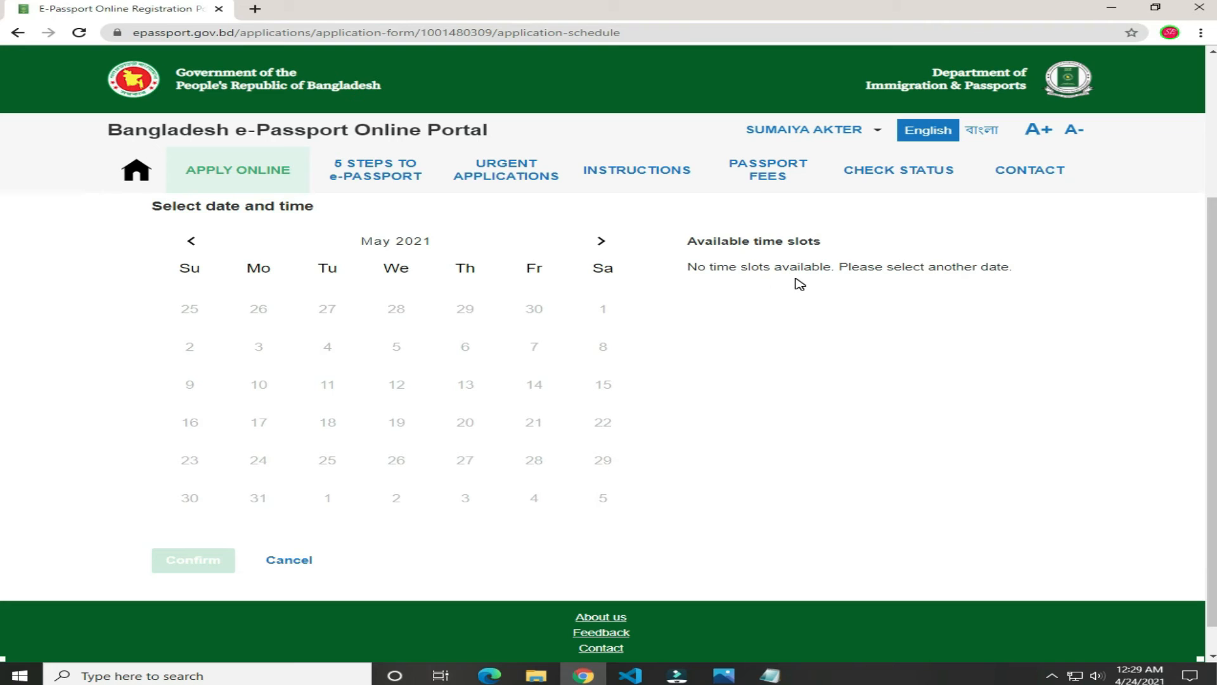
scroll(669, 346, up, 1)
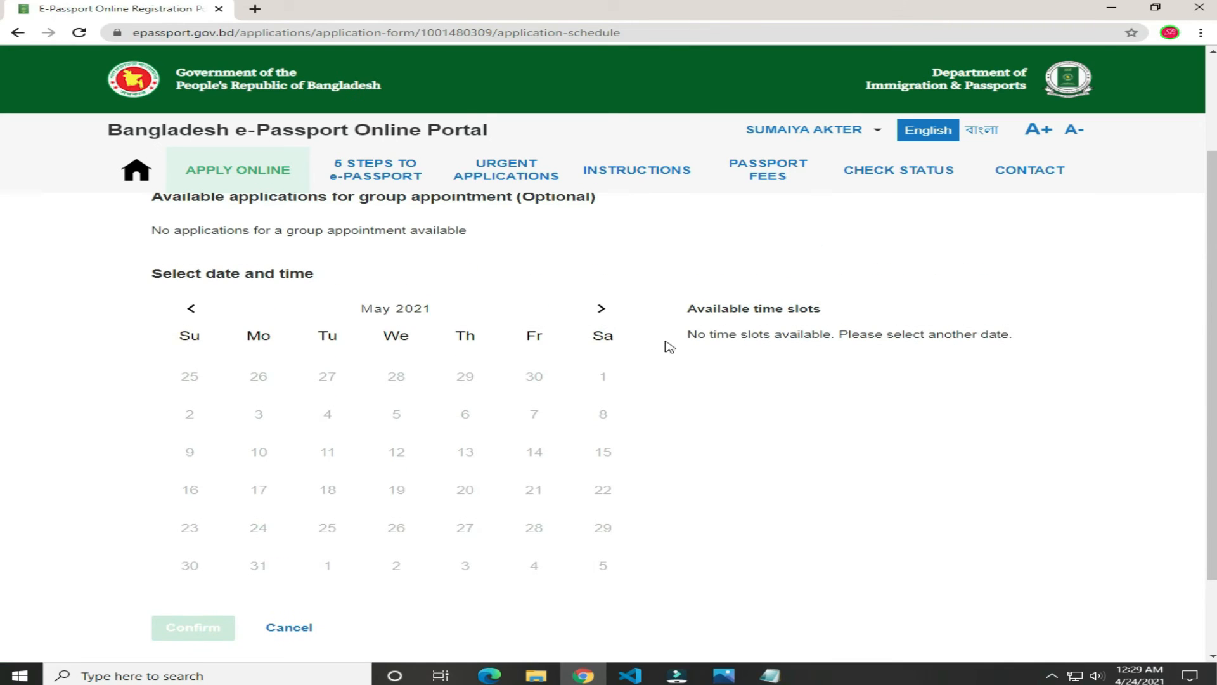
Step: Browse the calendar forward to September 2021, the furthest month offered
click(601, 309)
click(601, 308)
click(601, 308)
click(601, 309)
click(601, 309)
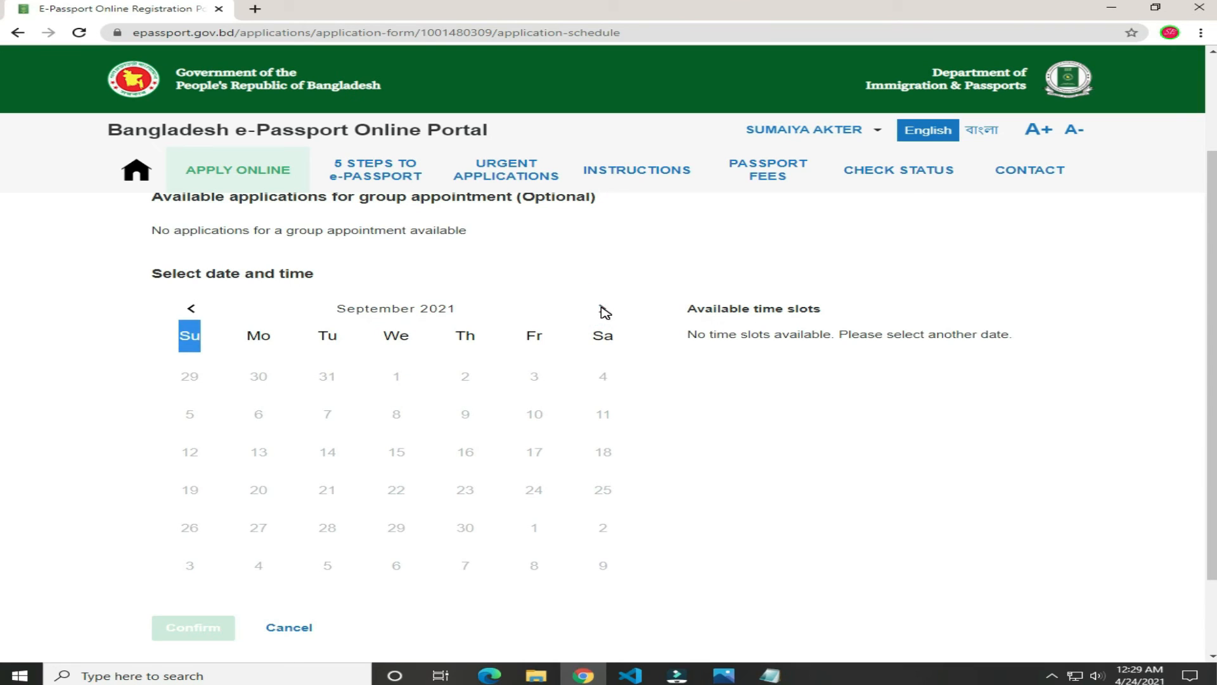
click(601, 308)
click(397, 336)
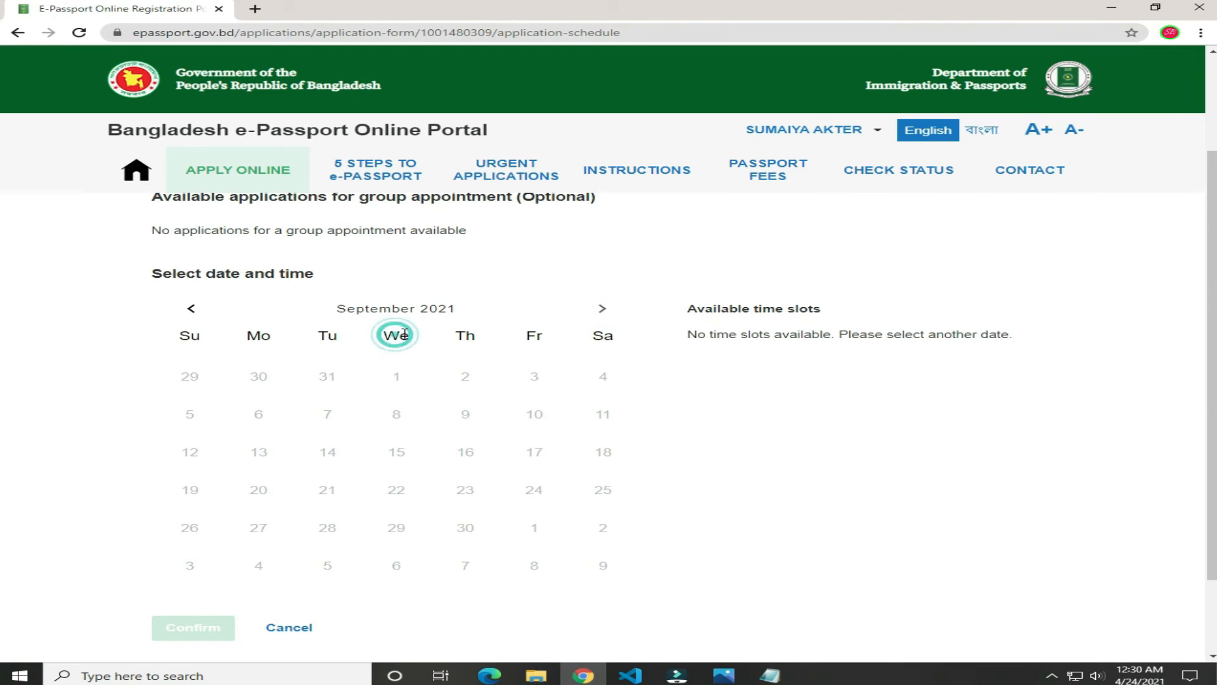
click(601, 309)
click(601, 310)
Step: Step the calendar back to April 2021, then forward to May 2021 with no slots
click(194, 310)
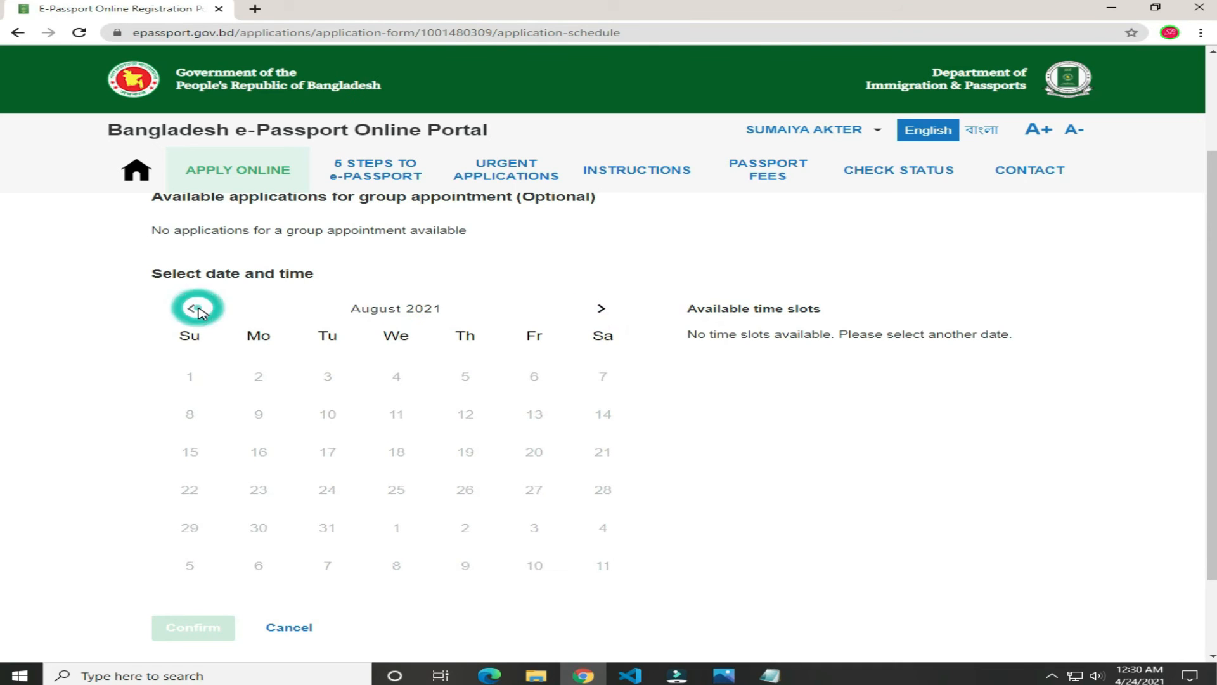
click(193, 309)
click(194, 309)
click(194, 310)
click(194, 309)
scroll(515, 488, down, 2)
scroll(554, 483, up, 2)
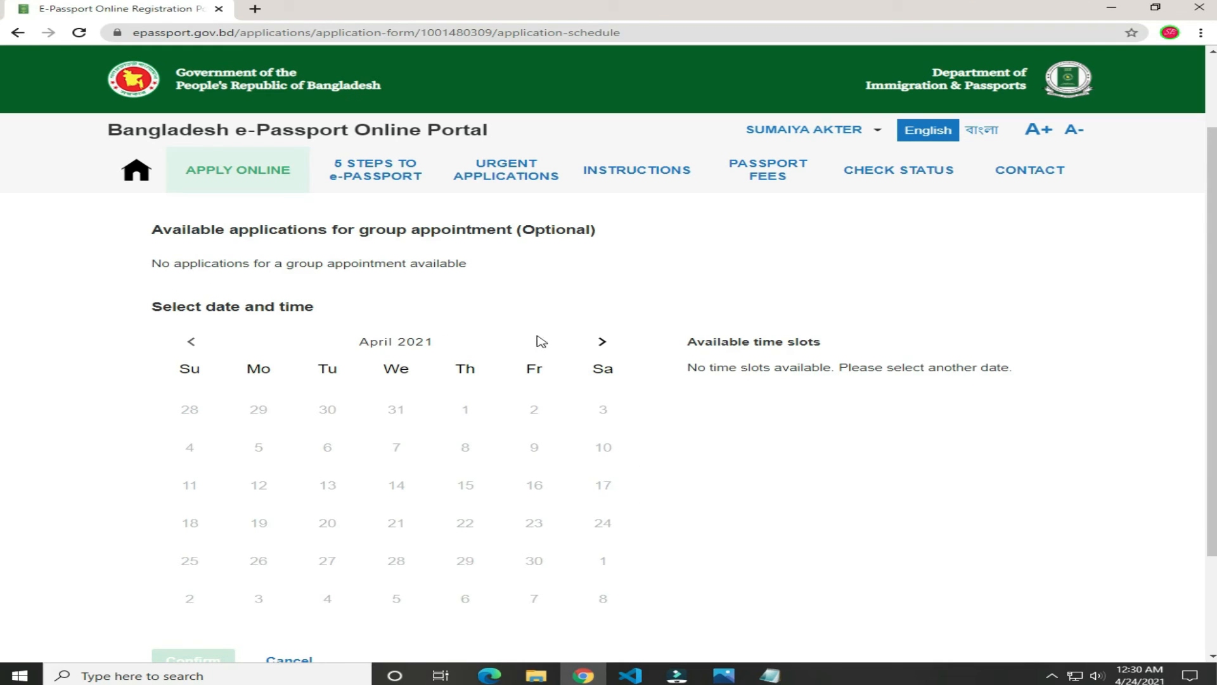
click(602, 342)
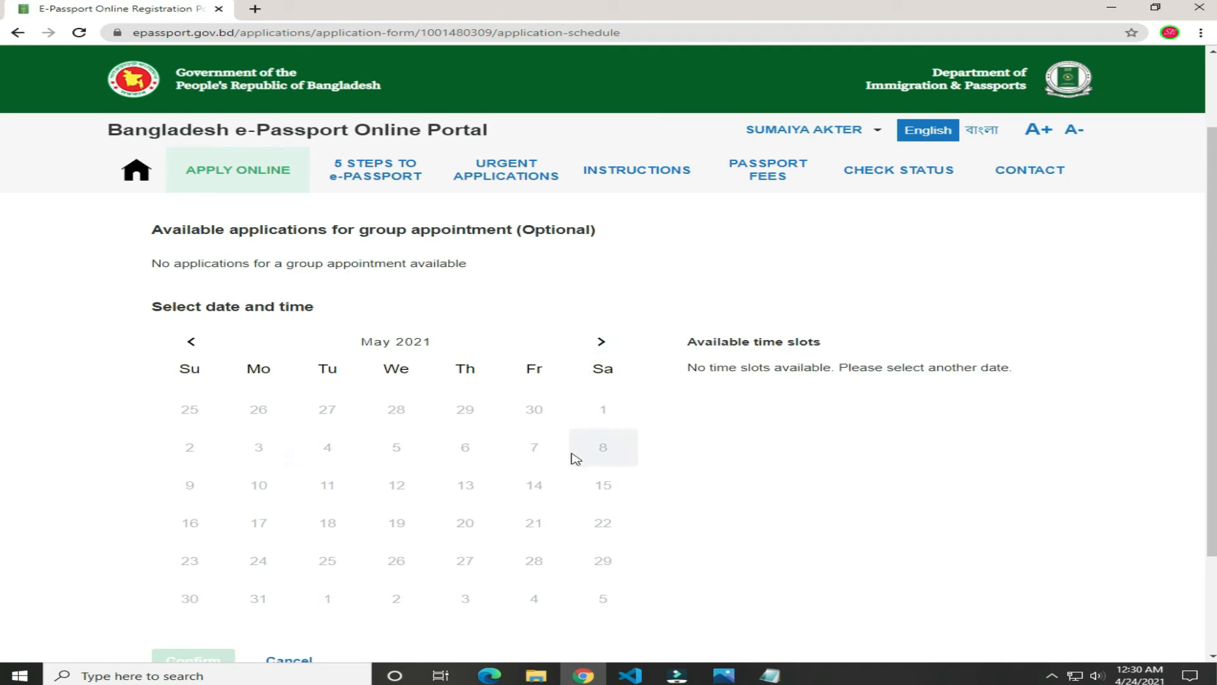
scroll(567, 496, down, 1)
scroll(534, 454, down, 1)
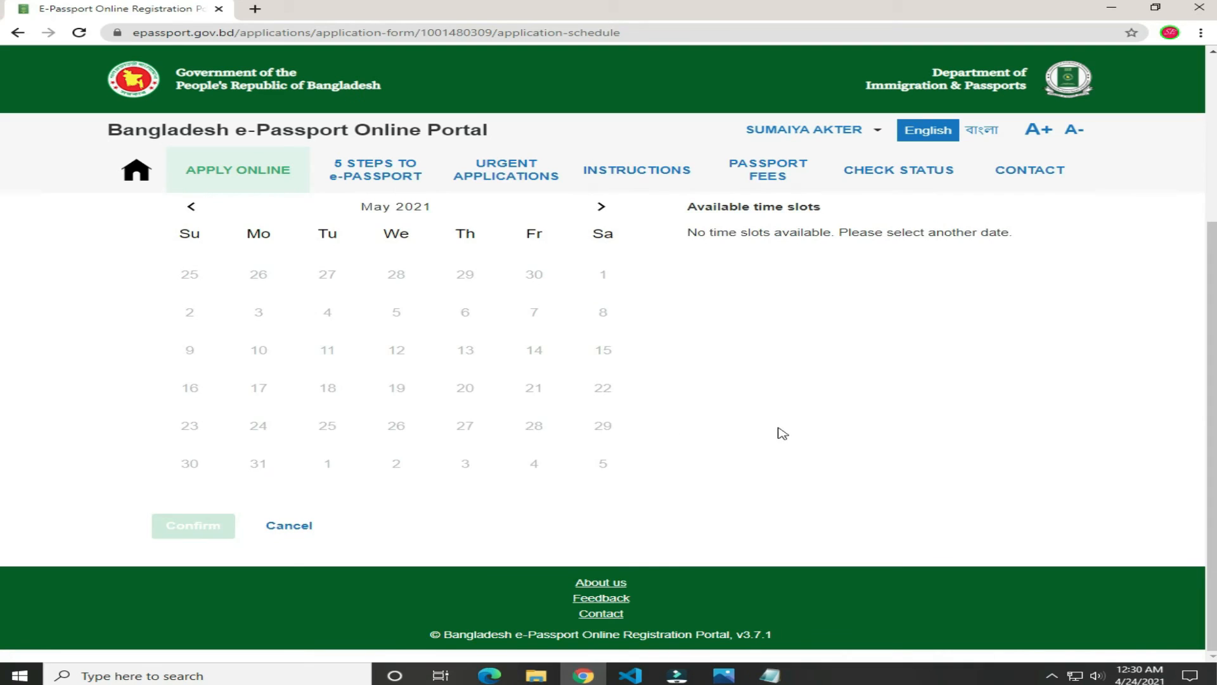
scroll(761, 444, up, 2)
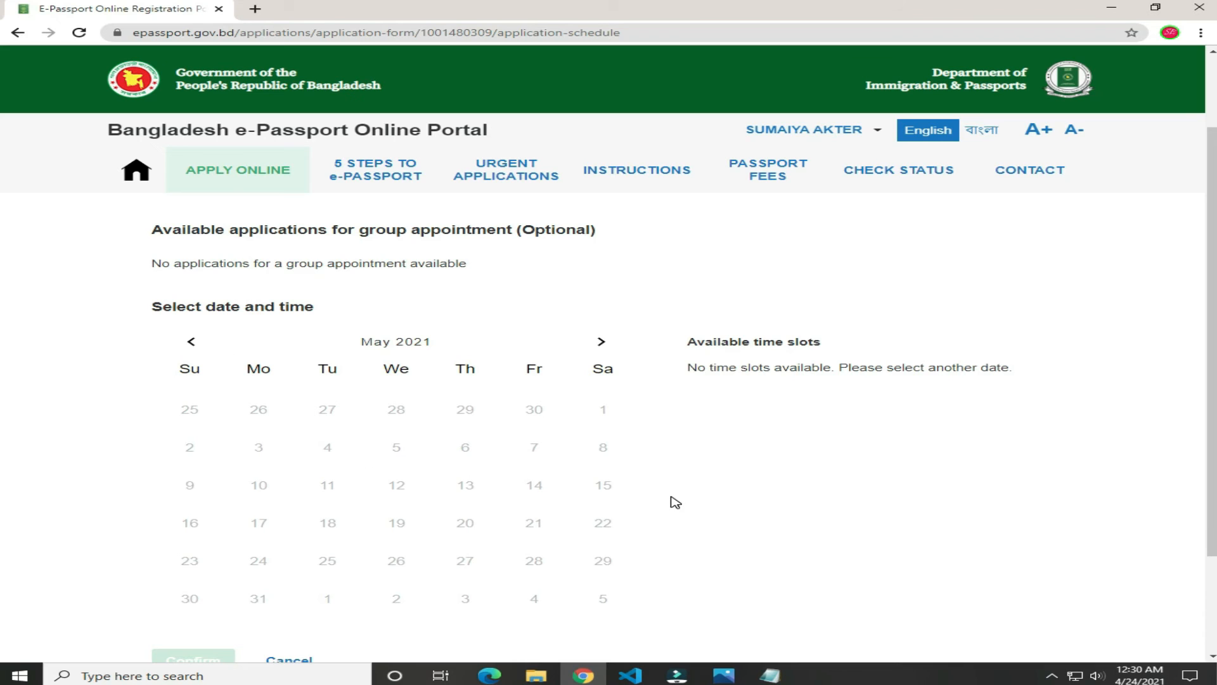
scroll(673, 501, down, 3)
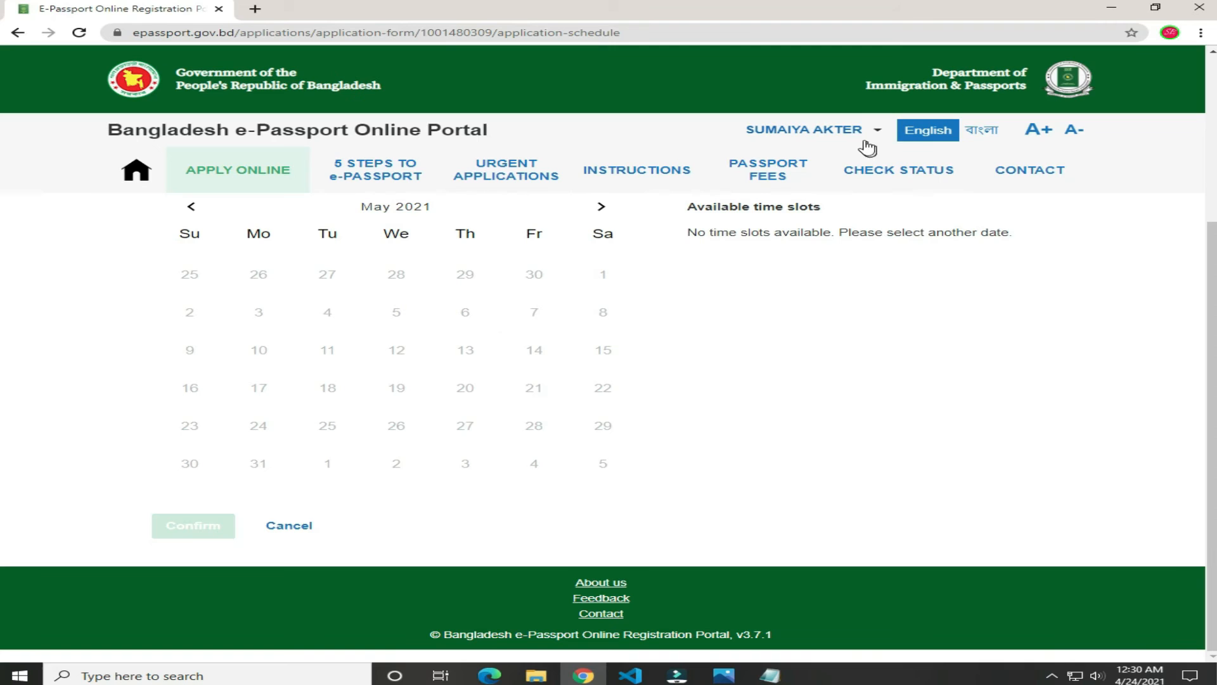
Step: Visit the Check application status form, then open the e-Passport fees and payment options page
click(896, 172)
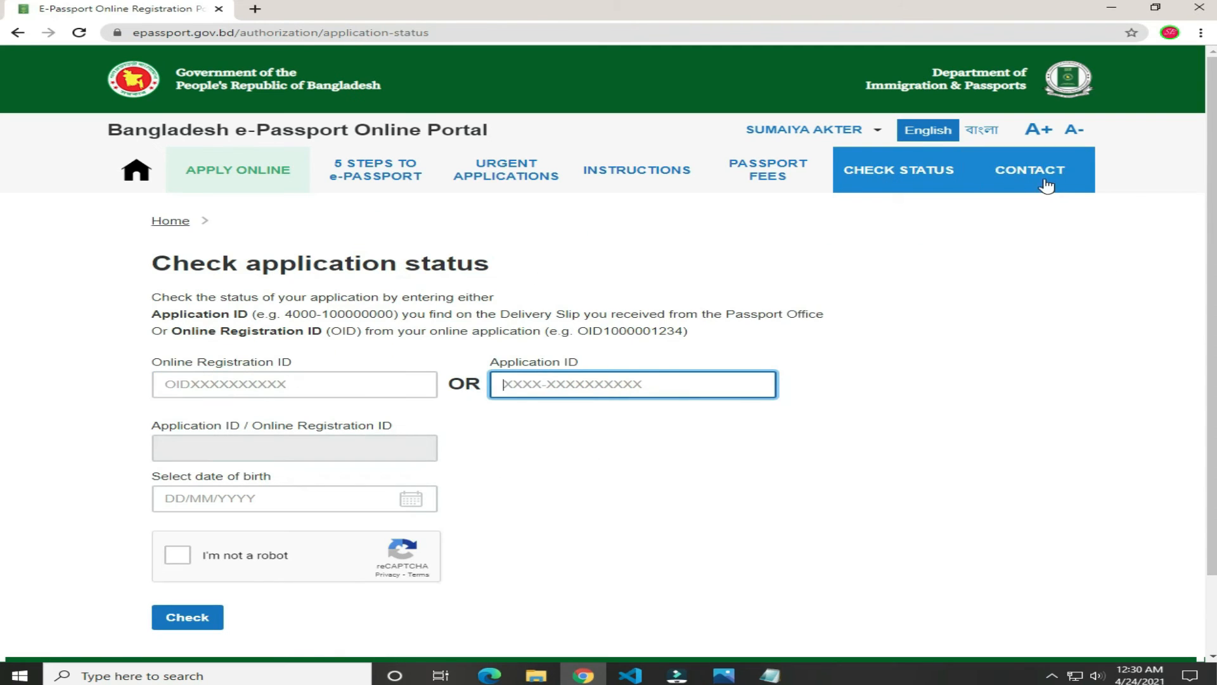
click(333, 382)
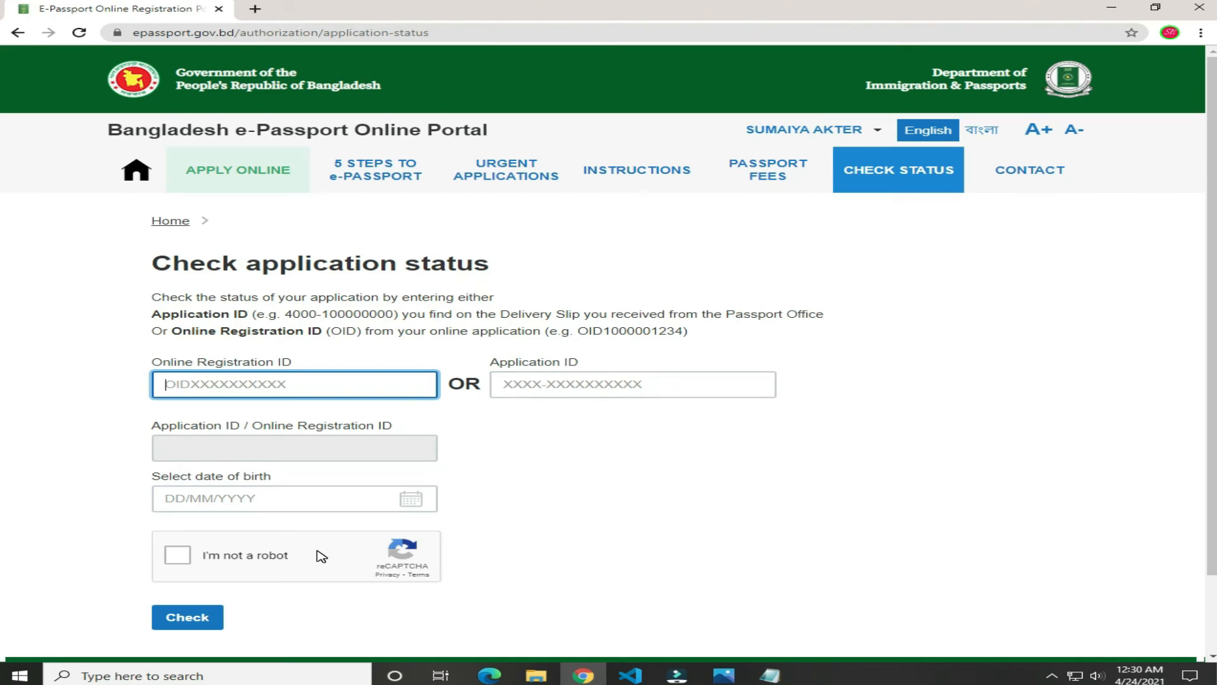
click(202, 496)
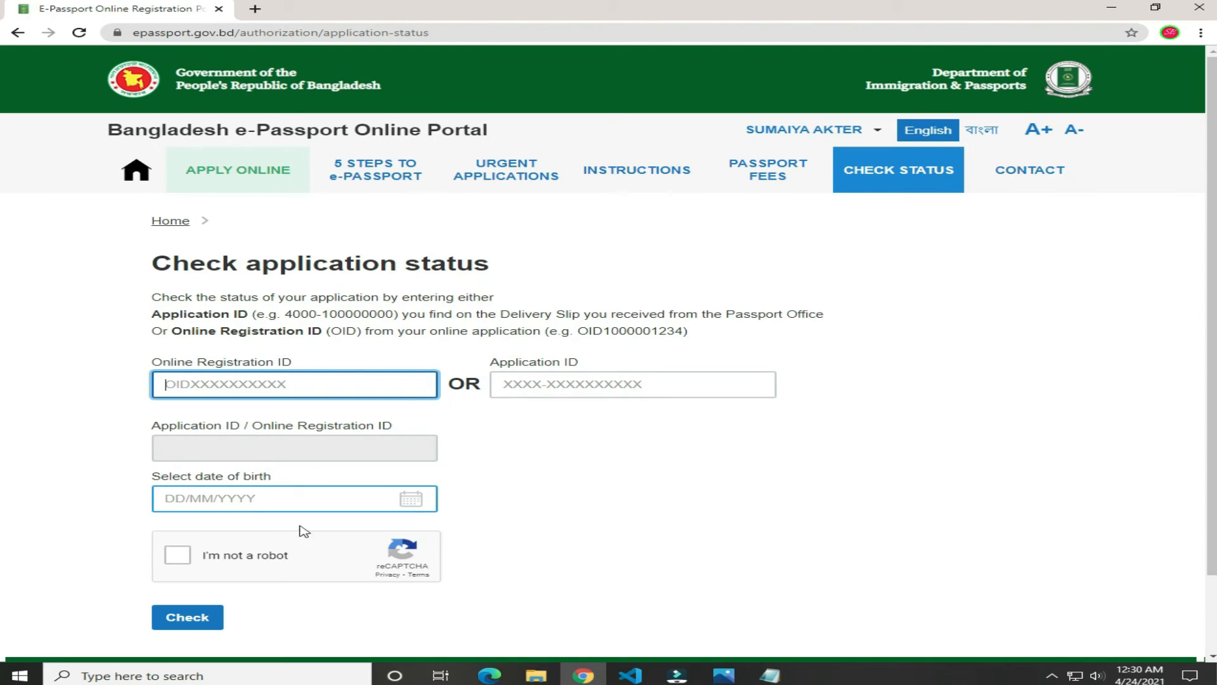
scroll(309, 552, down, 1)
scroll(591, 538, up, 1)
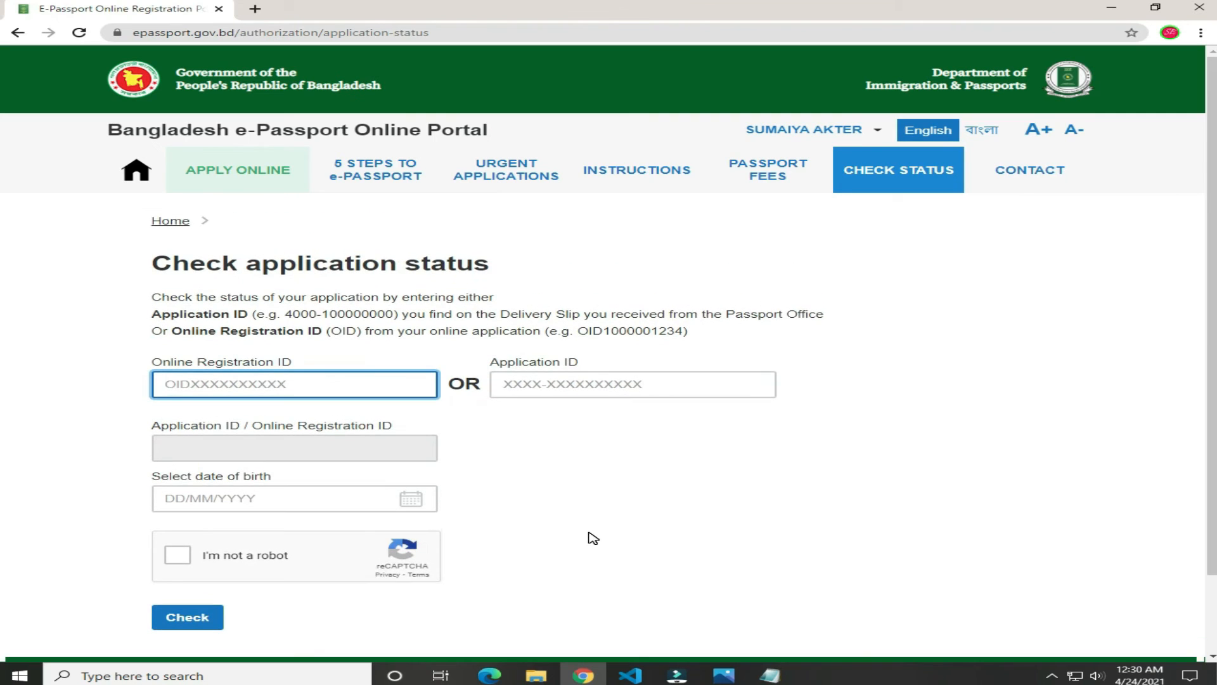
click(767, 168)
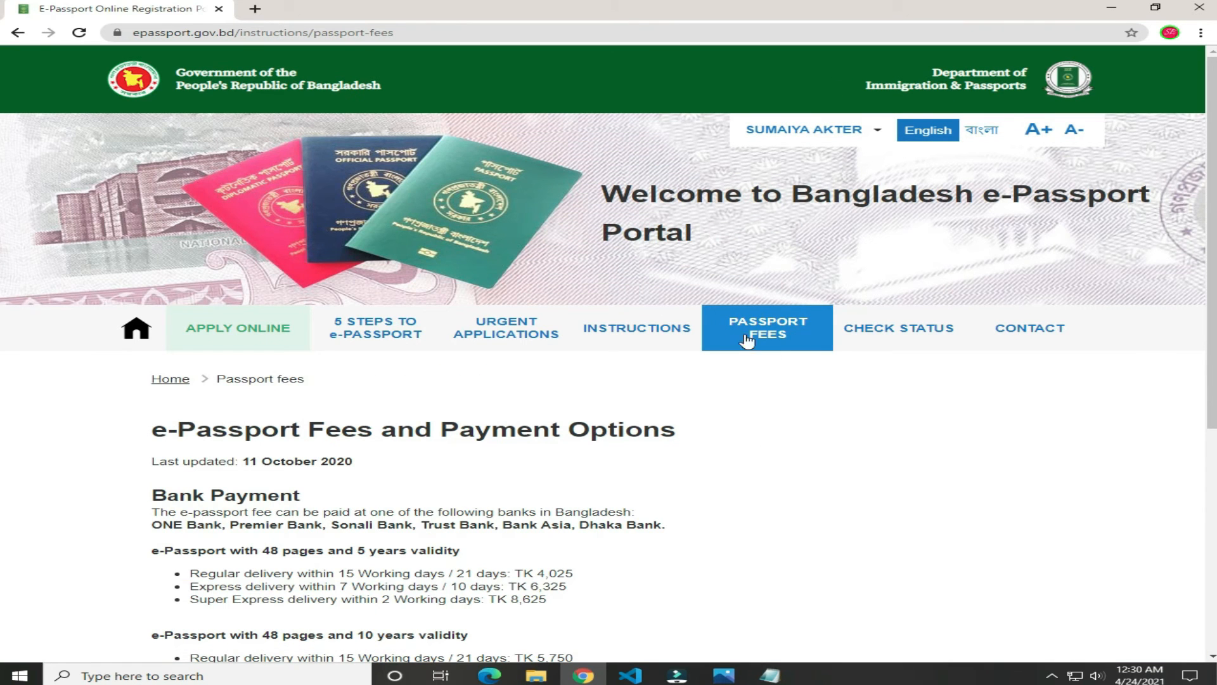
scroll(733, 500, down, 2)
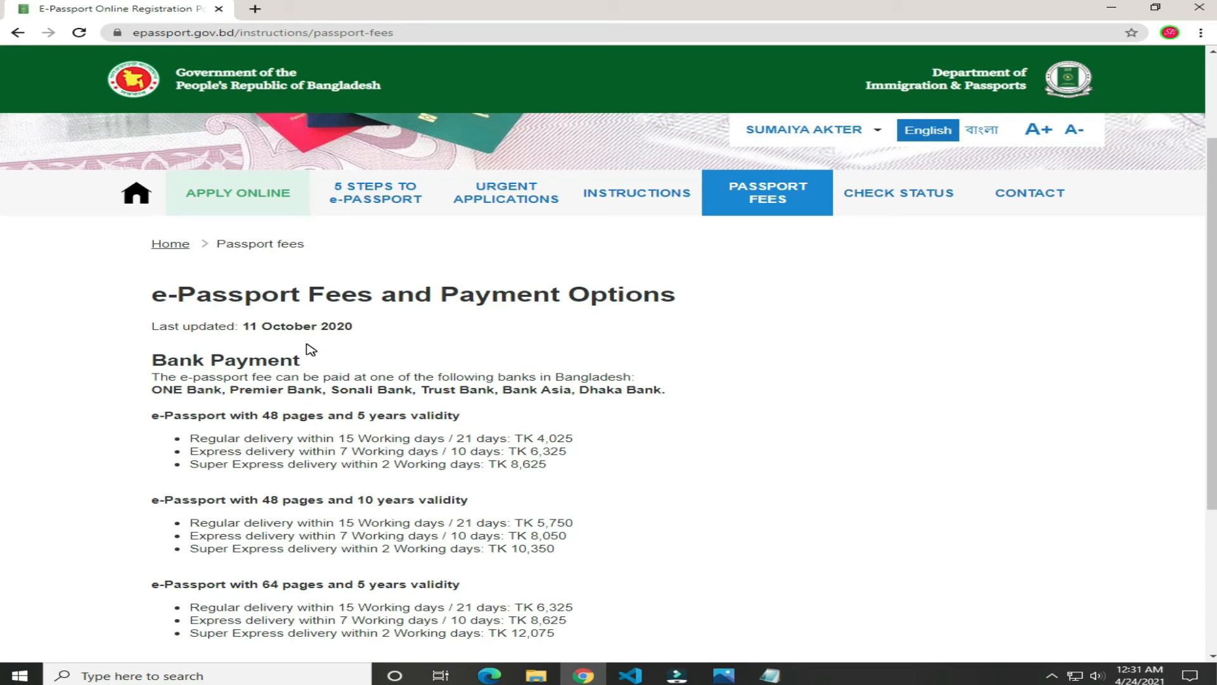
scroll(459, 409, down, 2)
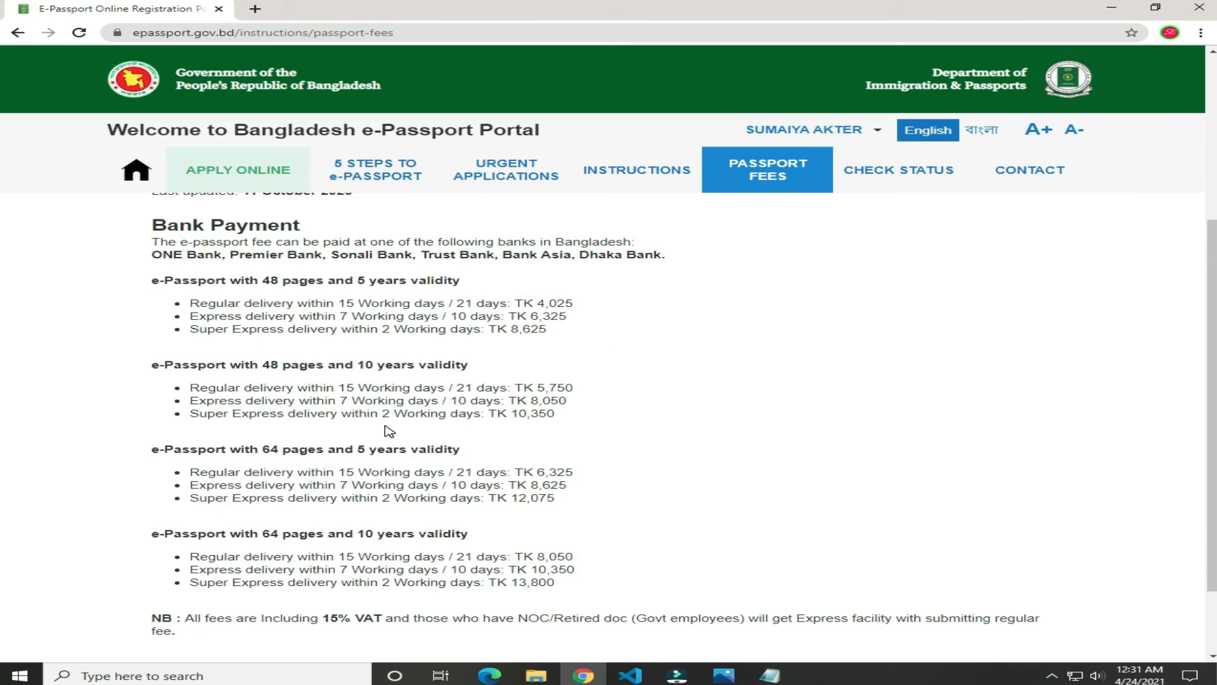
scroll(390, 432, down, 1)
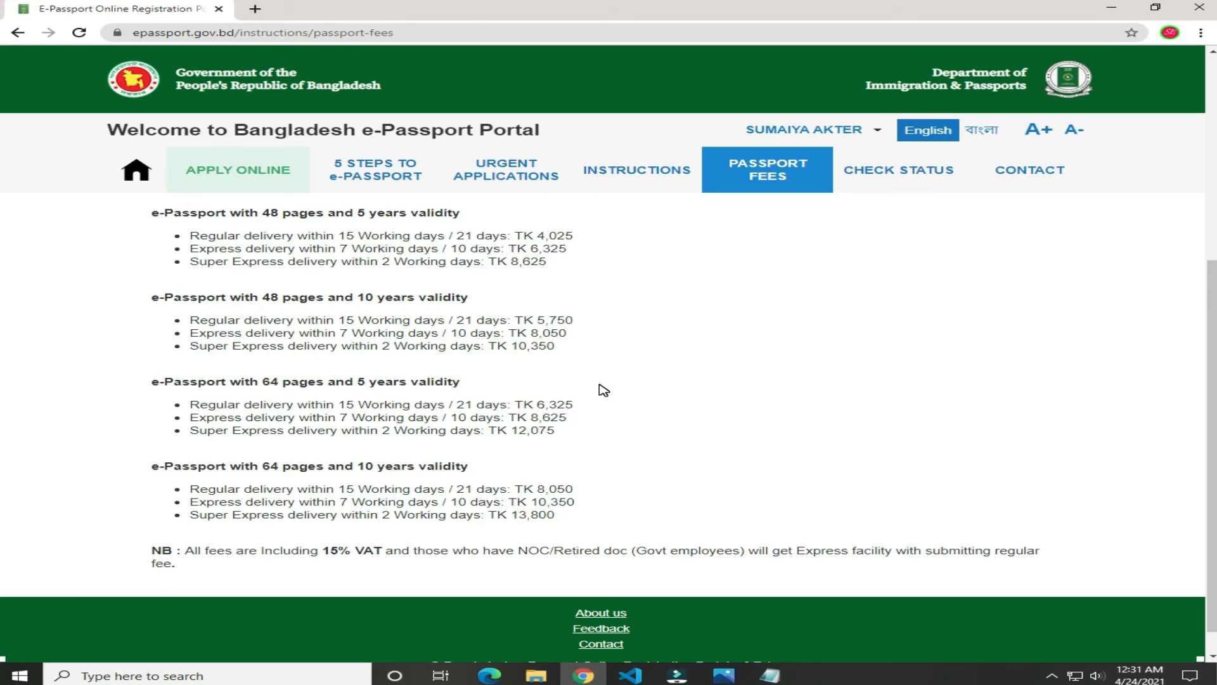
scroll(603, 390, down, 1)
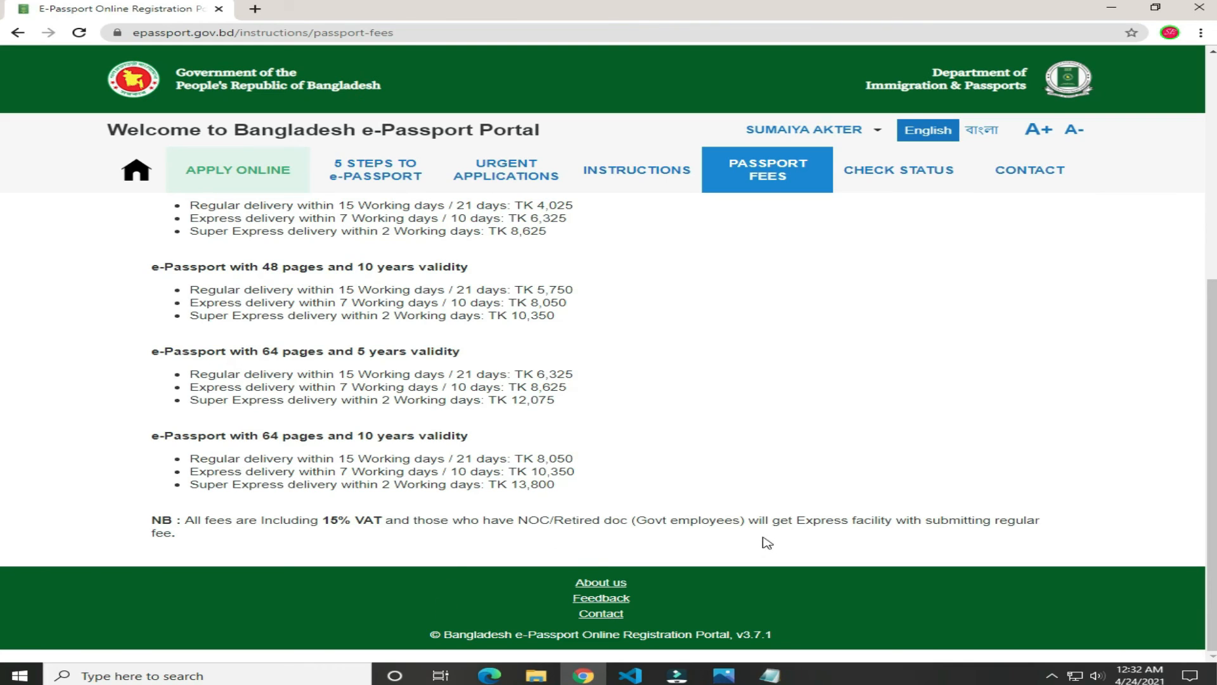
scroll(769, 550, up, 2)
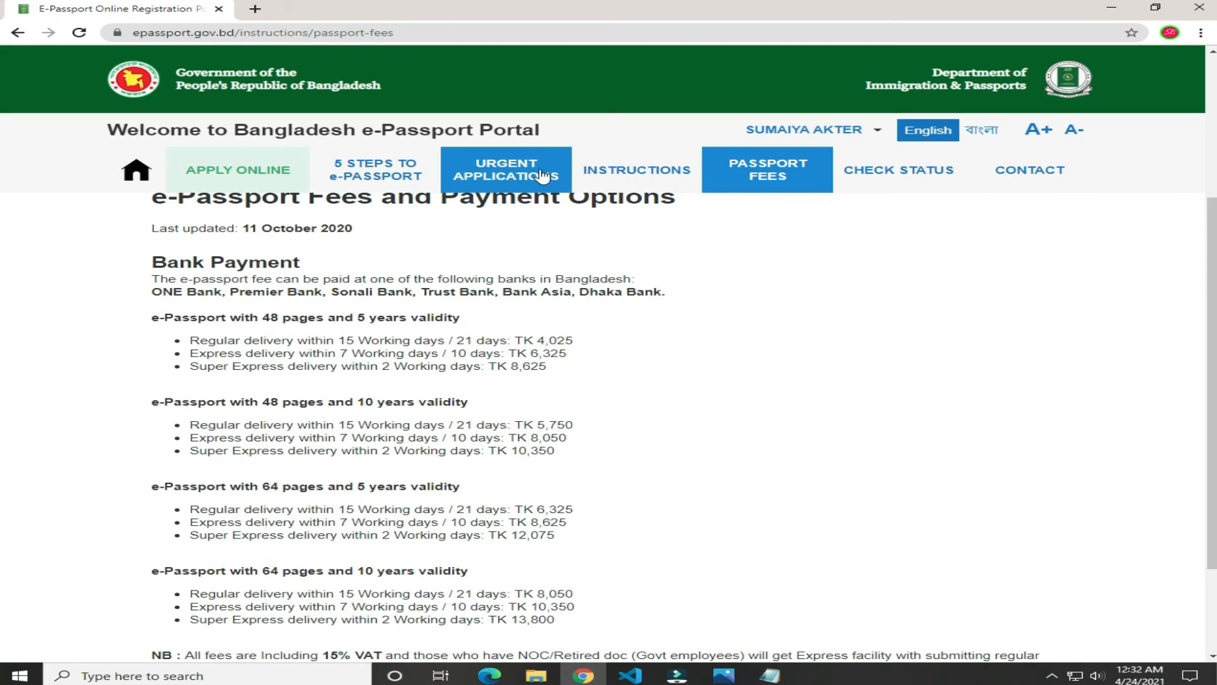
Step: Read the numbered Bengali e-passport form-filling instructions through to the end
click(627, 172)
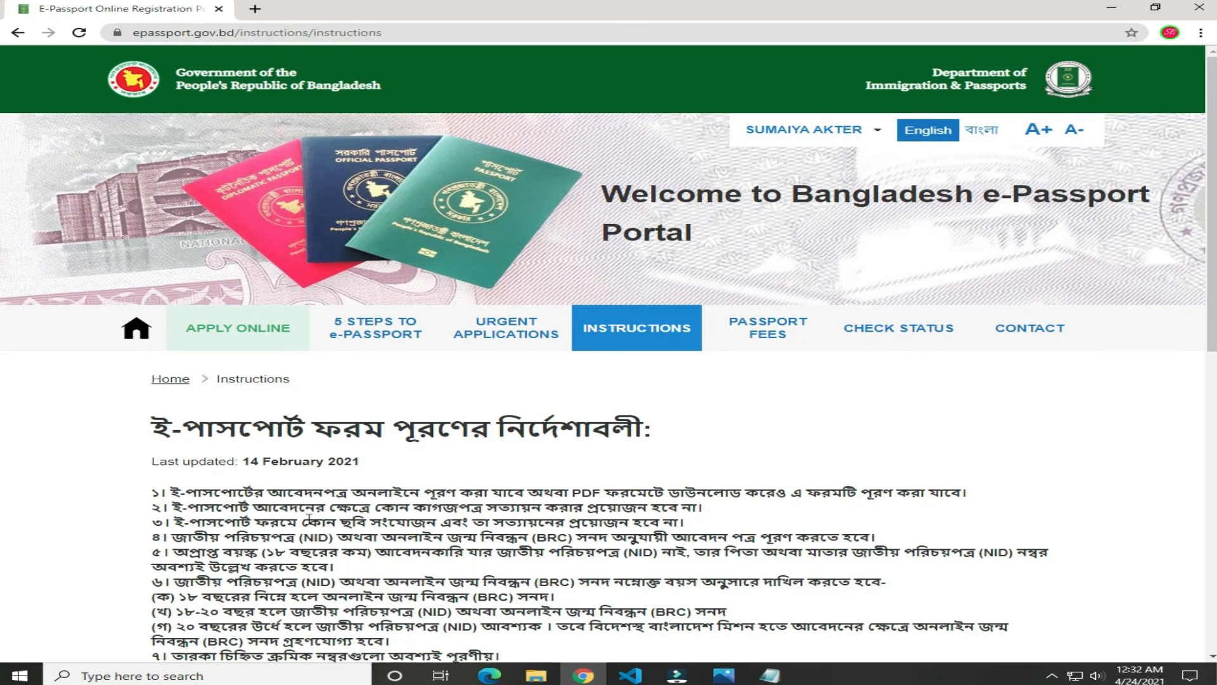
scroll(308, 518, down, 2)
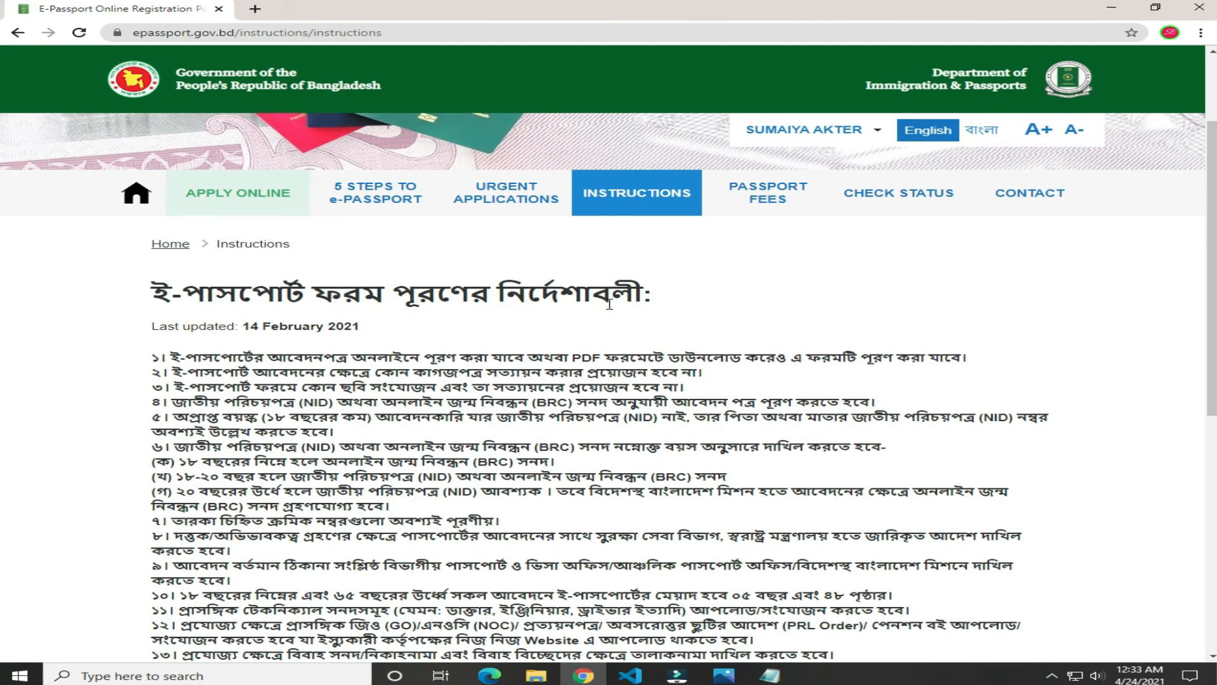
scroll(610, 391, down, 4)
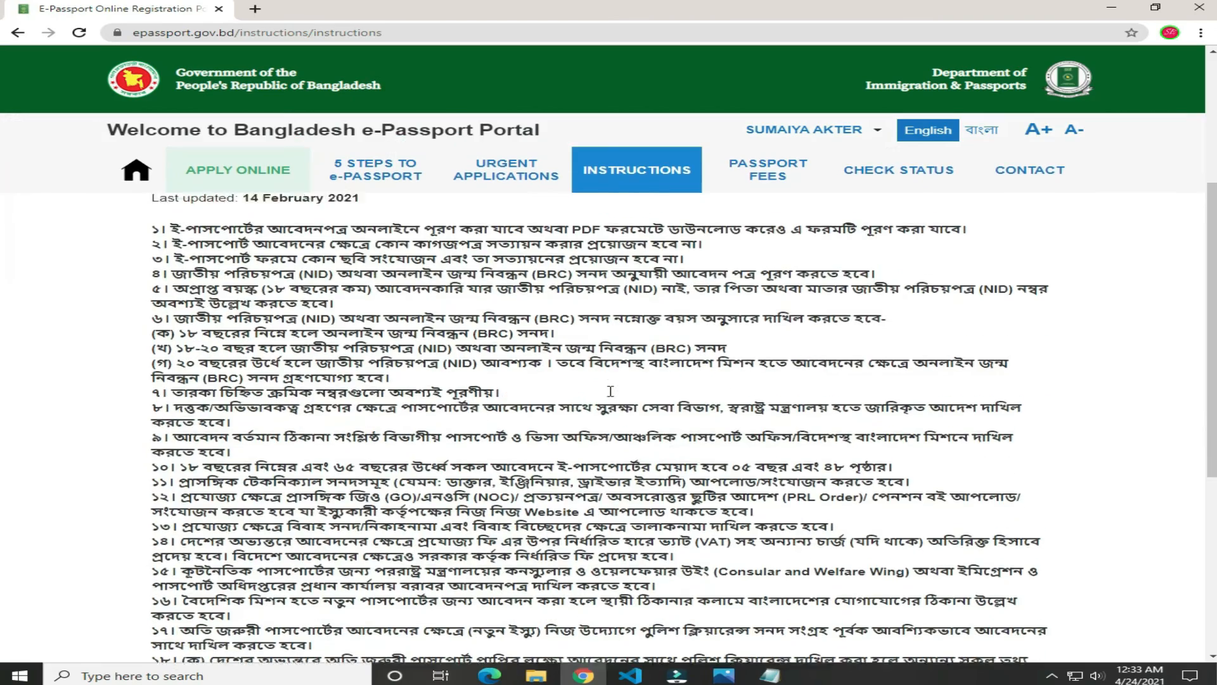
scroll(611, 397, down, 3)
scroll(610, 397, up, 7)
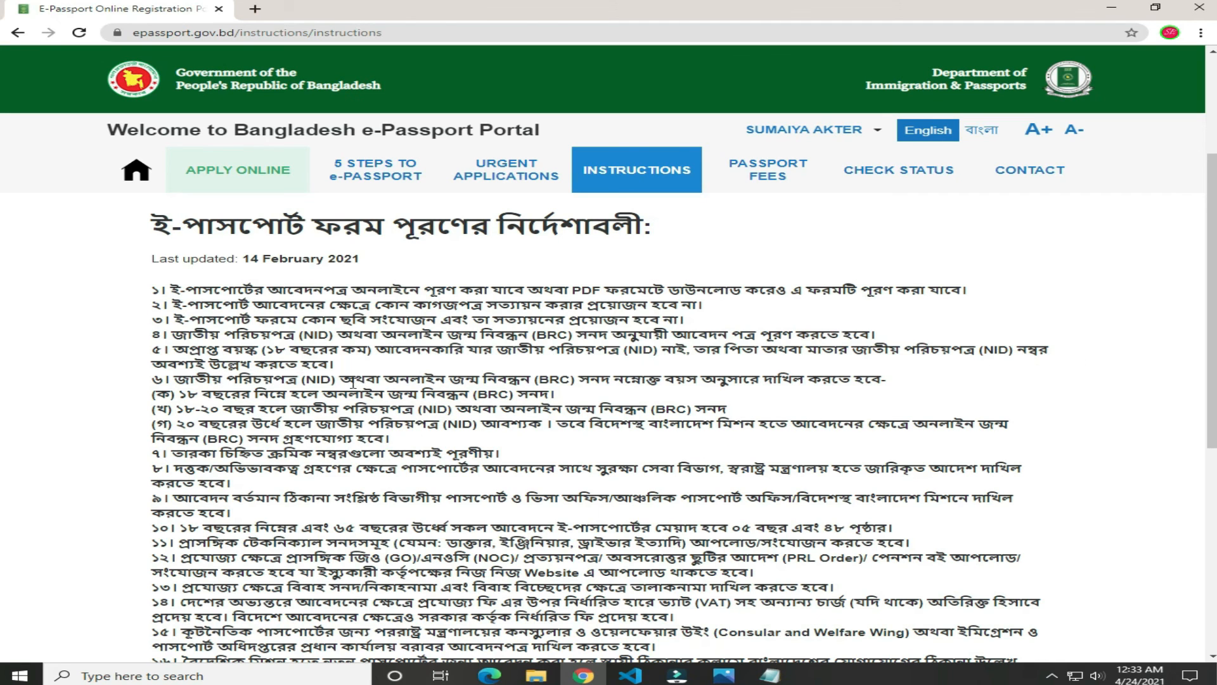
scroll(406, 467, down, 1)
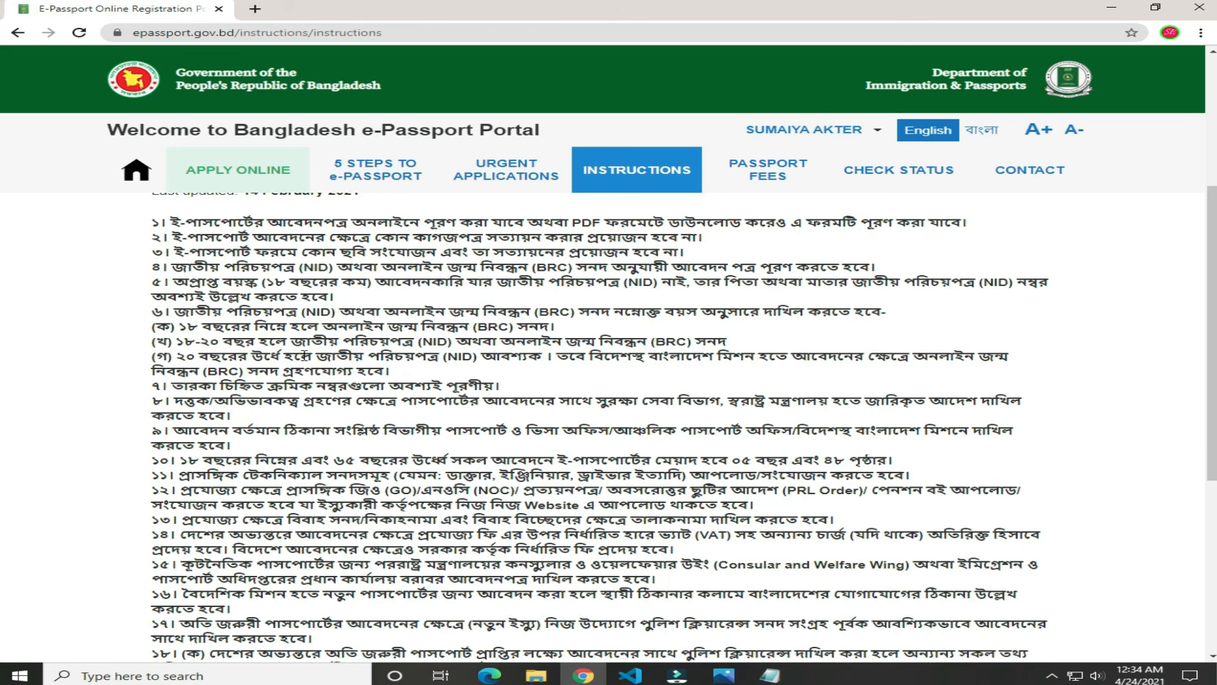
scroll(503, 552, down, 6)
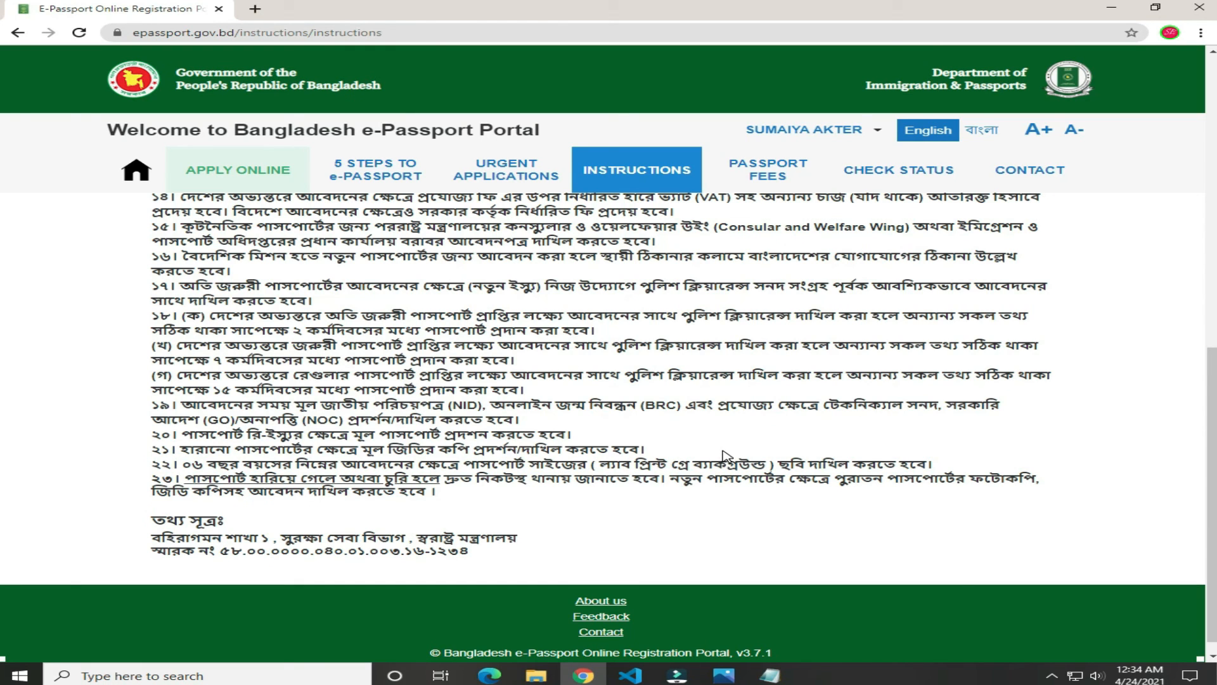
scroll(894, 454, down, 2)
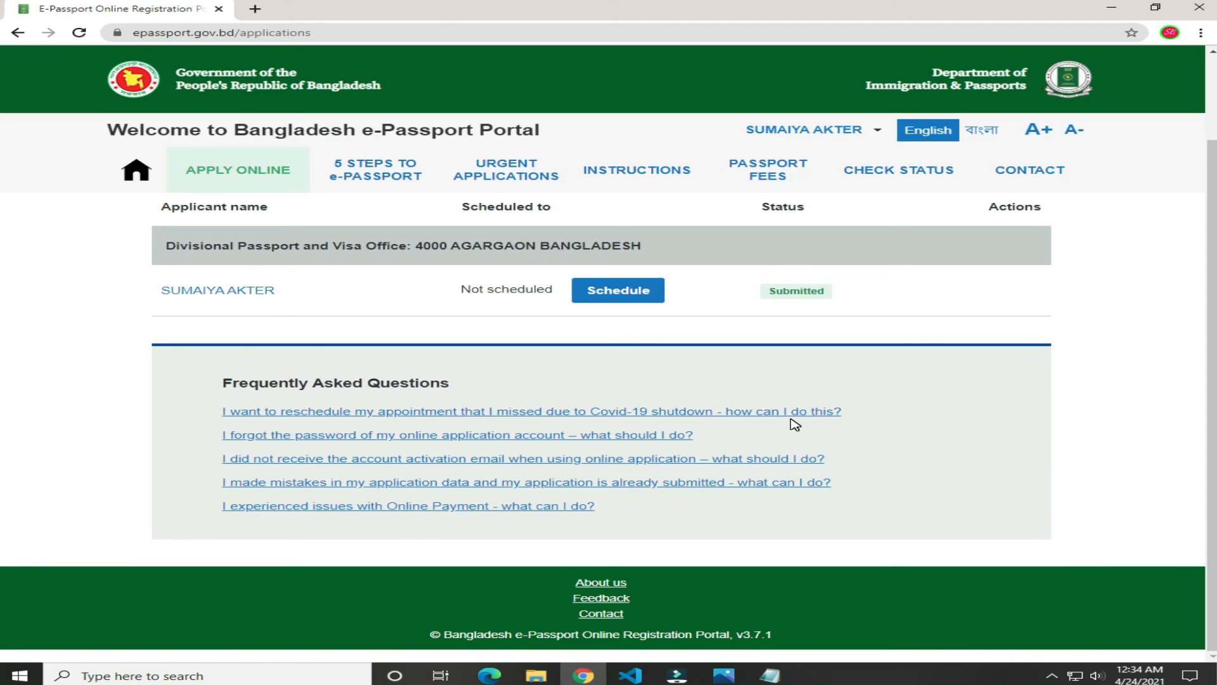
Step: Read the FAQ on rescheduling an appointment missed during the Covid-19 shutdown
click(502, 418)
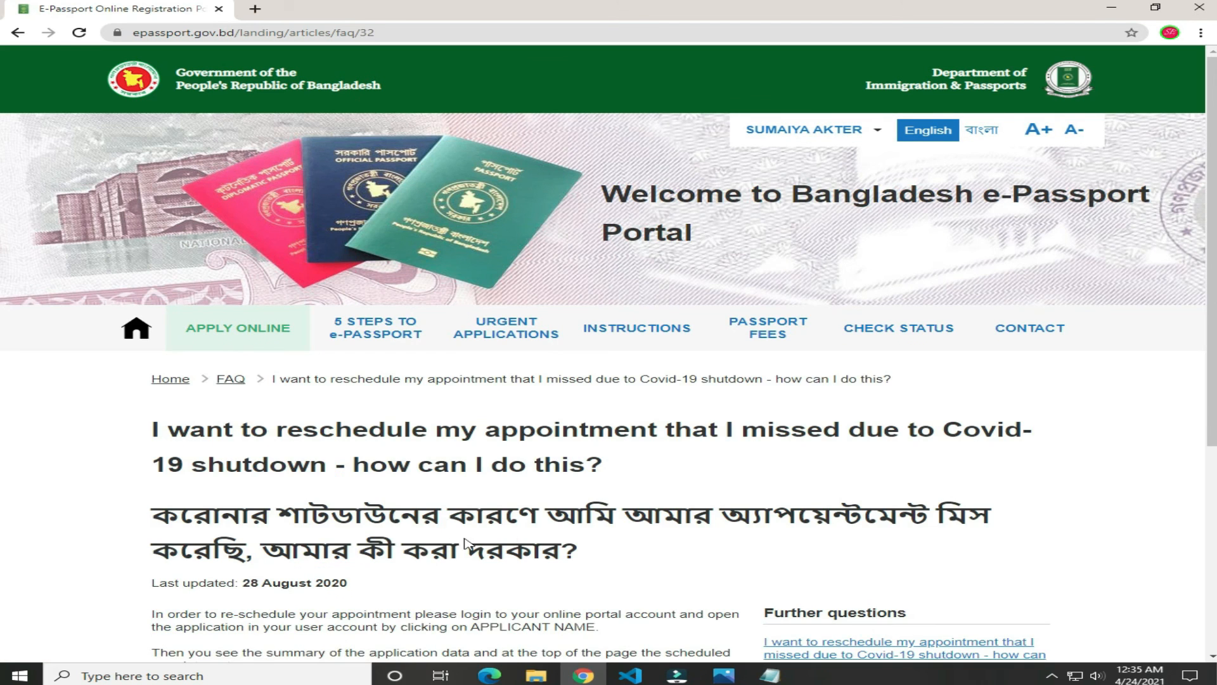
scroll(520, 539, down, 3)
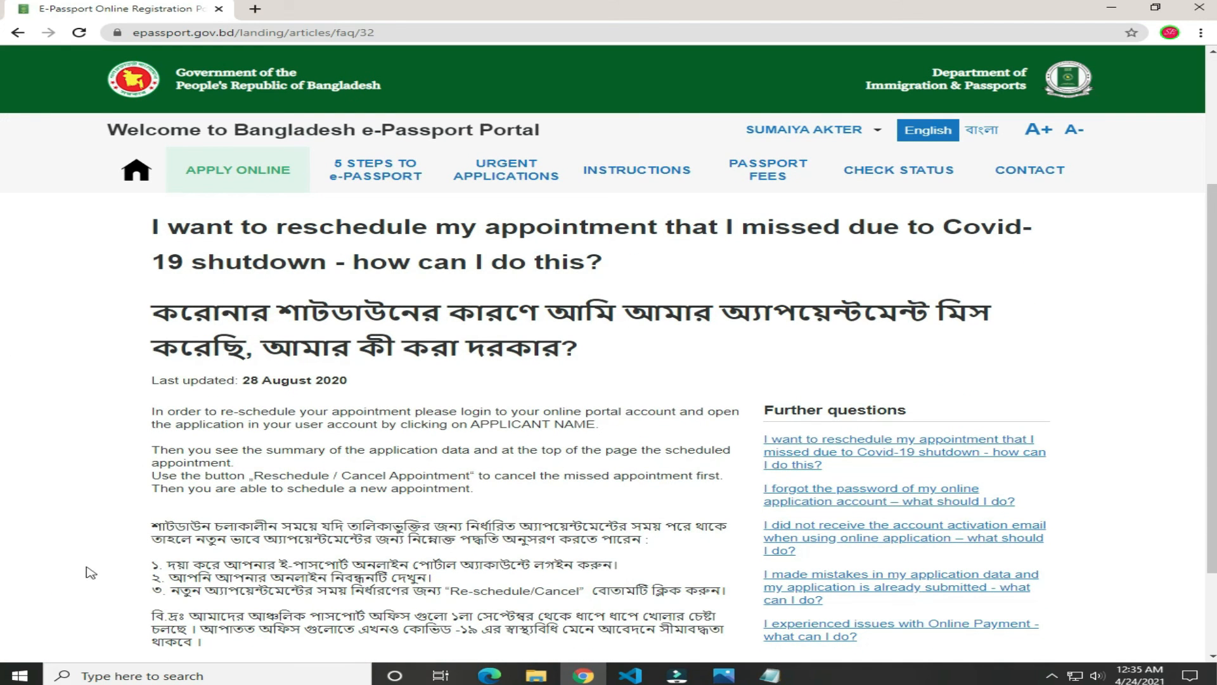
scroll(403, 577, down, 2)
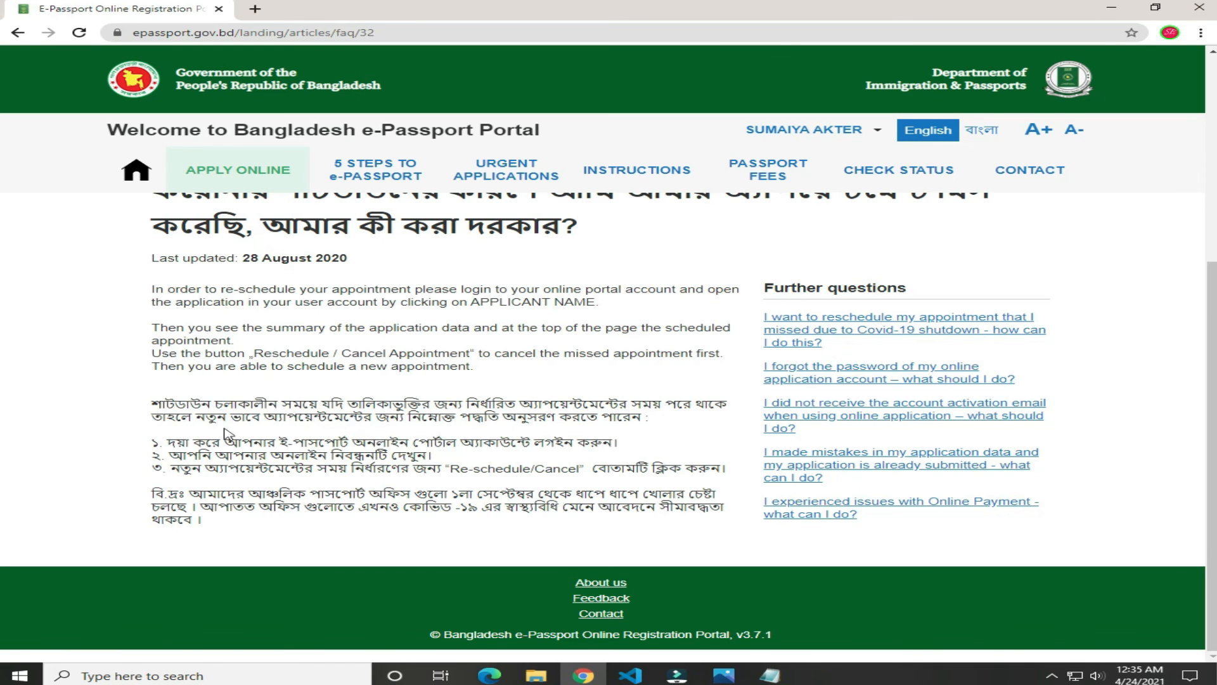
scroll(228, 433, up, 3)
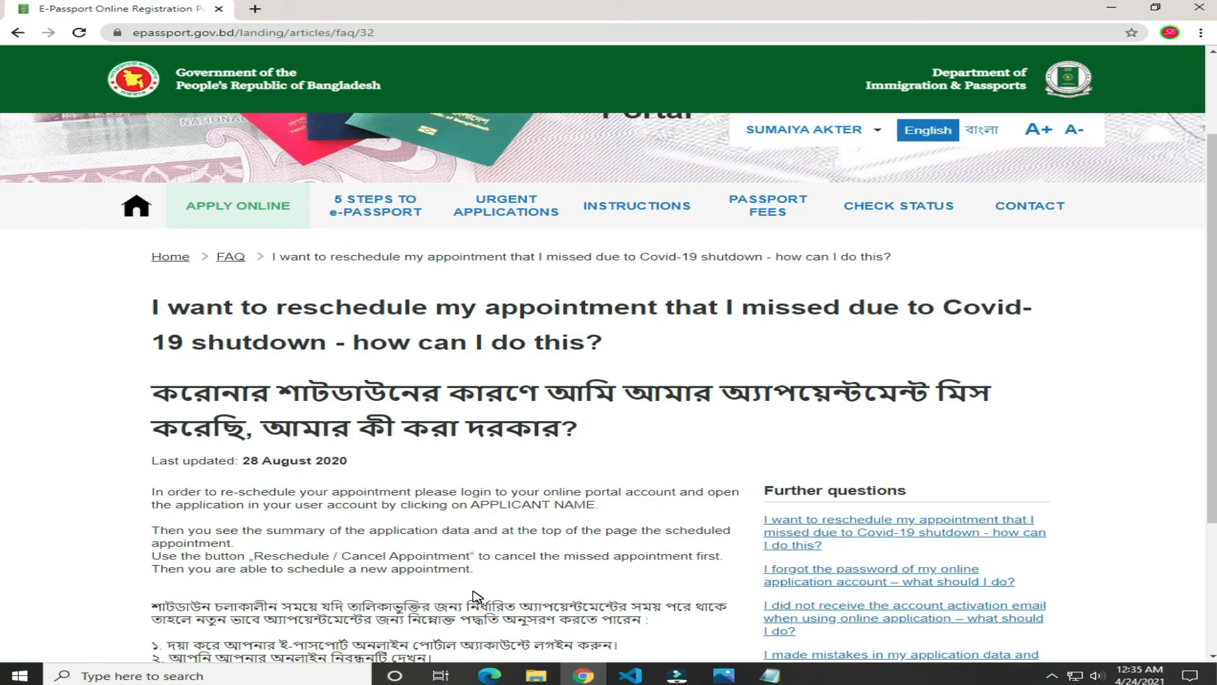
scroll(477, 596, down, 2)
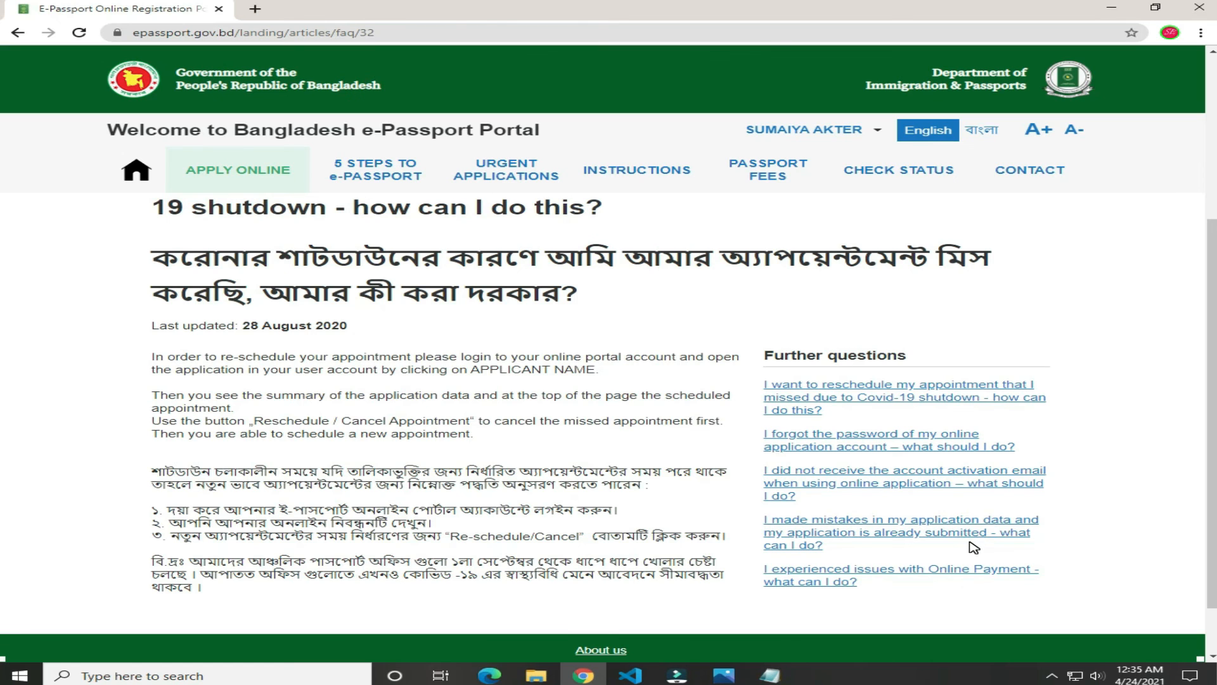
scroll(974, 547, down, 1)
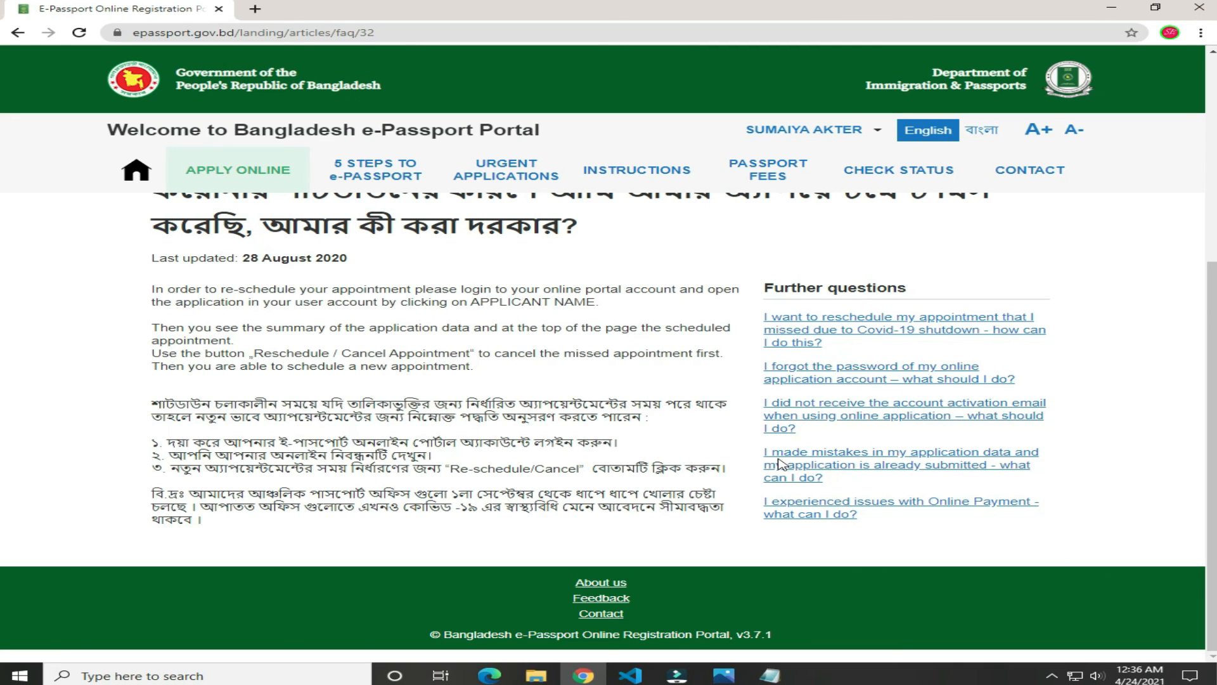
scroll(362, 476, up, 2)
scroll(362, 475, up, 1)
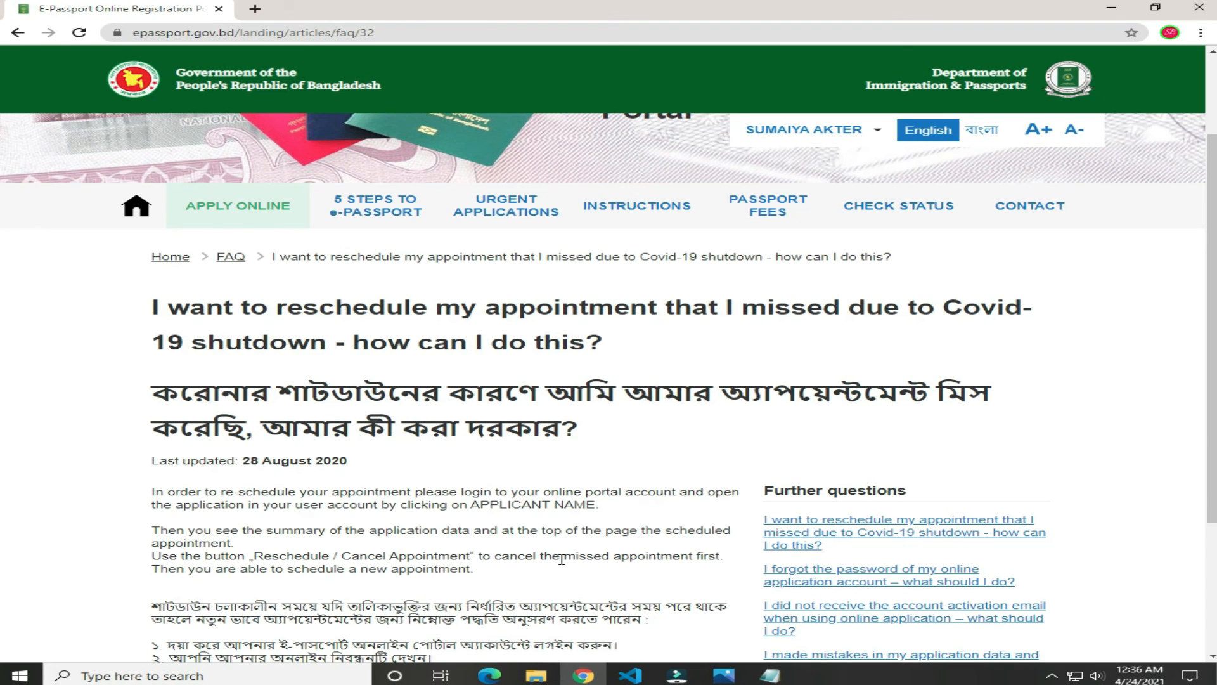
scroll(561, 560, down, 1)
scroll(380, 532, down, 3)
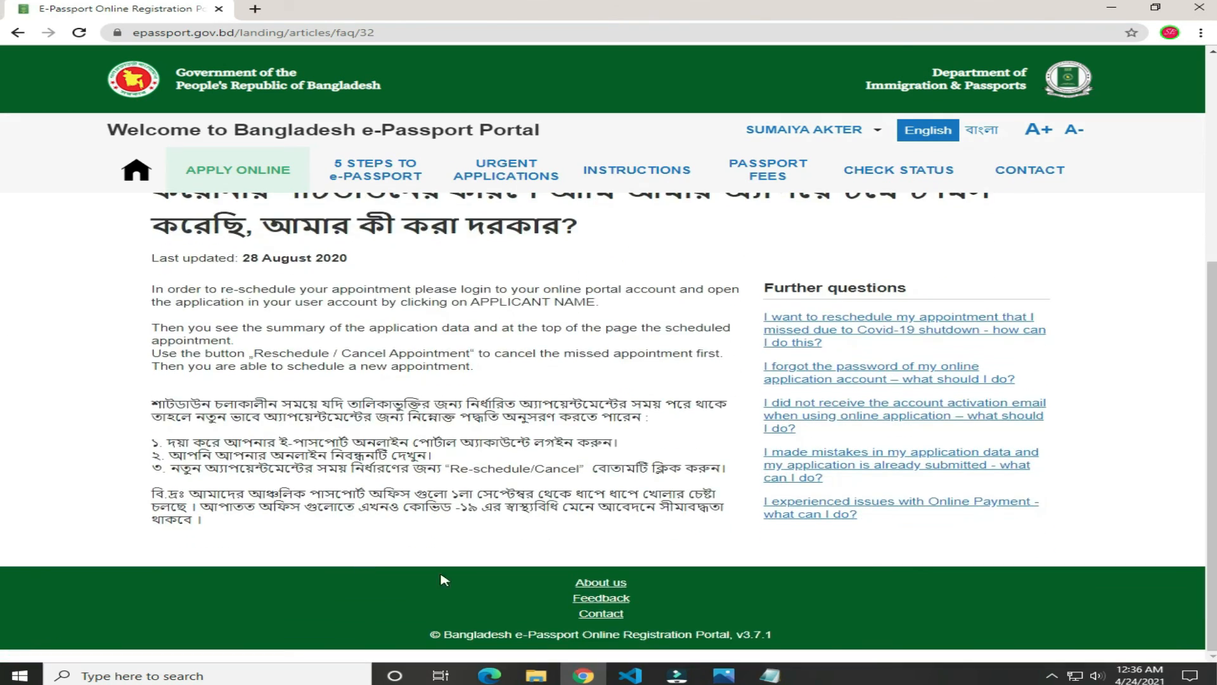
scroll(486, 543, up, 4)
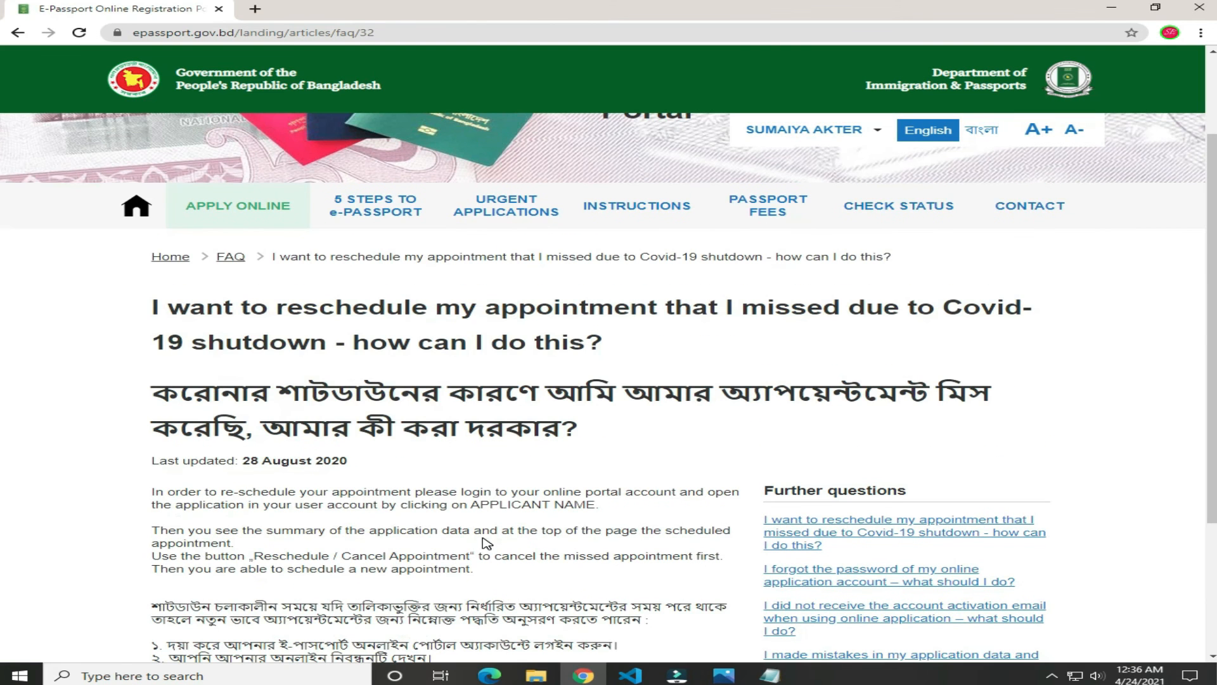
scroll(486, 543, down, 4)
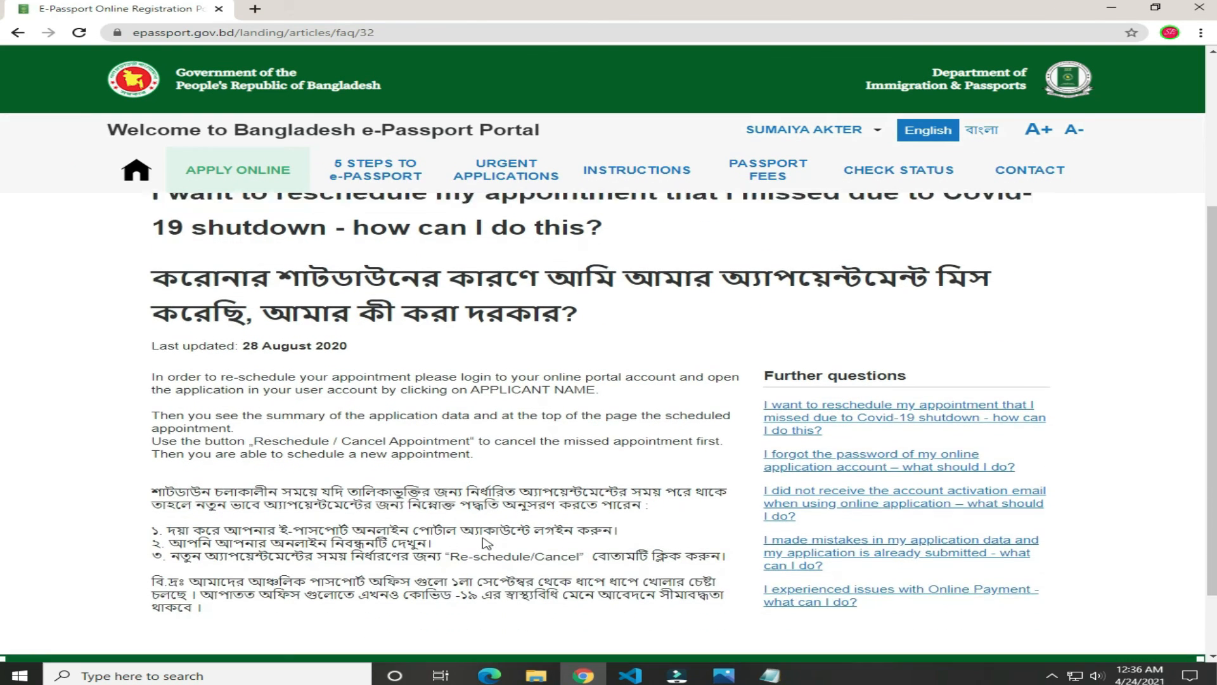
scroll(486, 543, up, 3)
scroll(486, 543, up, 1)
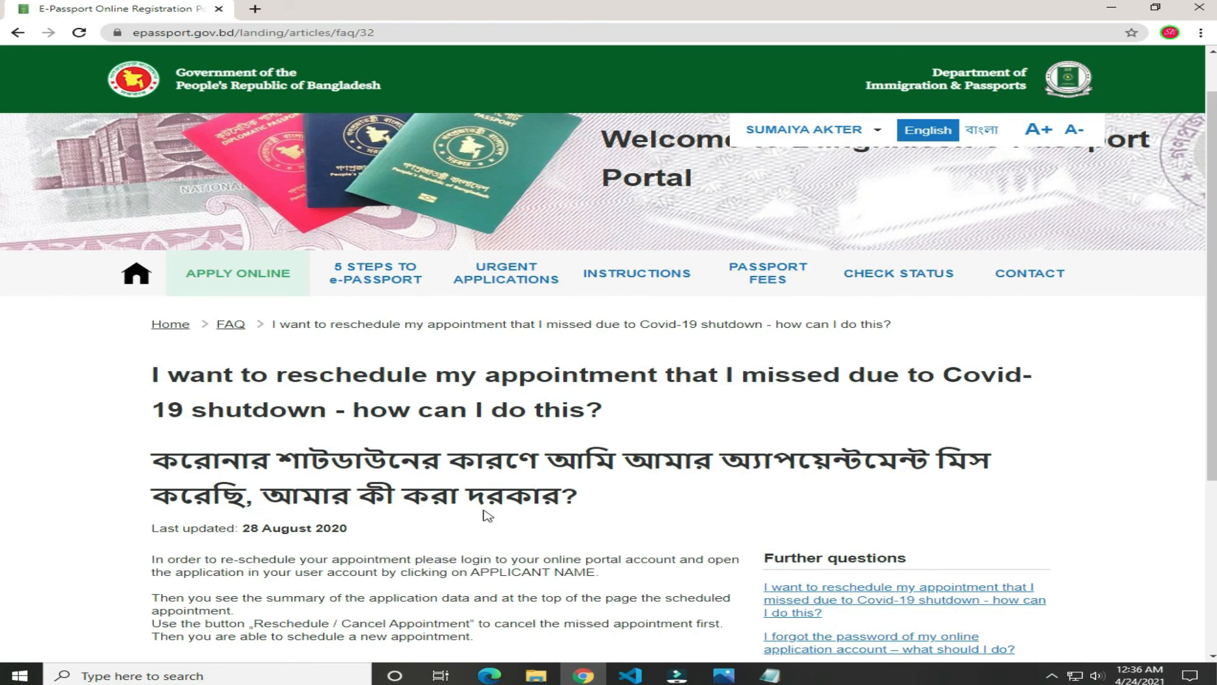
scroll(486, 514, down, 2)
scroll(678, 488, up, 2)
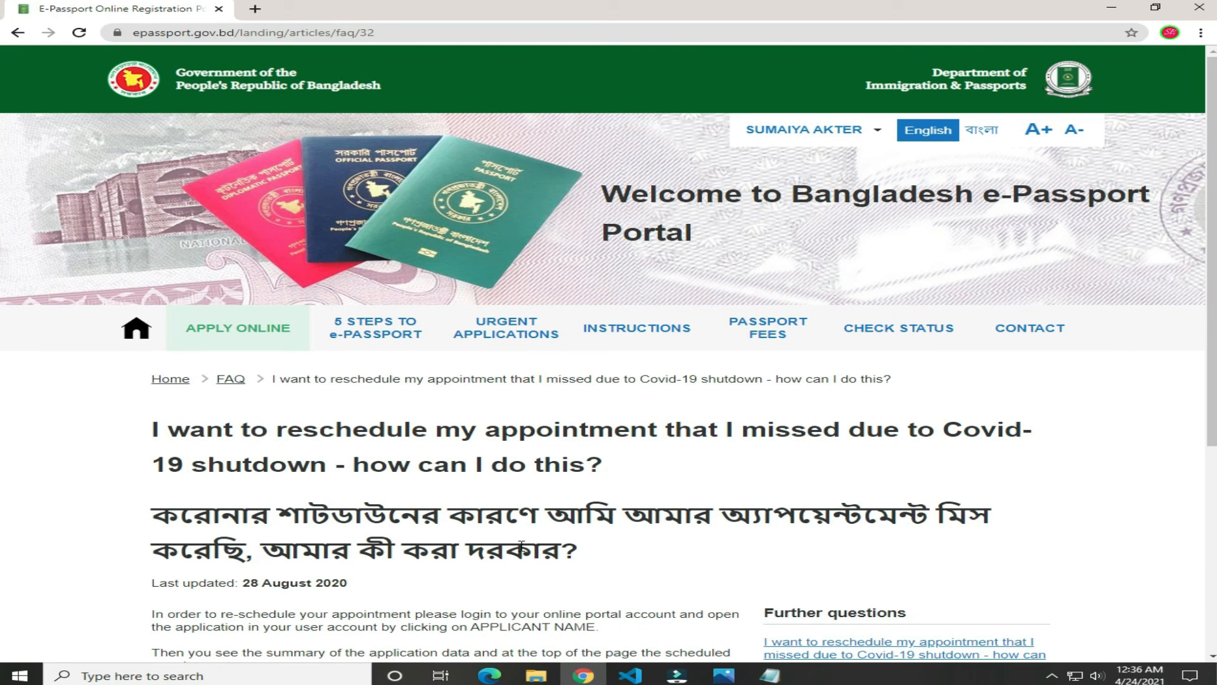
scroll(521, 544, down, 2)
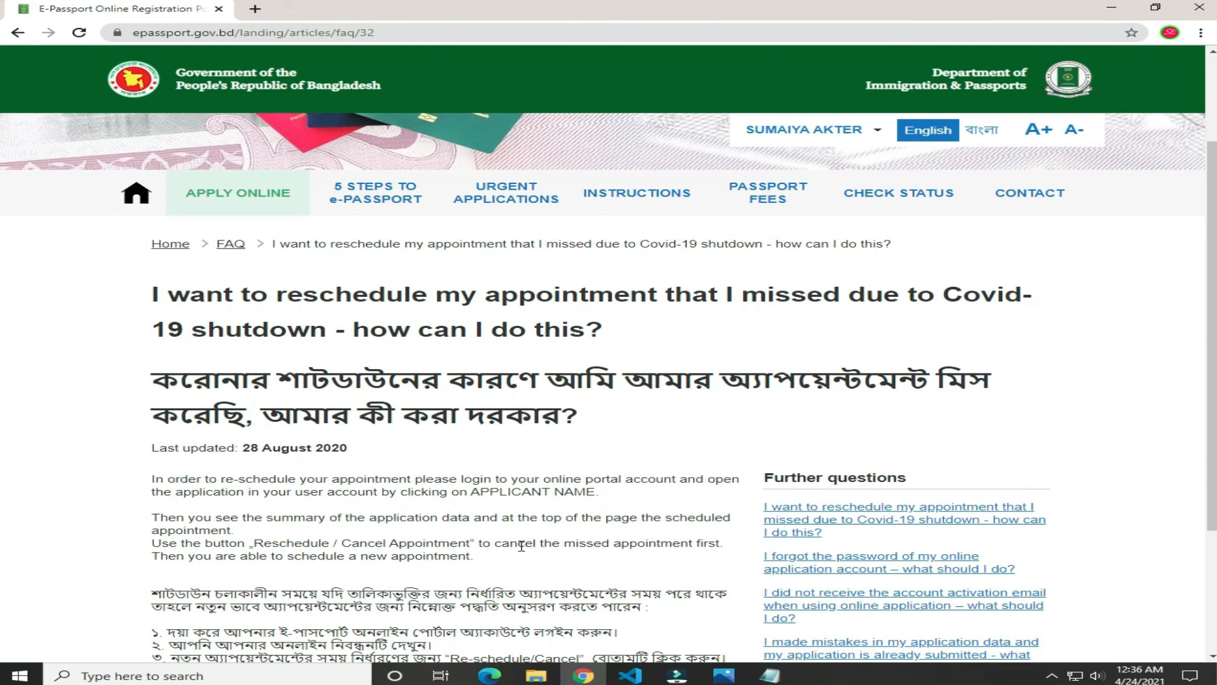
scroll(521, 545, down, 3)
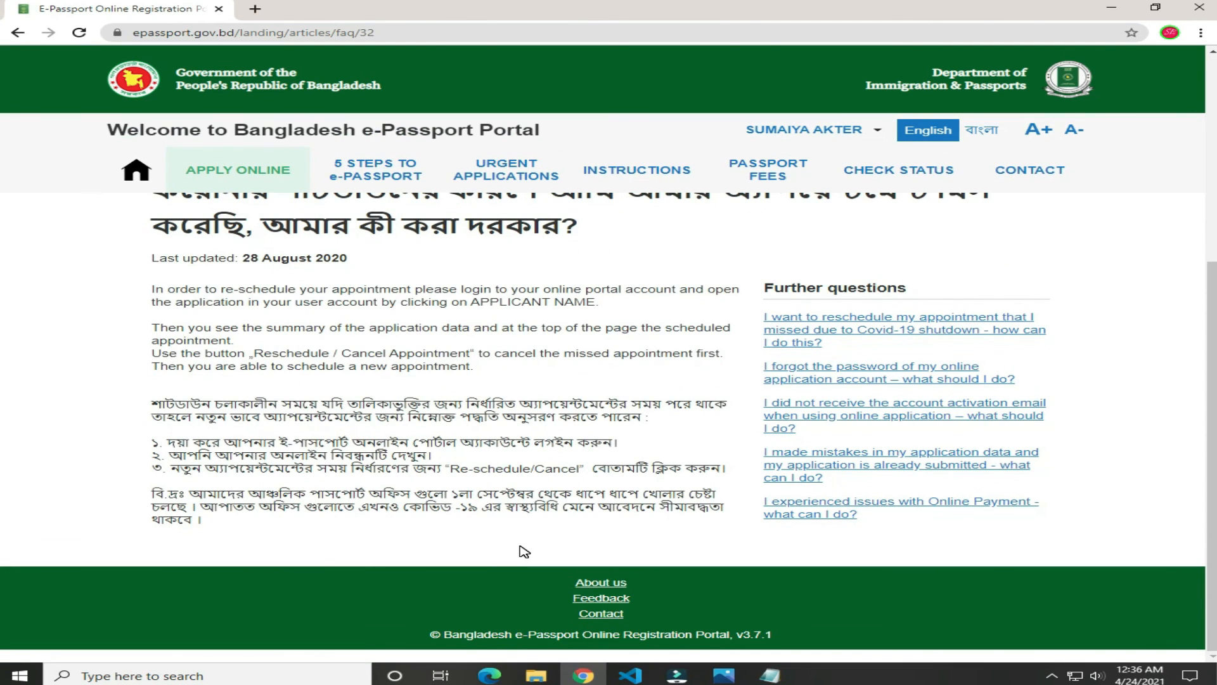
scroll(524, 551, up, 5)
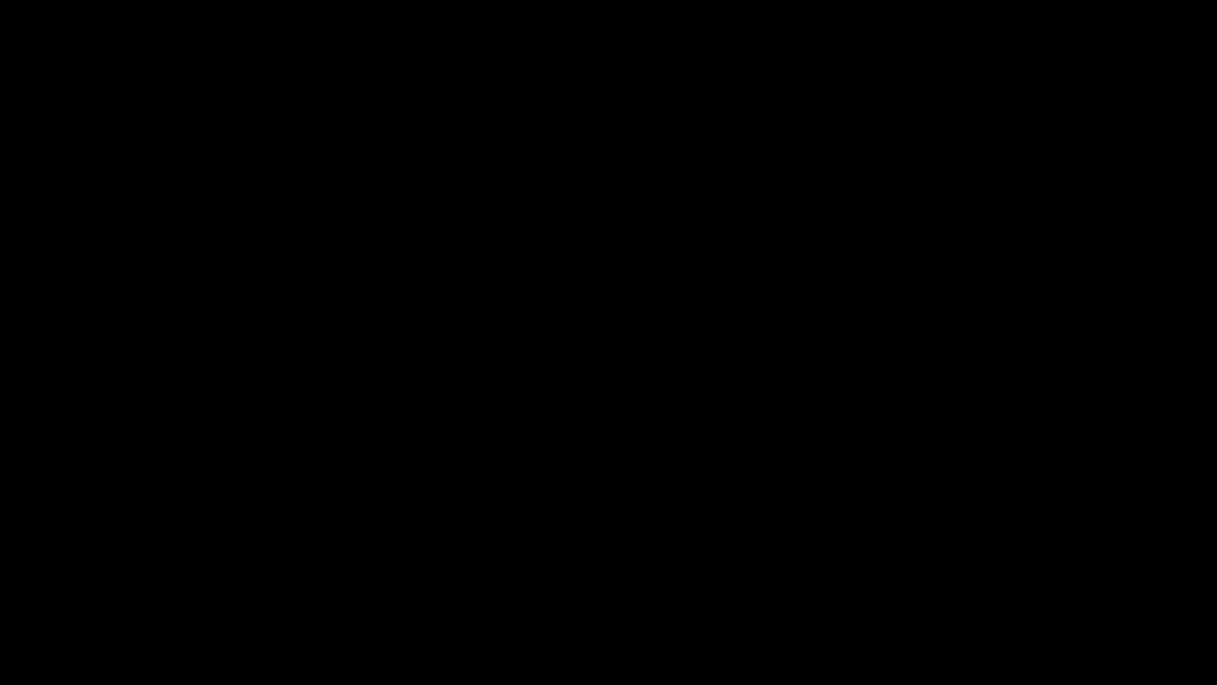